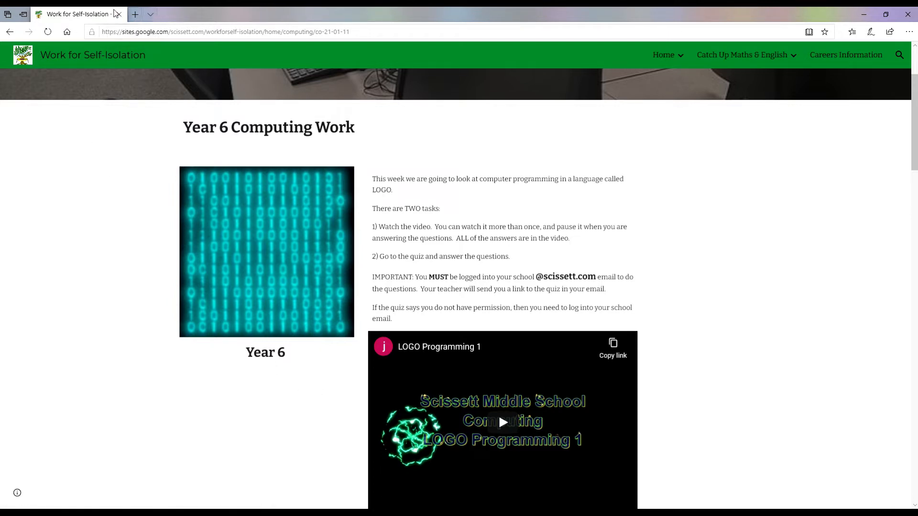
Open a new Edge tab and accept the Microsoft privacy notice.
{"action": "left_click", "coordinate": [135, 16]}
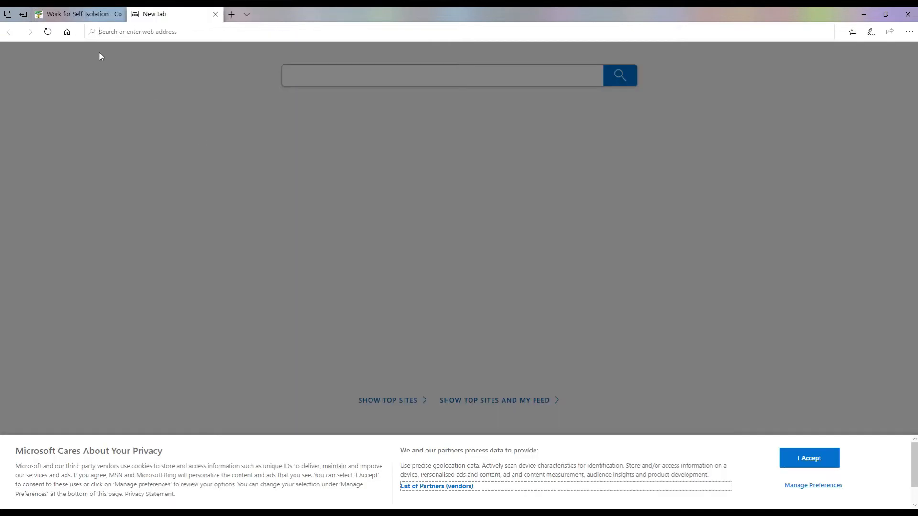
{"action": "left_click", "coordinate": [79, 15]}
{"action": "left_click", "coordinate": [148, 18]}
{"action": "left_click", "coordinate": [98, 14]}
{"action": "left_click", "coordinate": [158, 14]}
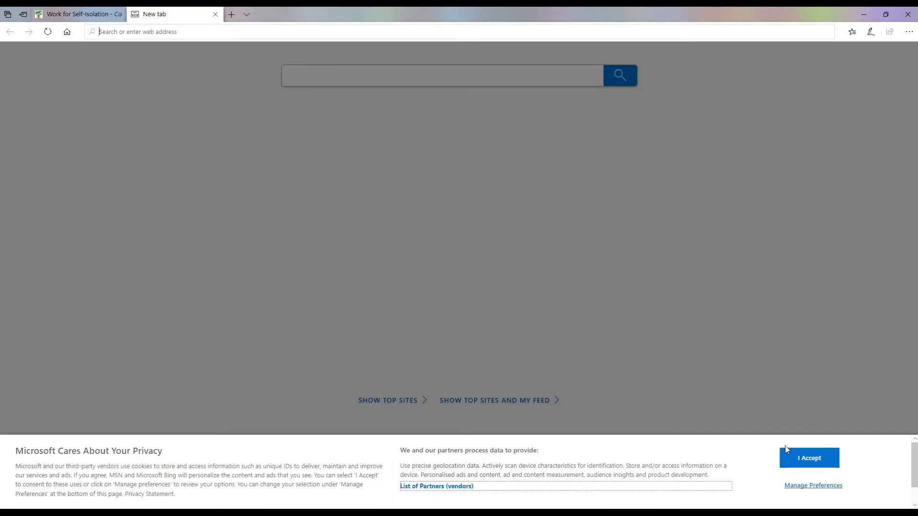
{"action": "left_click", "coordinate": [796, 462]}
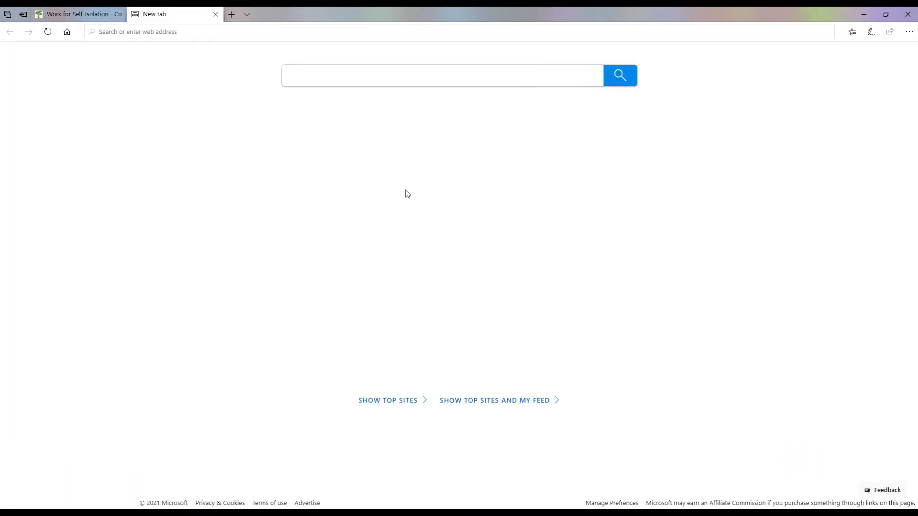
Go to the Google UK home page at google.co.uk.
{"action": "left_click", "coordinate": [220, 32]}
{"action": "type", "text": "google.co.uk"}
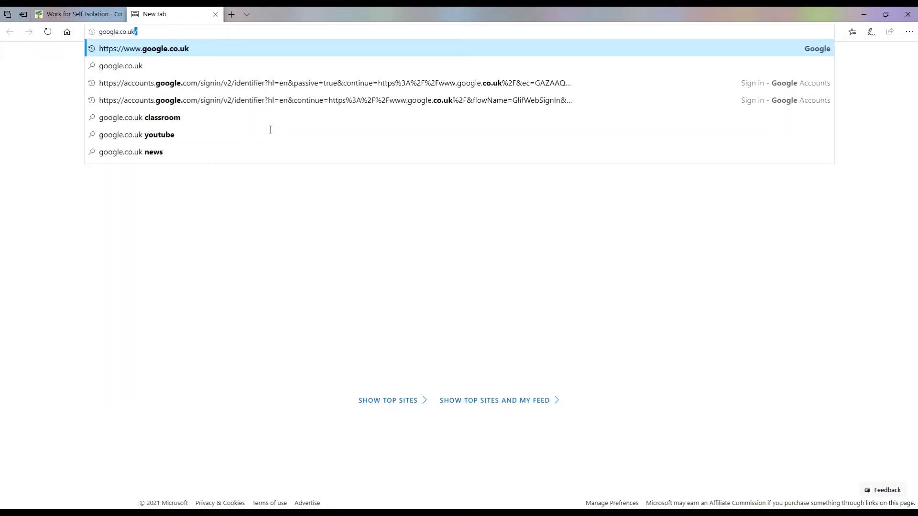
{"action": "key", "text": "Return"}
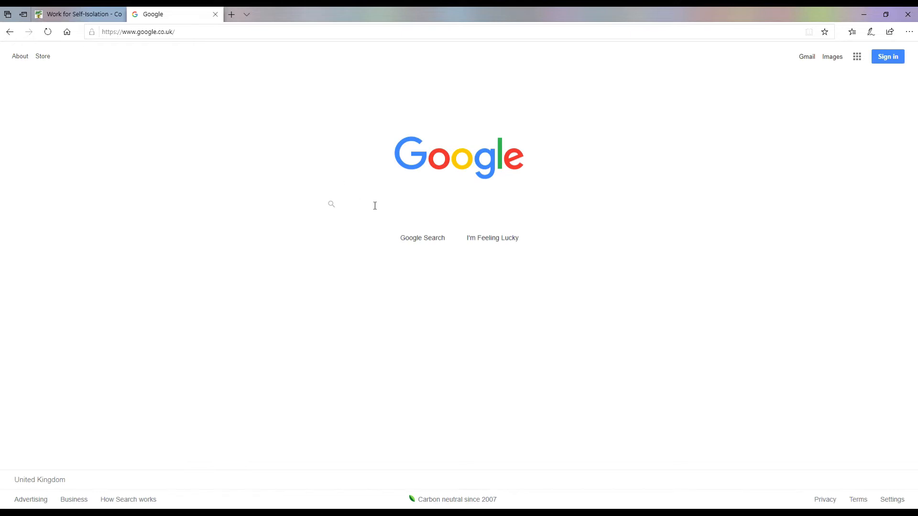
Sign in to Google with the school account's e-mail address and password.
{"action": "left_click", "coordinate": [887, 58]}
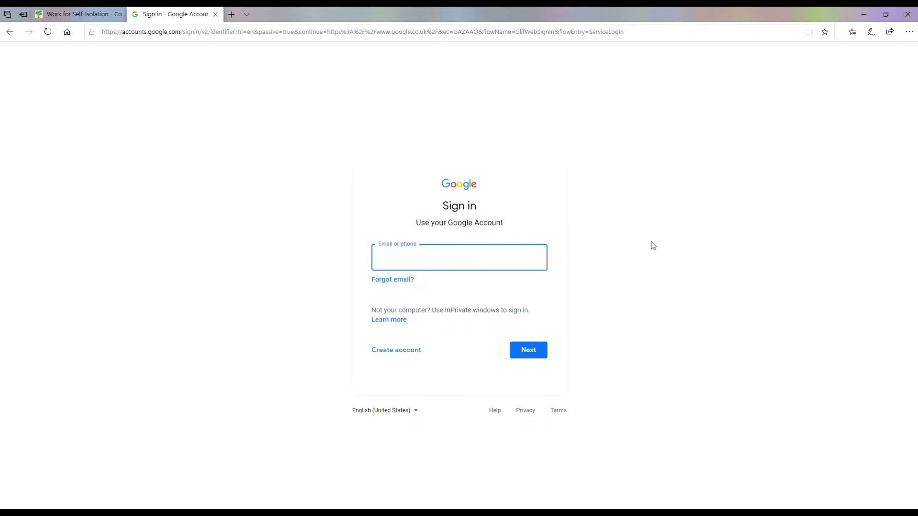
{"action": "left_click", "coordinate": [535, 358]}
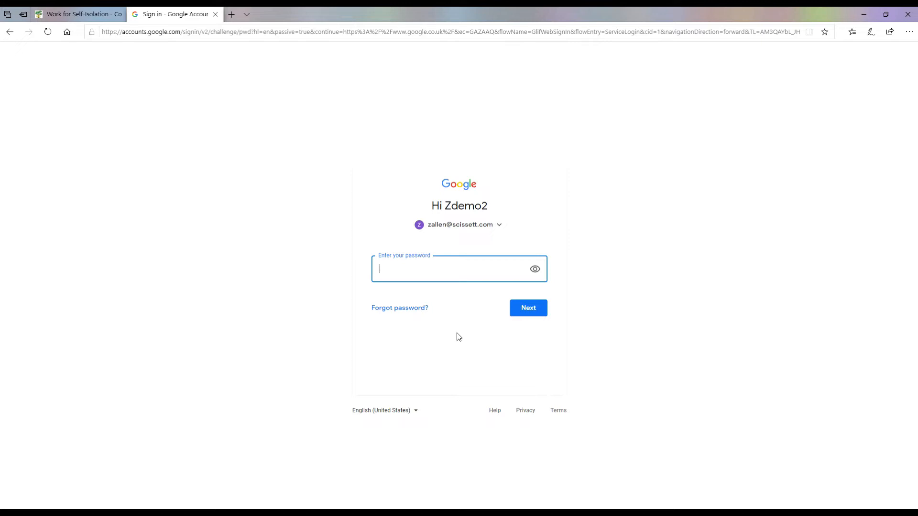
{"action": "type", "text": "***********"}
{"action": "key", "text": "Return"}
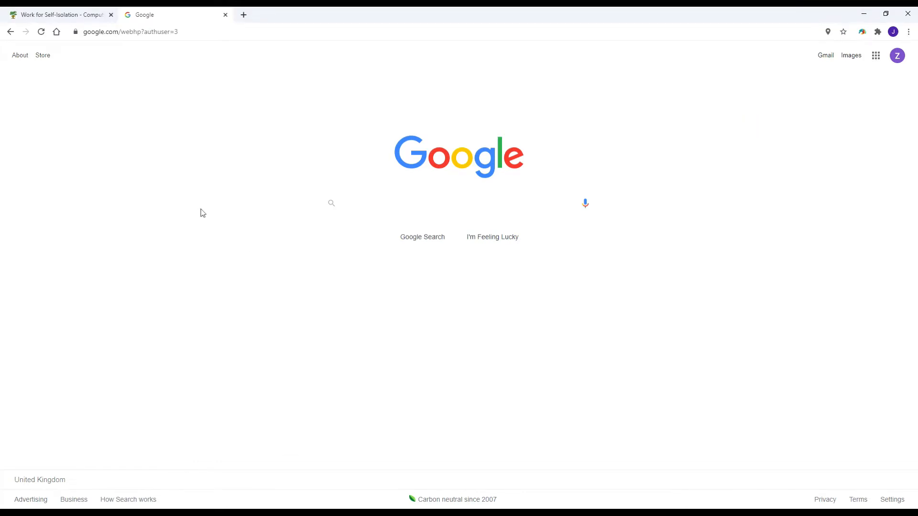
Open Google Docs from the Google apps menu on the Google home page.
{"action": "left_click", "coordinate": [57, 18]}
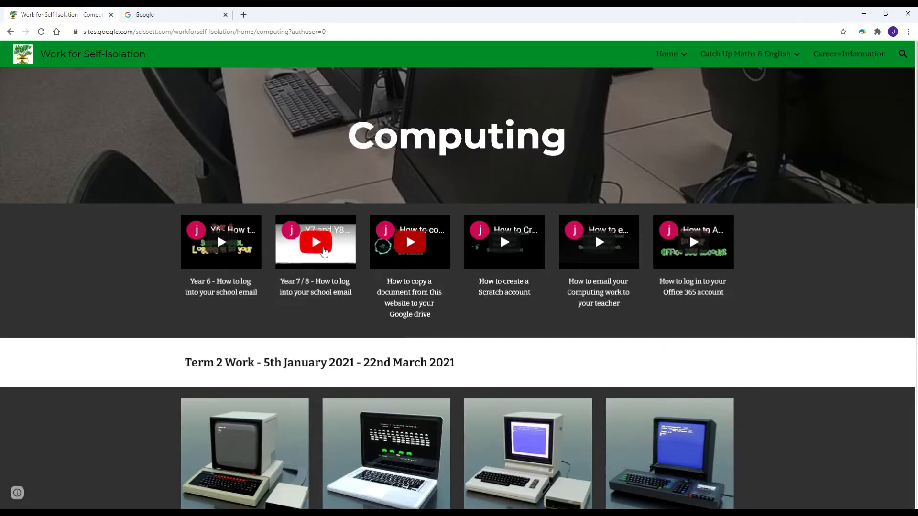
{"action": "left_click", "coordinate": [158, 16]}
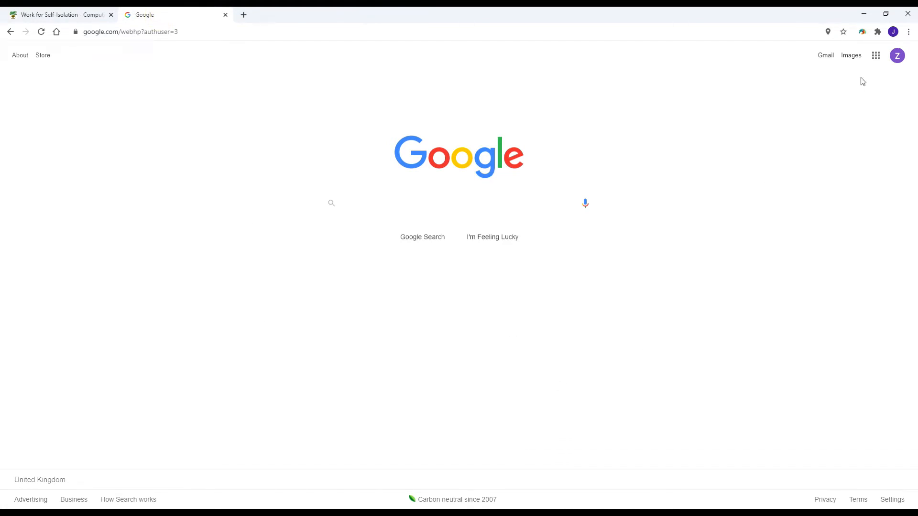
{"action": "left_click", "coordinate": [875, 57]}
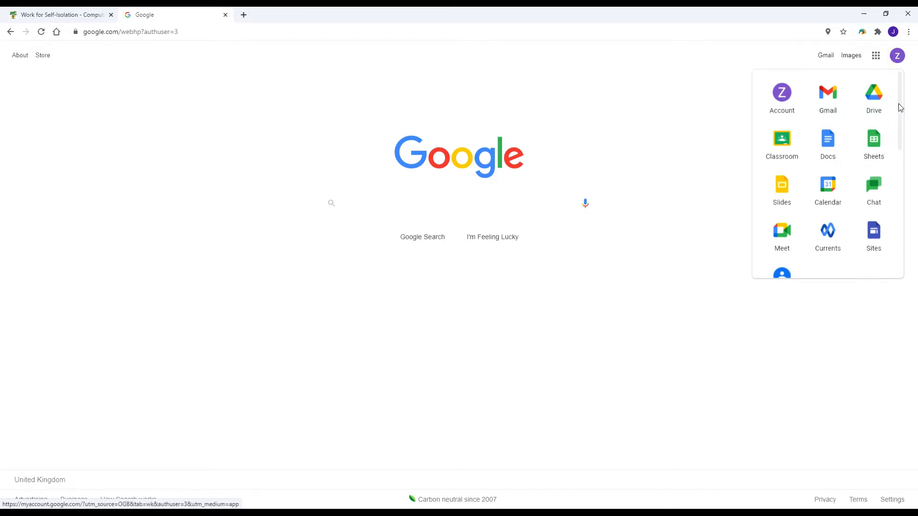
{"action": "scroll", "coordinate": [900, 110], "scroll_direction": "down", "scroll_amount": 1}
{"action": "scroll", "coordinate": [860, 125], "scroll_direction": "up", "scroll_amount": 1}
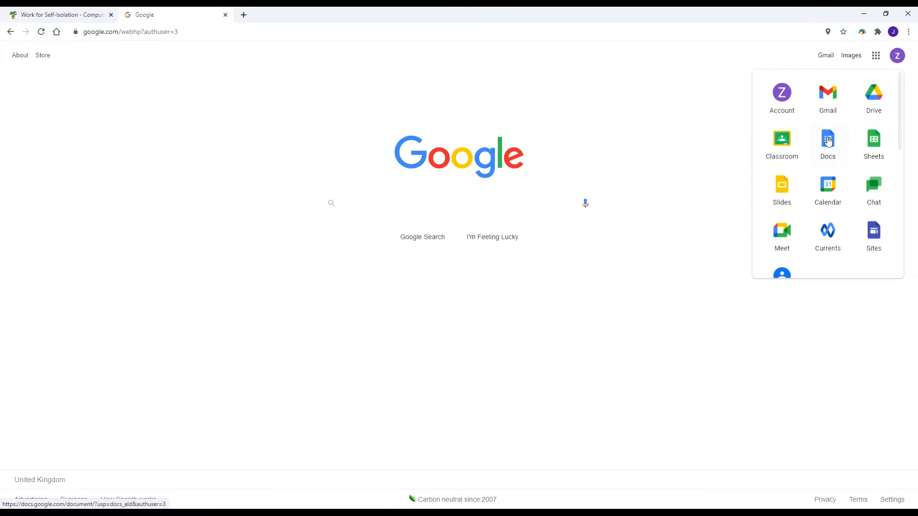
{"action": "left_click", "coordinate": [828, 141]}
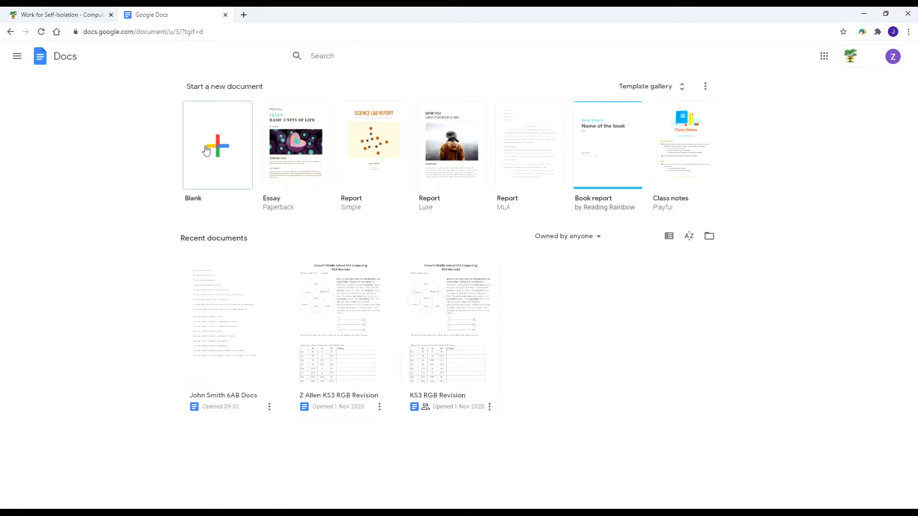
Create a blank document titled with the pupil's name, '6AA' and 'docs'.
{"action": "left_click", "coordinate": [221, 150]}
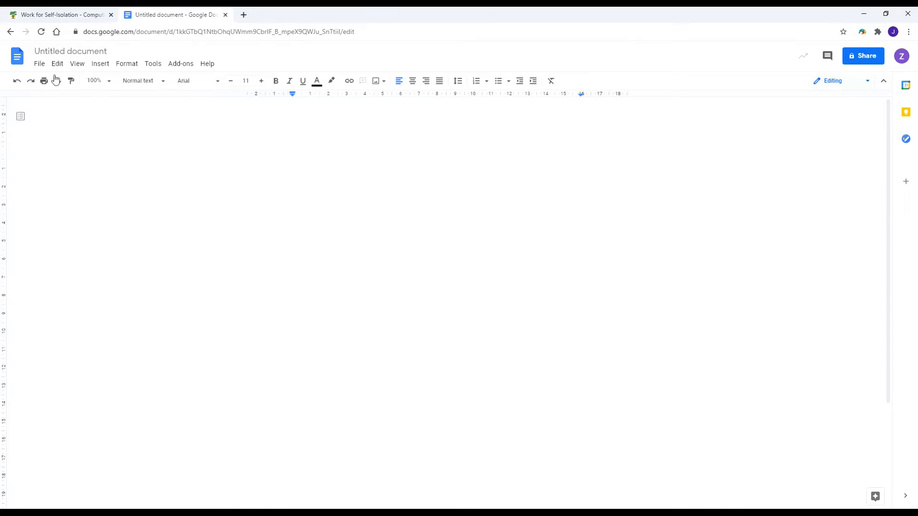
{"action": "left_click", "coordinate": [108, 51]}
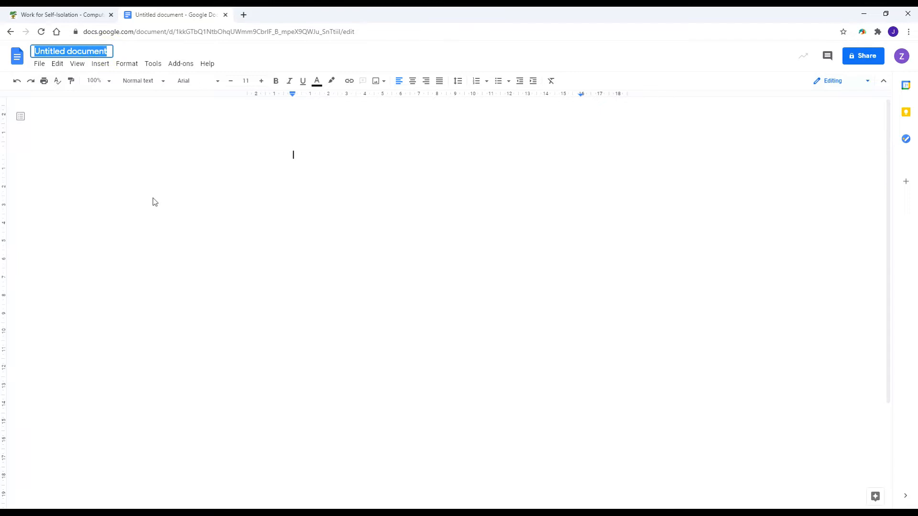
{"action": "type", "text": "John Smith"}
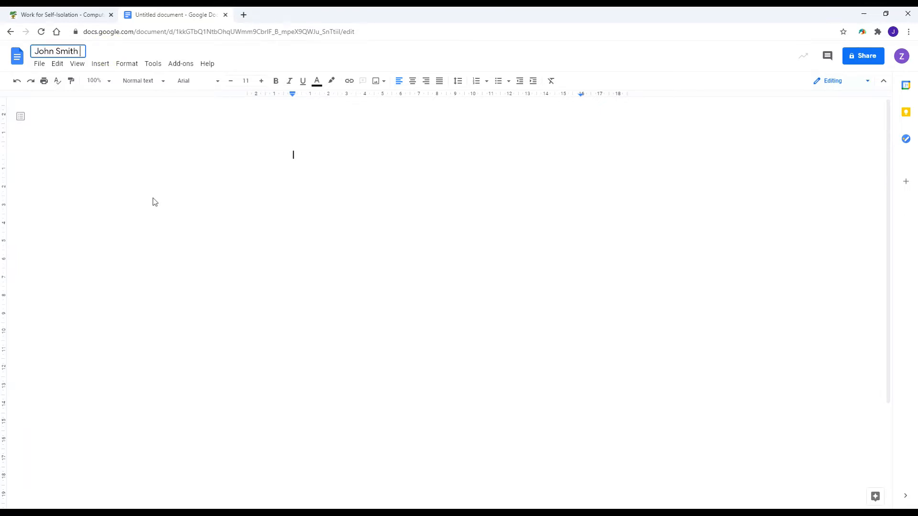
{"action": "type", "text": " 6AA"}
{"action": "type", "text": "docs"}
{"action": "left_click", "coordinate": [337, 196]}
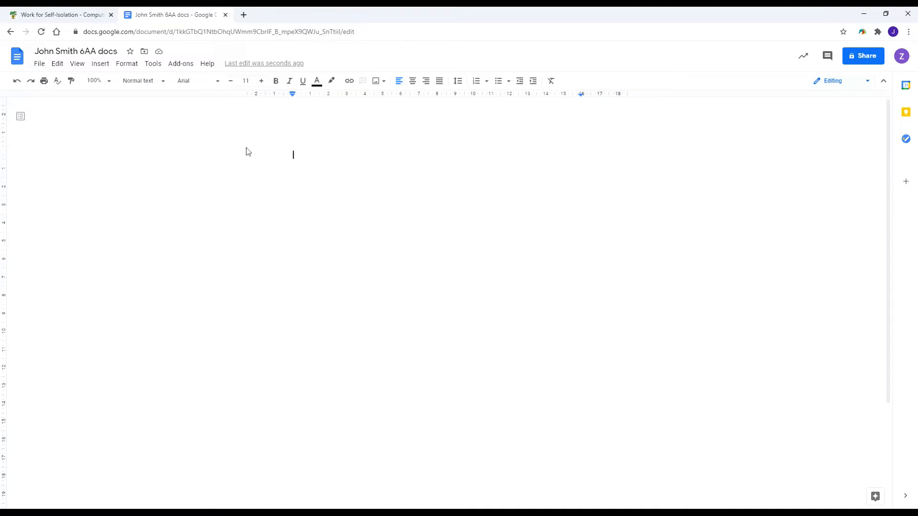
Set the font size to 12, type 'The cat sat on the mat.' and start a new line.
{"action": "left_click", "coordinate": [262, 81]}
{"action": "type", "text": "The cat sat on the mat."}
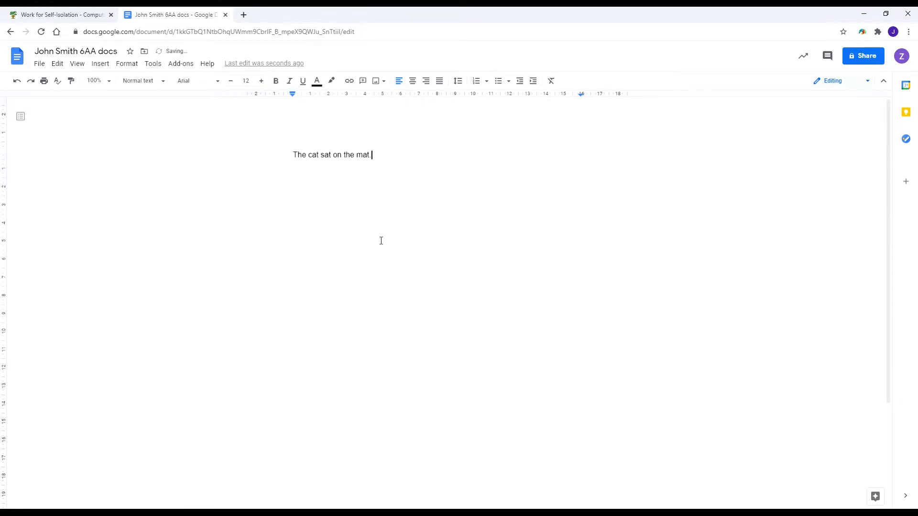
{"action": "key", "text": "Return"}
{"action": "mouse_move", "coordinate": [531, 512]}
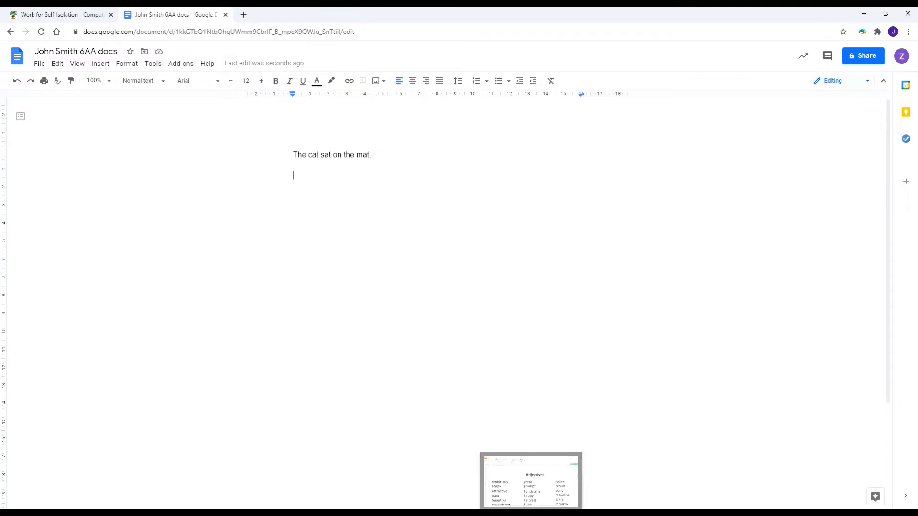
{"action": "left_click", "coordinate": [531, 483]}
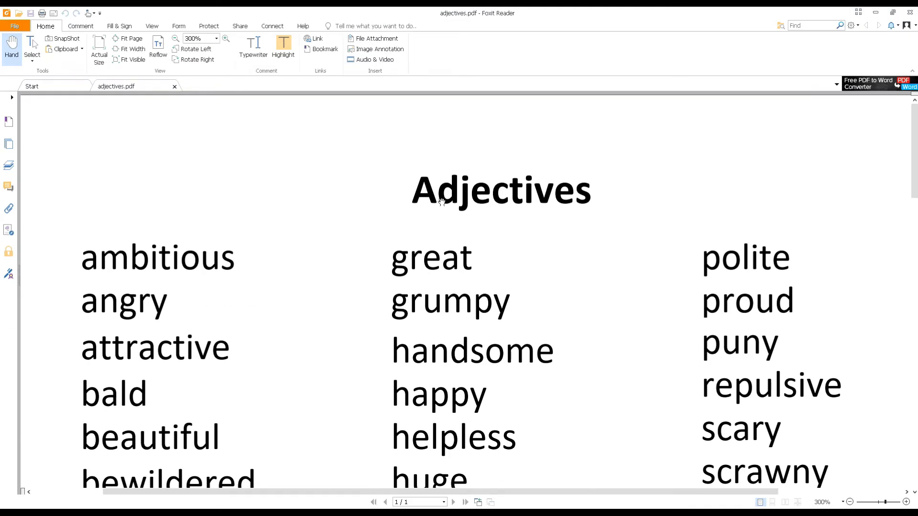
{"action": "scroll", "coordinate": [462, 211], "scroll_direction": "down", "scroll_amount": 3}
{"action": "scroll", "coordinate": [473, 211], "scroll_direction": "down", "scroll_amount": 2}
{"action": "scroll", "coordinate": [482, 210], "scroll_direction": "down", "scroll_amount": 20}
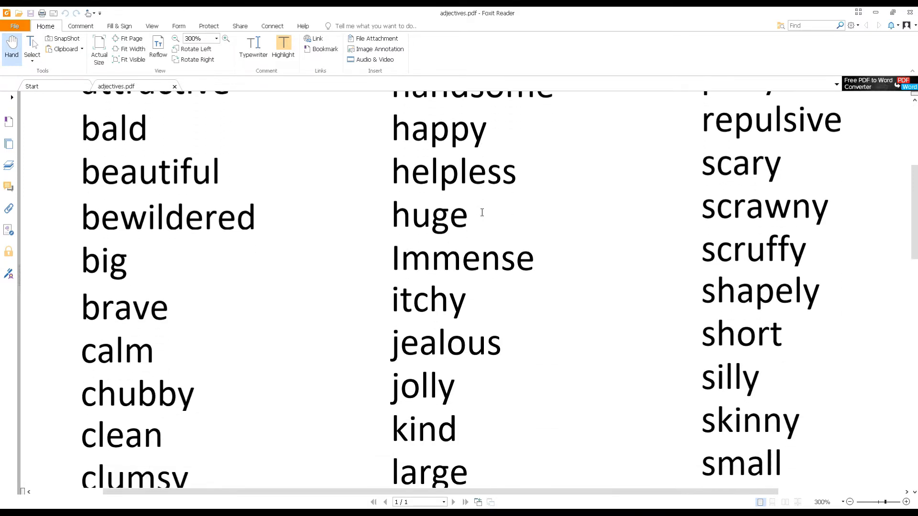
{"action": "scroll", "coordinate": [481, 211], "scroll_direction": "up", "scroll_amount": 20}
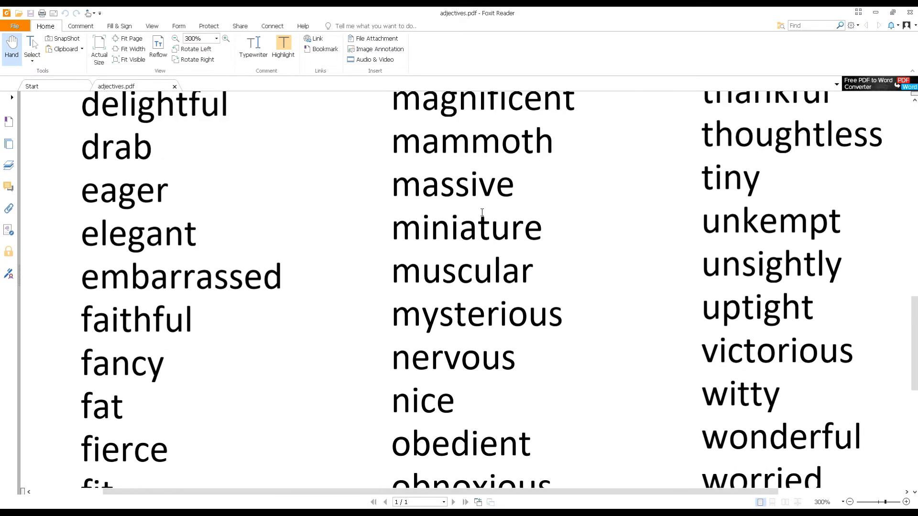
{"action": "scroll", "coordinate": [482, 213], "scroll_direction": "up", "scroll_amount": 3}
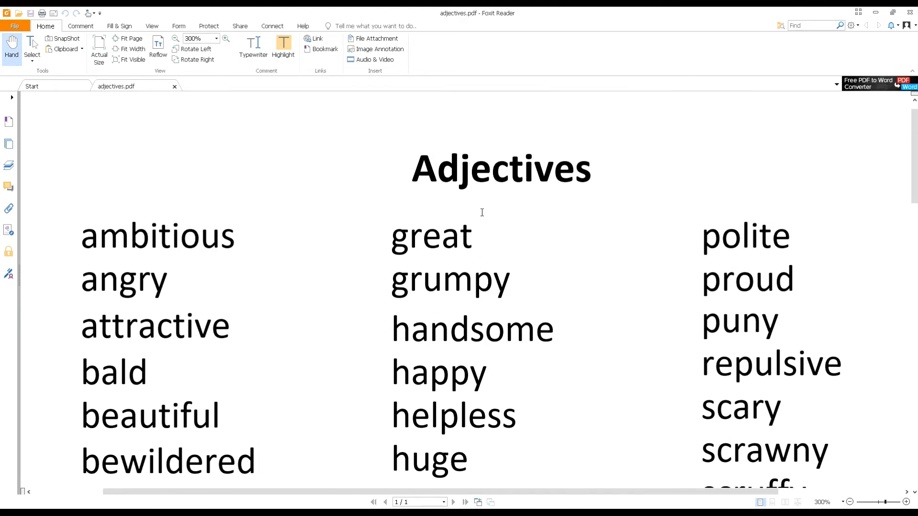
{"action": "scroll", "coordinate": [481, 212], "scroll_direction": "down", "scroll_amount": 20}
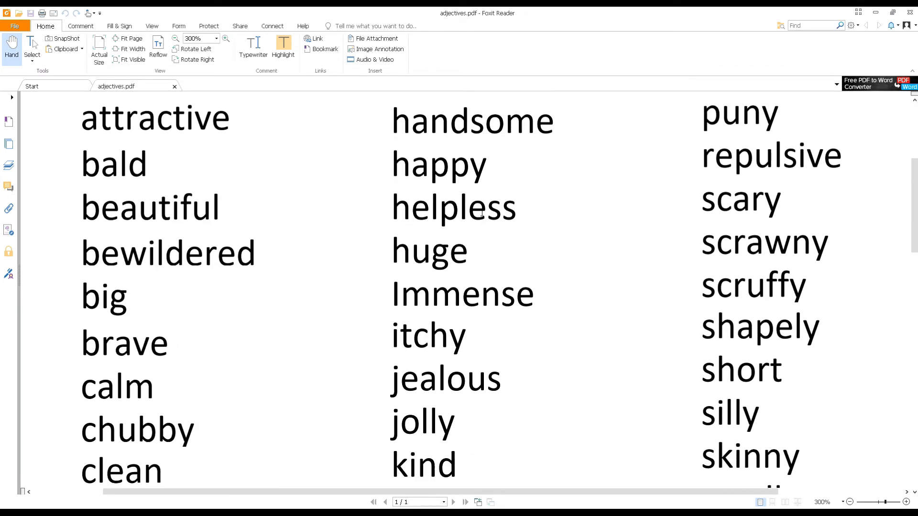
{"action": "scroll", "coordinate": [482, 210], "scroll_direction": "down", "scroll_amount": 5}
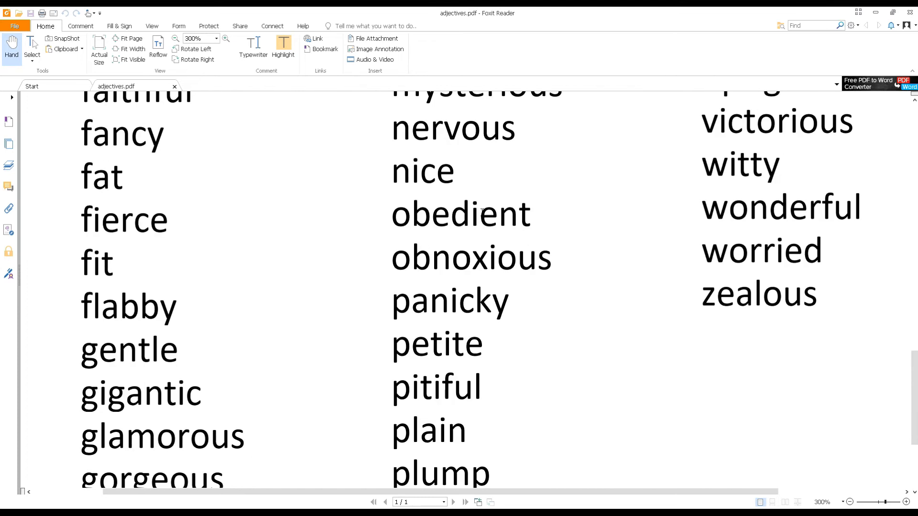
{"action": "scroll", "coordinate": [480, 213], "scroll_direction": "up", "scroll_amount": 7}
{"action": "scroll", "coordinate": [481, 213], "scroll_direction": "up", "scroll_amount": 8}
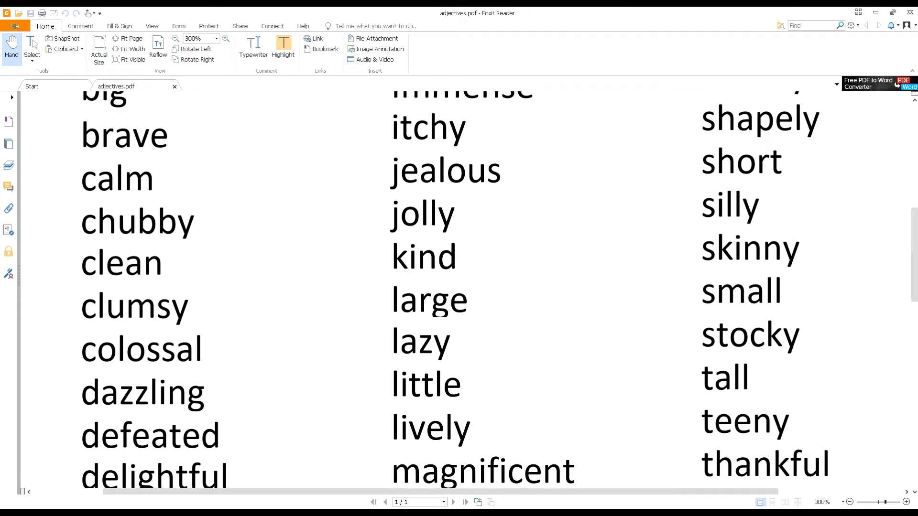
{"action": "mouse_move", "coordinate": [134, 513]}
{"action": "left_click", "coordinate": [133, 480]}
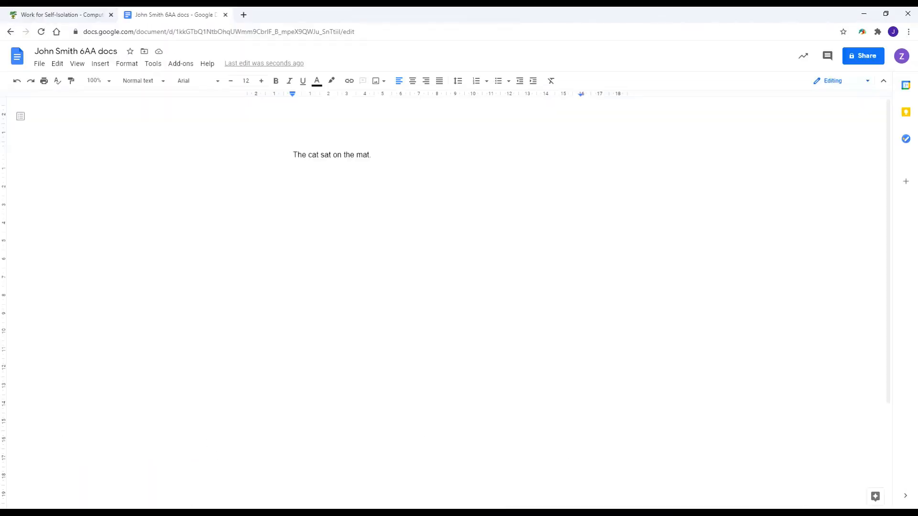
Add lines 'The cat sat on the red mat.', 'The big cat sat on the mat' and 'The big, muddy cat…white mat.'.
{"action": "type", "text": "The cat sat on the red mat"}
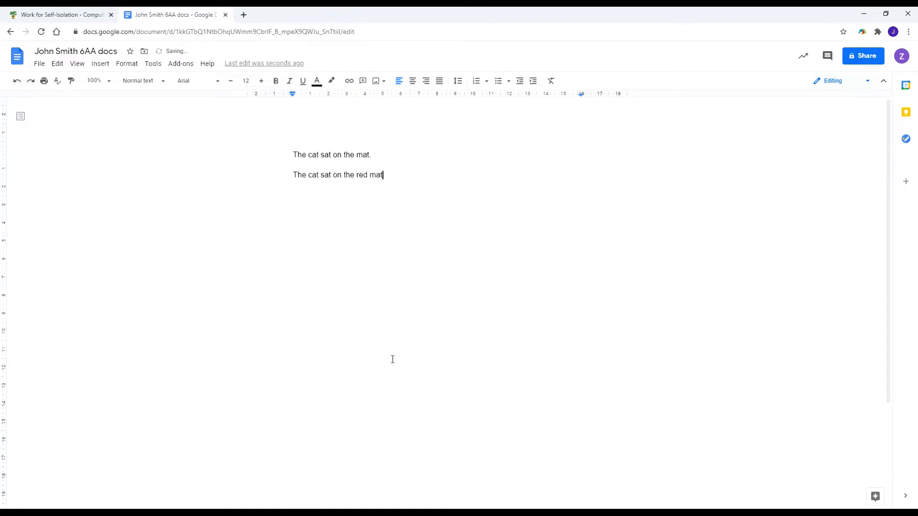
{"action": "type", "text": "."}
{"action": "key", "text": "Return"}
{"action": "type", "text": "The big cat sat on the mat"}
{"action": "key", "text": "Return"}
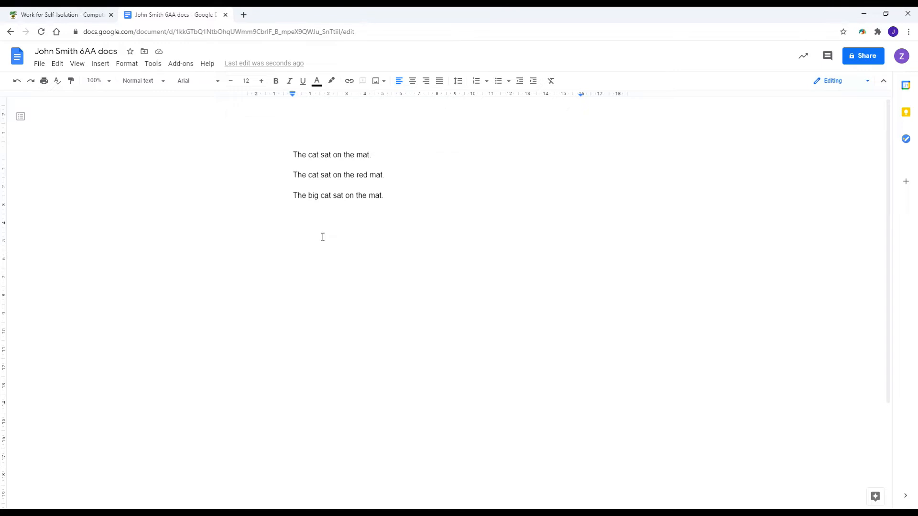
{"action": "type", "text": "The big, muddy cat sat on the "}
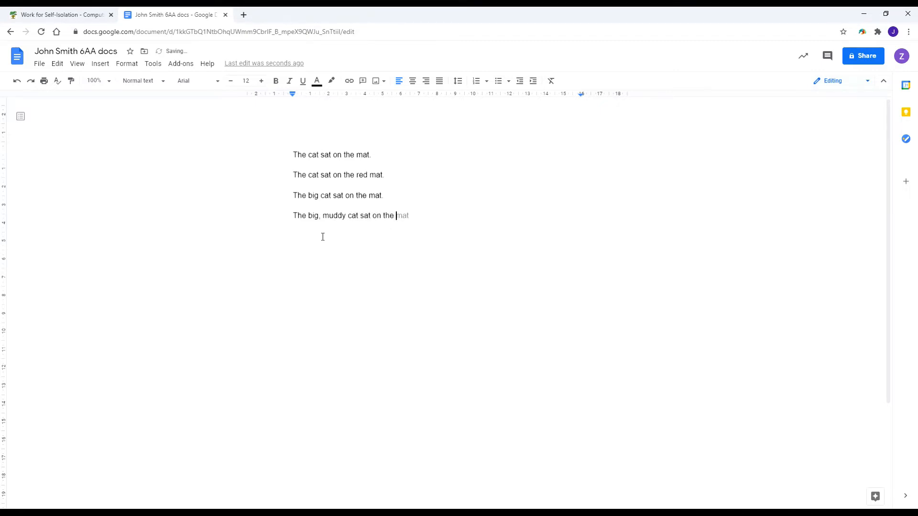
{"action": "type", "text": "clean, white mat."}
{"action": "key", "text": "Return"}
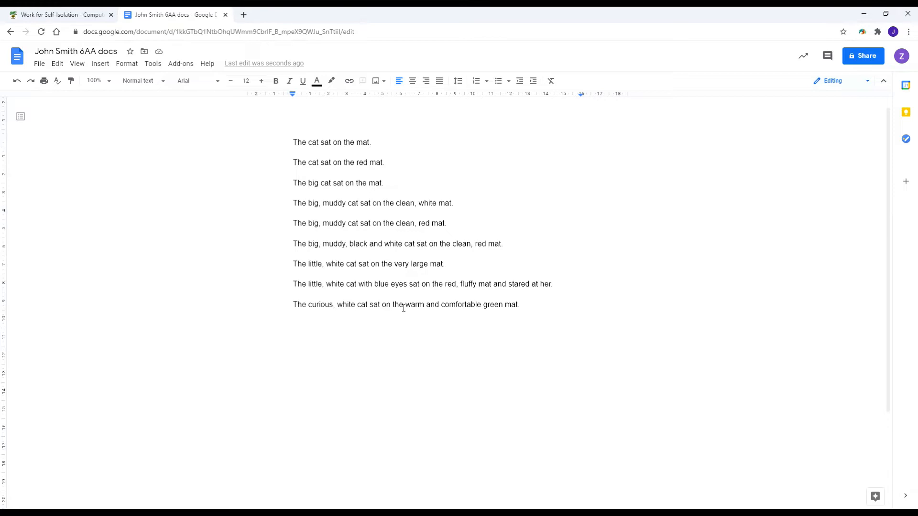
{"action": "scroll", "coordinate": [404, 308], "scroll_direction": "down", "scroll_amount": 1}
{"action": "scroll", "coordinate": [403, 328], "scroll_direction": "up", "scroll_amount": 2}
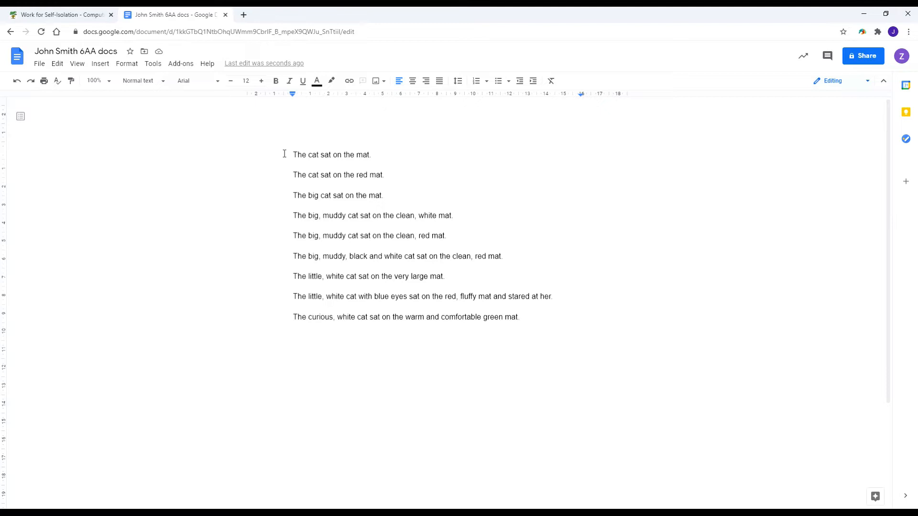
{"action": "left_click_drag", "start_coordinate": [284, 154], "coordinate": [379, 157]}
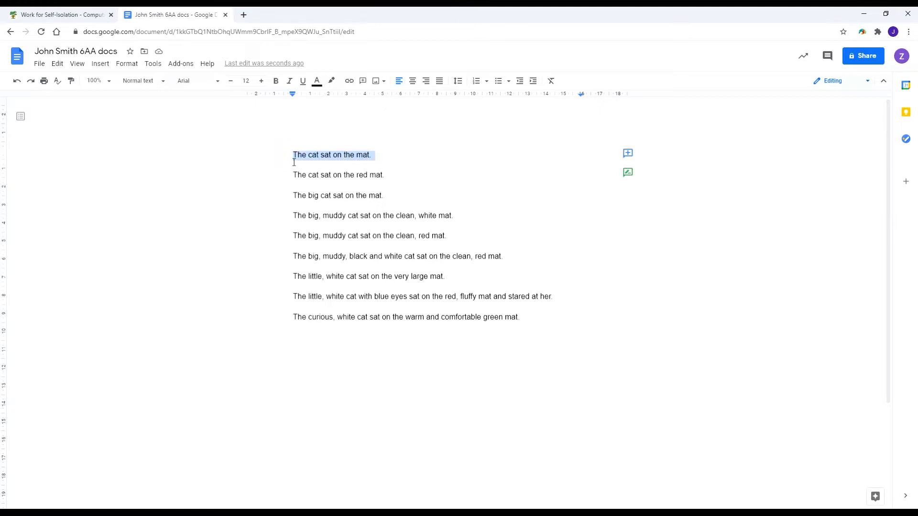
{"action": "left_click", "coordinate": [262, 155]}
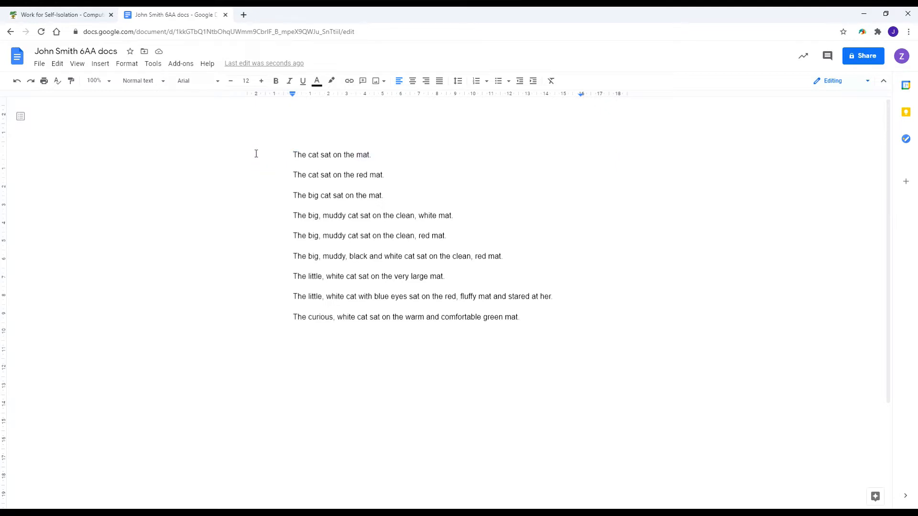
{"action": "double_click", "coordinate": [256, 154]}
{"action": "left_click", "coordinate": [258, 154]}
{"action": "triple_click", "coordinate": [272, 155]}
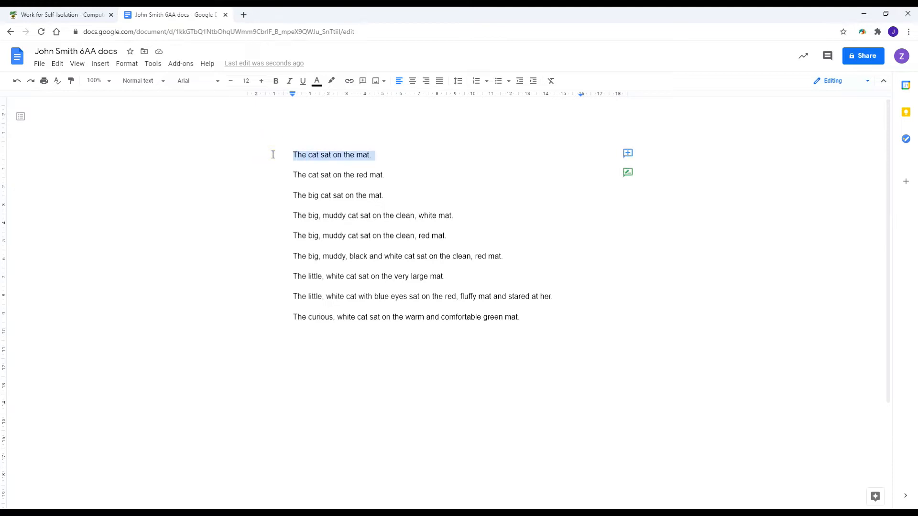
{"action": "double_click", "coordinate": [273, 154]}
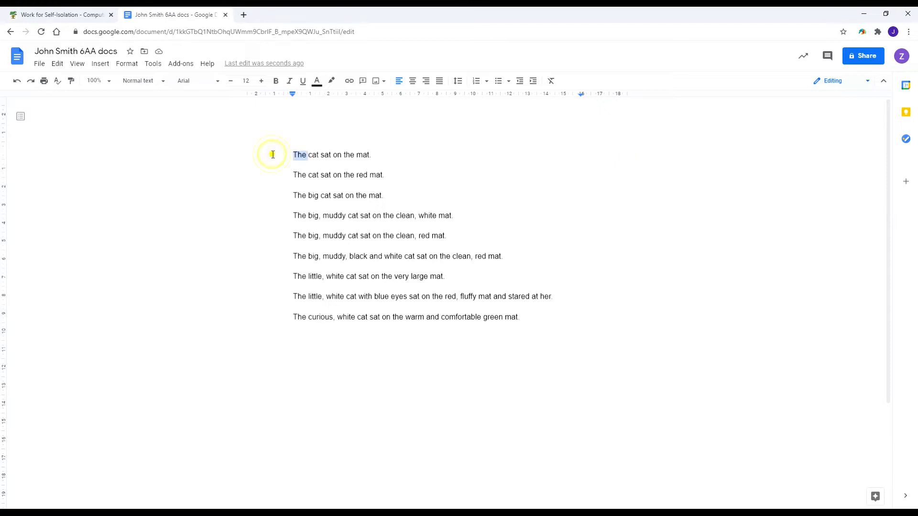
{"action": "triple_click", "coordinate": [273, 154]}
{"action": "double_click", "coordinate": [272, 154]}
{"action": "triple_click", "coordinate": [272, 154]}
{"action": "double_click", "coordinate": [272, 155]}
{"action": "left_click", "coordinate": [336, 183]}
{"action": "triple_click", "coordinate": [266, 154]}
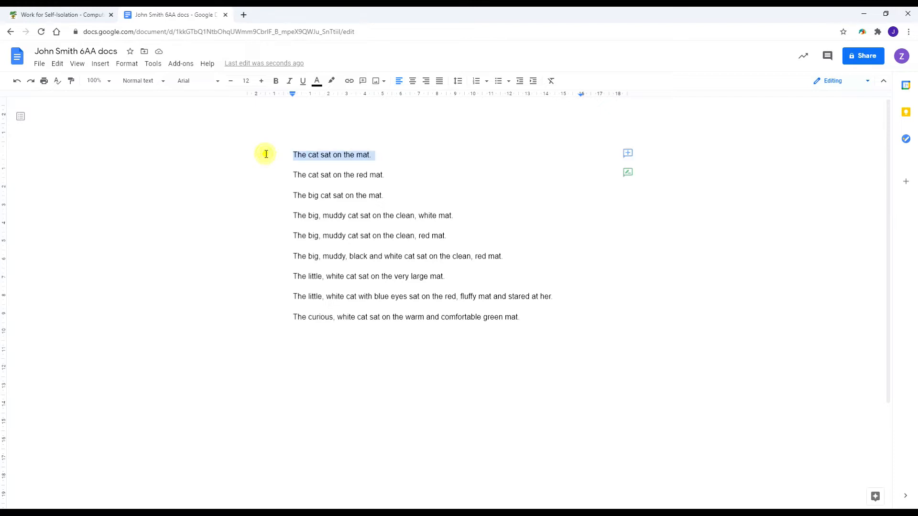
{"action": "left_click", "coordinate": [406, 169]}
{"action": "left_click_drag", "start_coordinate": [290, 155], "coordinate": [381, 153]}
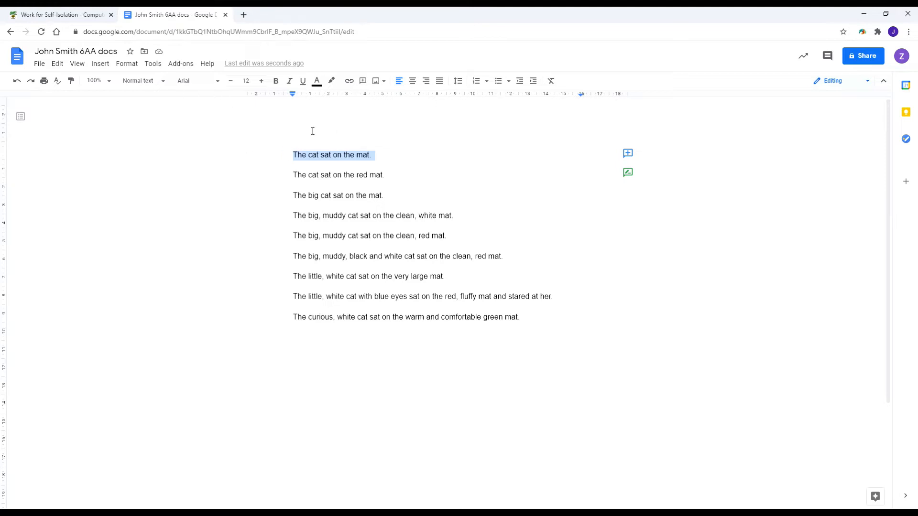
Colour the first sentence red and make the second bold and blue.
{"action": "left_click", "coordinate": [319, 84]}
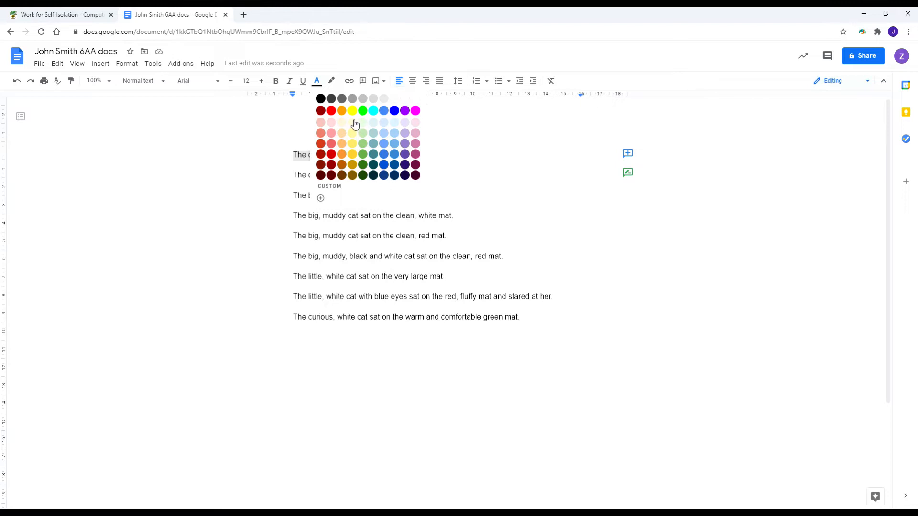
{"action": "left_click", "coordinate": [330, 110]}
{"action": "left_click", "coordinate": [410, 178]}
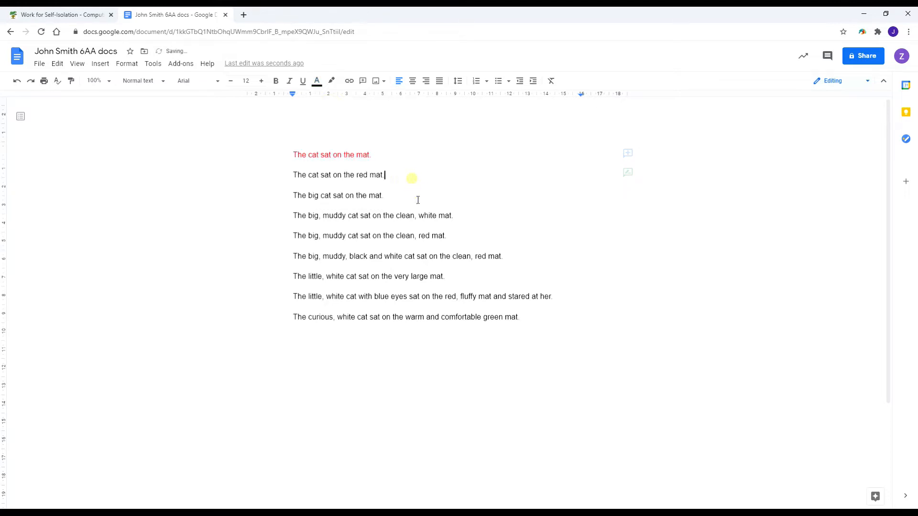
{"action": "left_click_drag", "start_coordinate": [293, 176], "coordinate": [387, 174]}
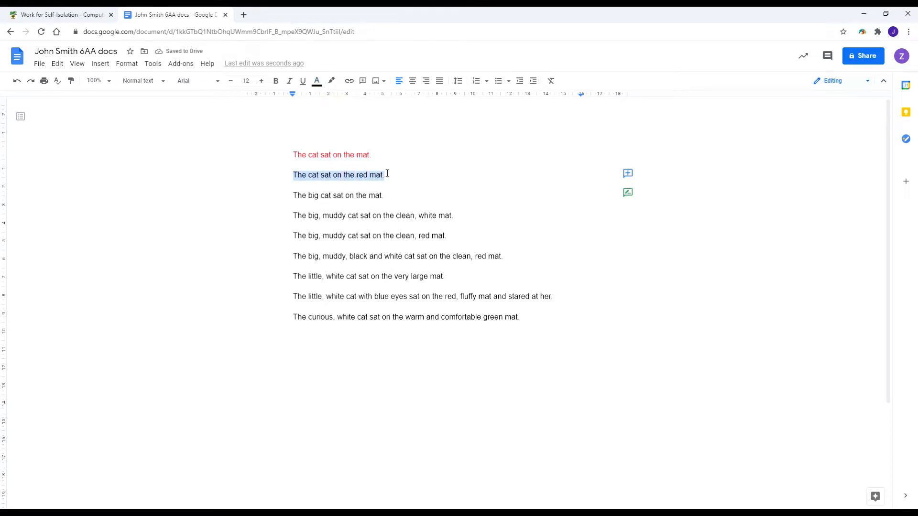
{"action": "left_click", "coordinate": [317, 81]}
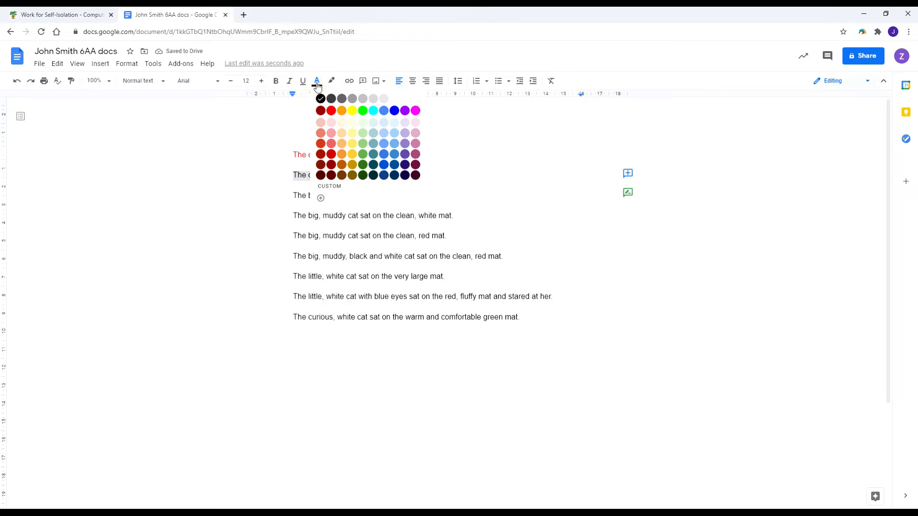
{"action": "left_click", "coordinate": [395, 111]}
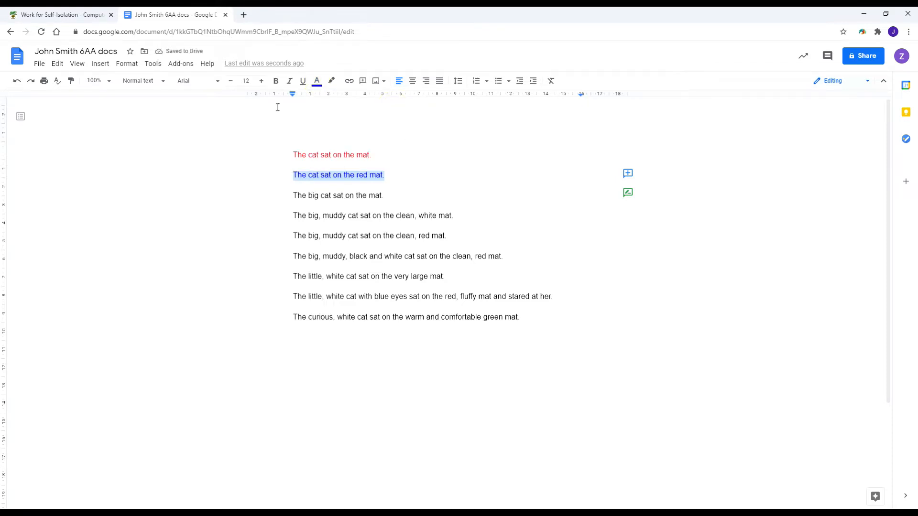
{"action": "left_click", "coordinate": [275, 82]}
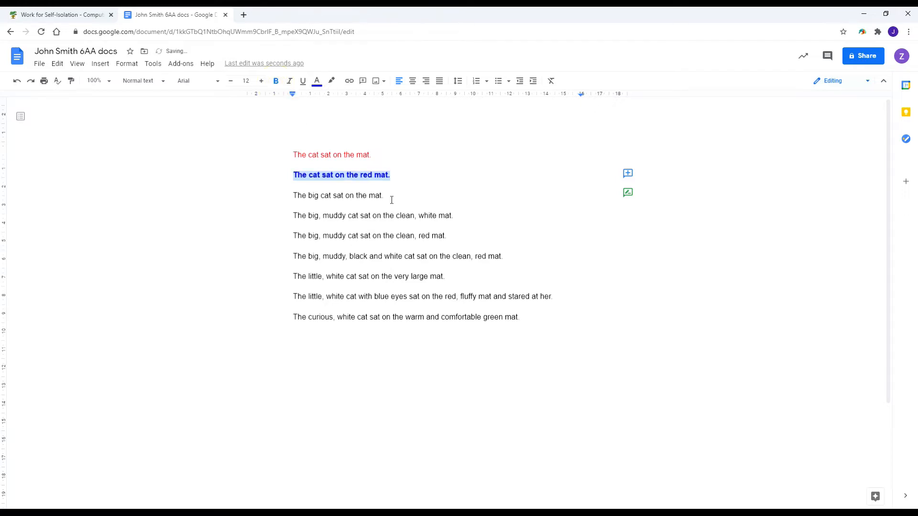
Make the third sentence italic purple and the fourth underlined pink.
{"action": "left_click_drag", "start_coordinate": [291, 195], "coordinate": [387, 196]}
{"action": "left_click", "coordinate": [316, 81]}
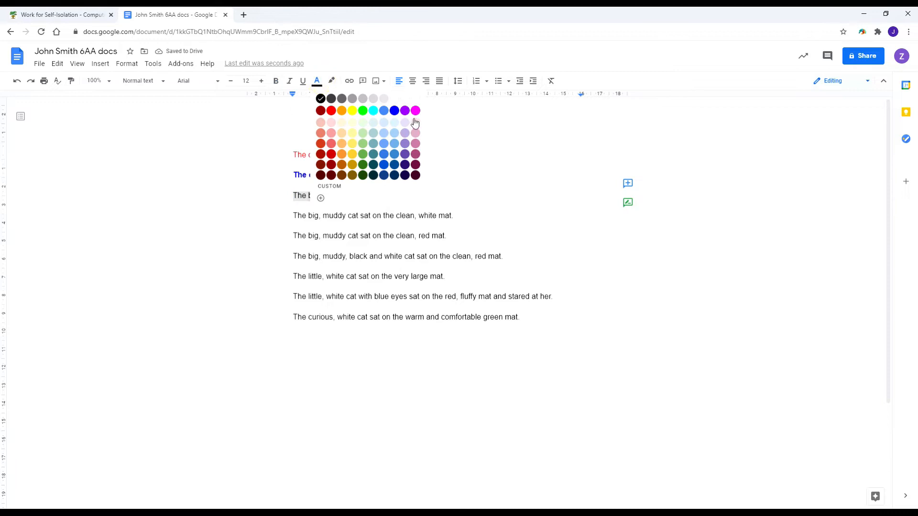
{"action": "left_click", "coordinate": [407, 110]}
{"action": "left_click", "coordinate": [289, 81]}
{"action": "left_click_drag", "start_coordinate": [289, 215], "coordinate": [457, 215]}
{"action": "left_click", "coordinate": [316, 81]}
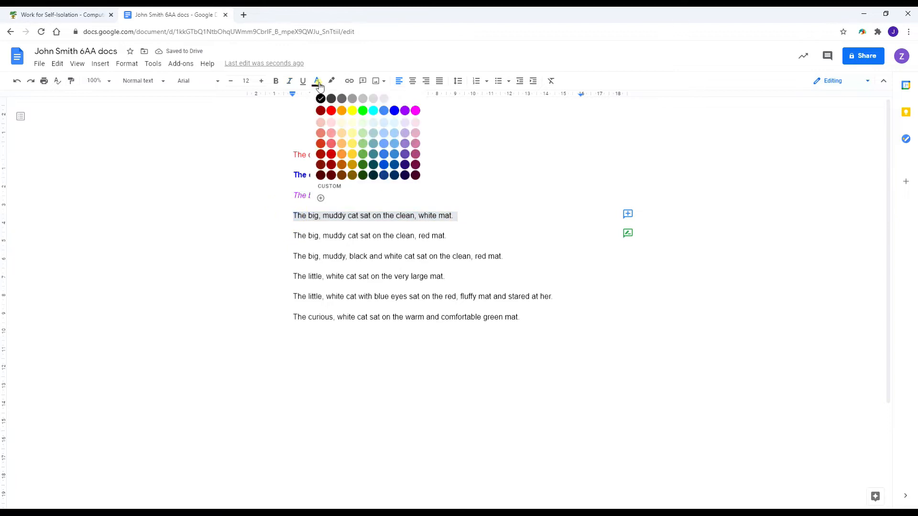
{"action": "left_click", "coordinate": [415, 153]}
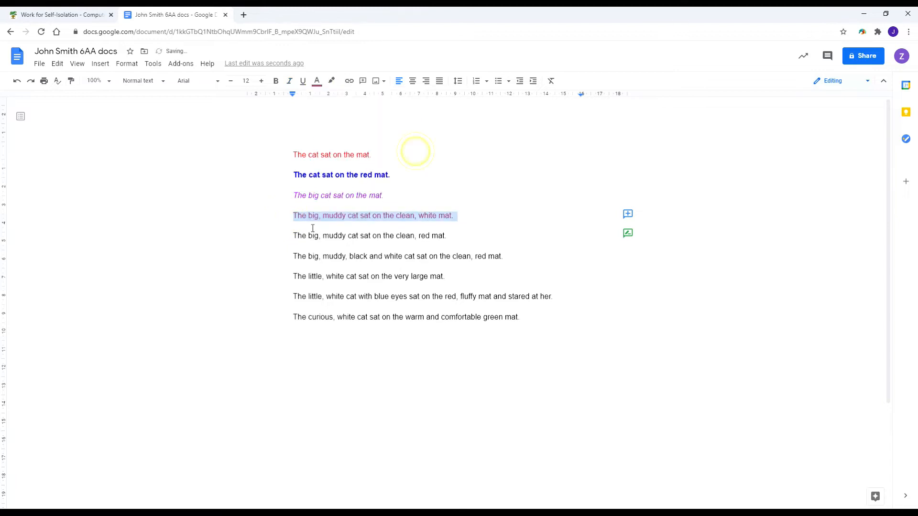
{"action": "left_click", "coordinate": [303, 81]}
Make the fifth sentence centred italic red and the sixth right-aligned bold blue.
{"action": "left_click_drag", "start_coordinate": [288, 238], "coordinate": [452, 234]}
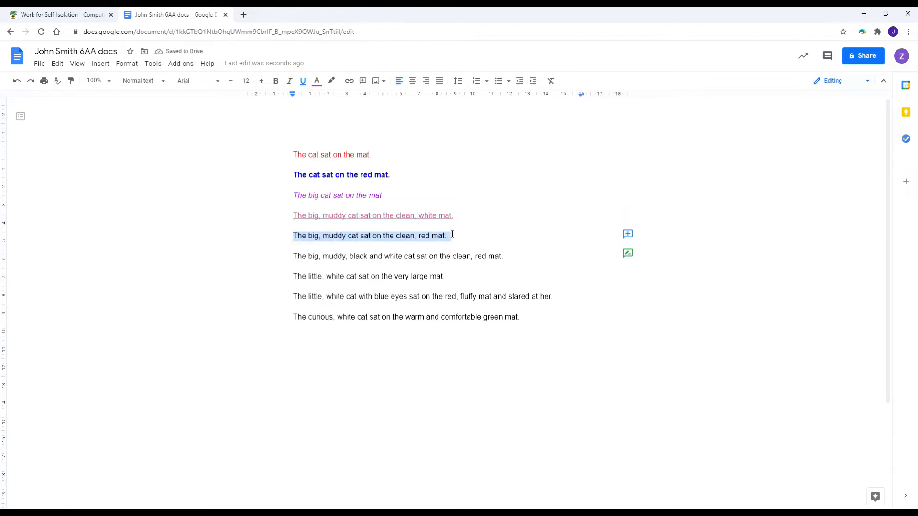
{"action": "left_click", "coordinate": [317, 81]}
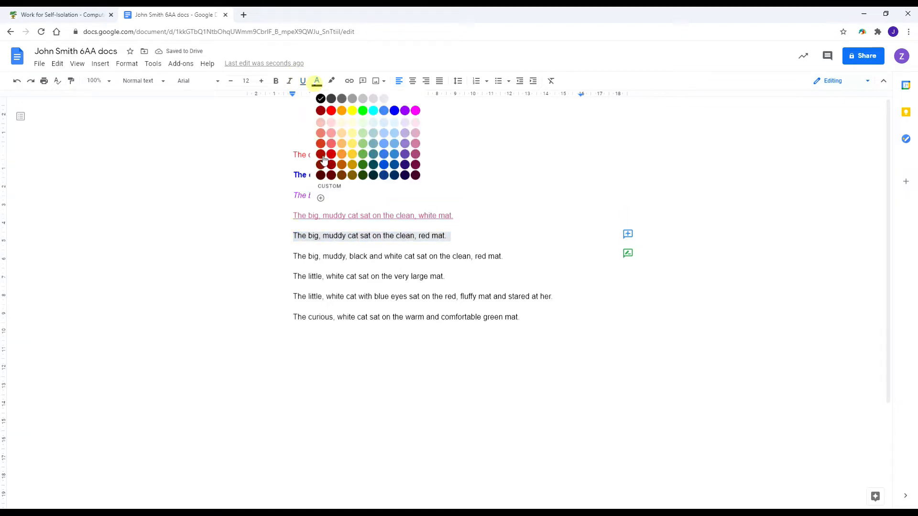
{"action": "left_click", "coordinate": [332, 110]}
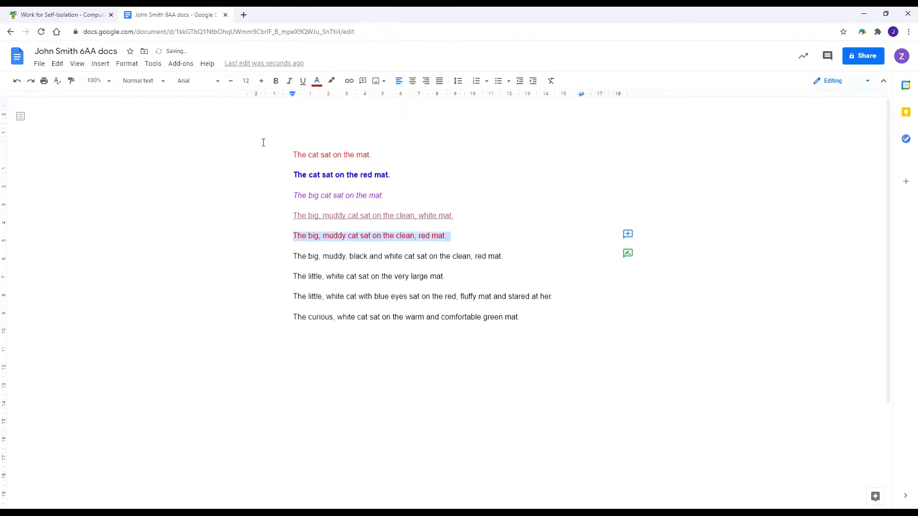
{"action": "left_click", "coordinate": [289, 86]}
{"action": "left_click", "coordinate": [414, 86]}
{"action": "left_click_drag", "start_coordinate": [293, 257], "coordinate": [503, 257]}
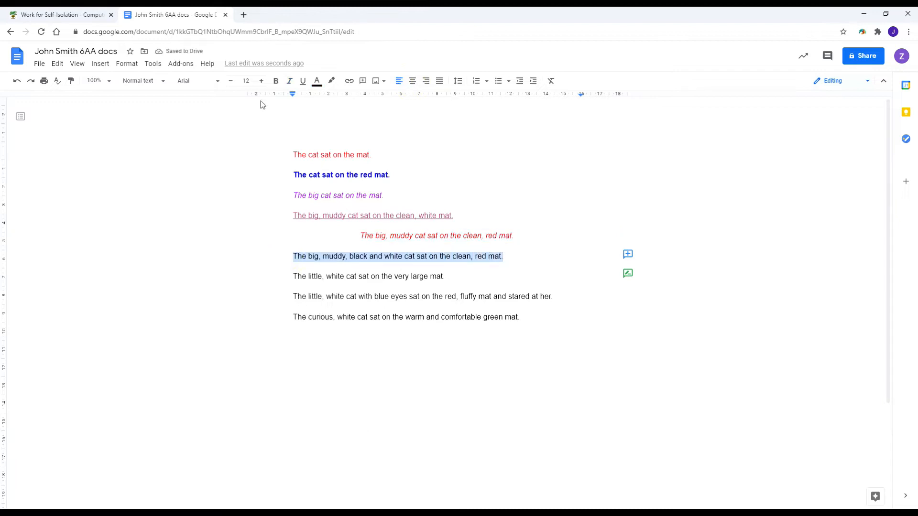
{"action": "left_click", "coordinate": [316, 81]}
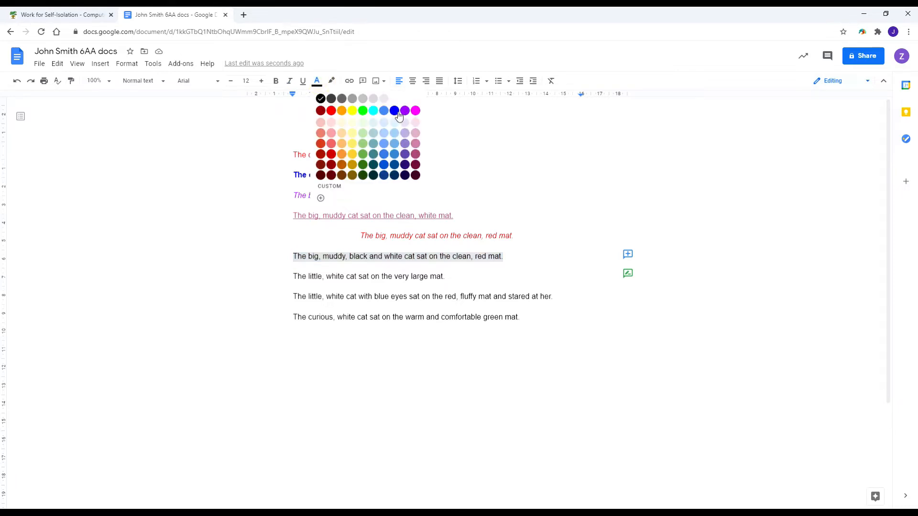
{"action": "left_click", "coordinate": [397, 114]}
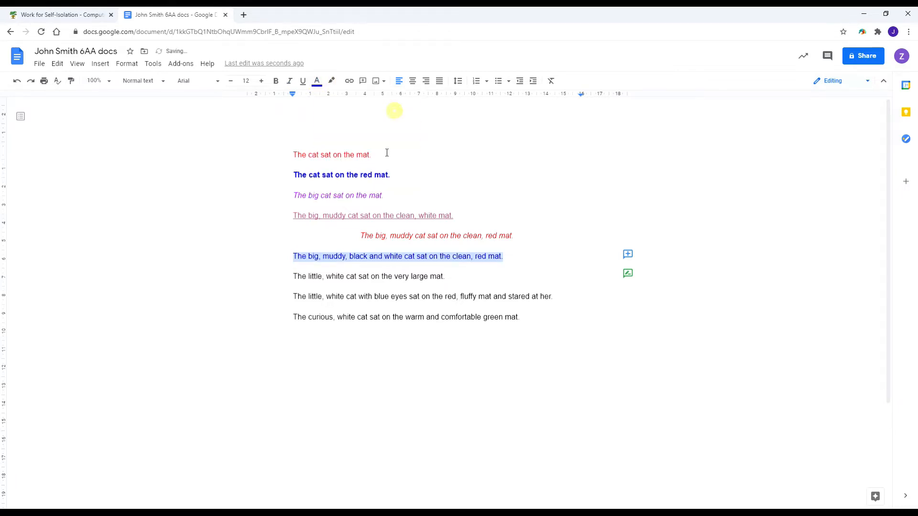
{"action": "left_click", "coordinate": [276, 81]}
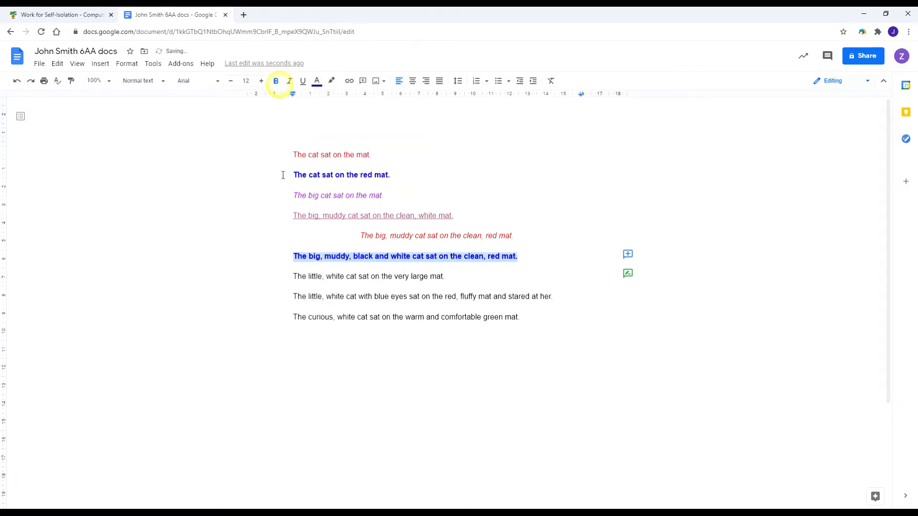
{"action": "left_click", "coordinate": [426, 81]}
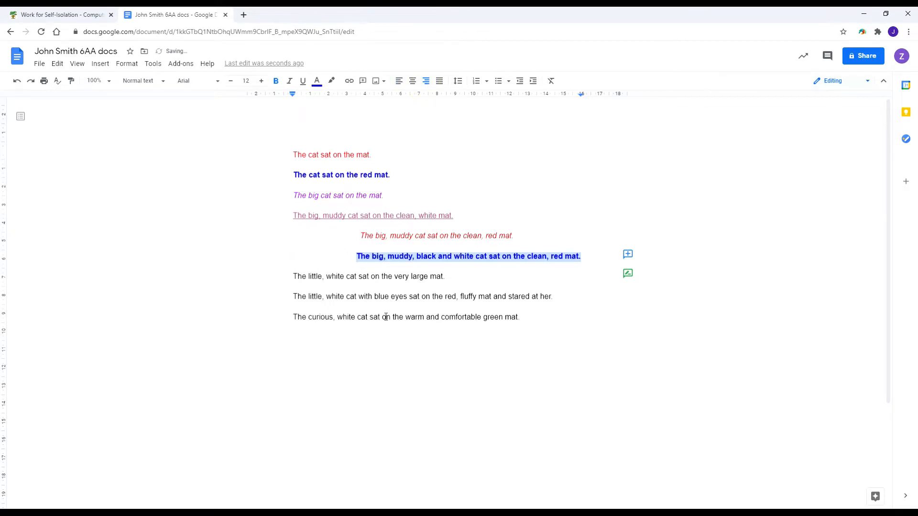
{"action": "left_click_drag", "start_coordinate": [292, 281], "coordinate": [452, 274]}
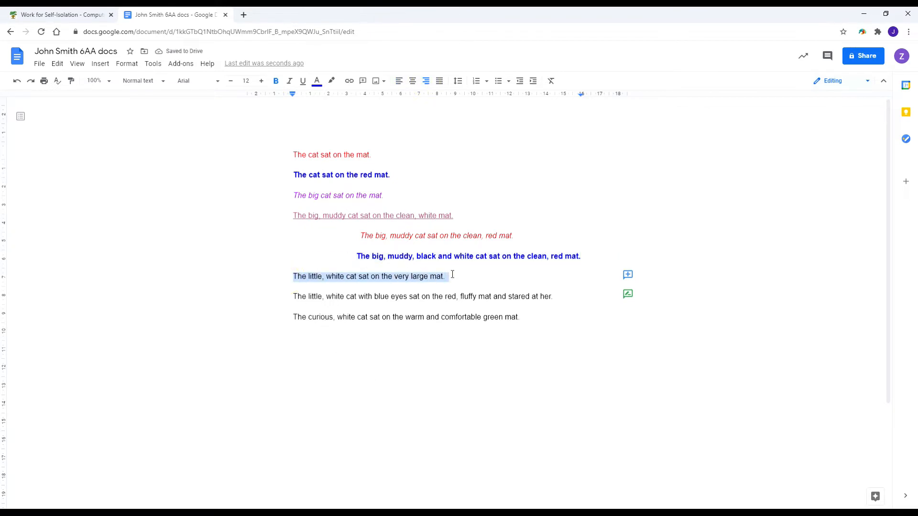
Make the seventh sentence green and underlined.
{"action": "left_click", "coordinate": [316, 81]}
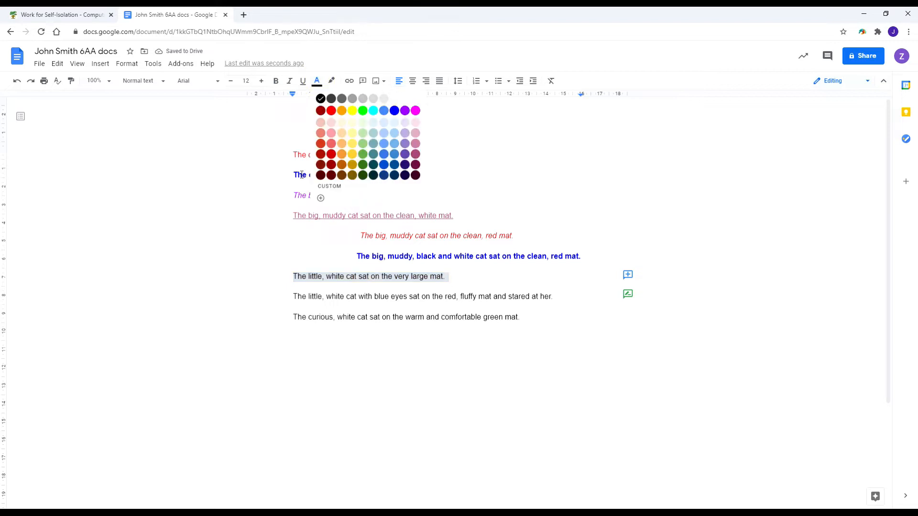
{"action": "left_click", "coordinate": [366, 154]}
{"action": "left_click", "coordinate": [303, 81]}
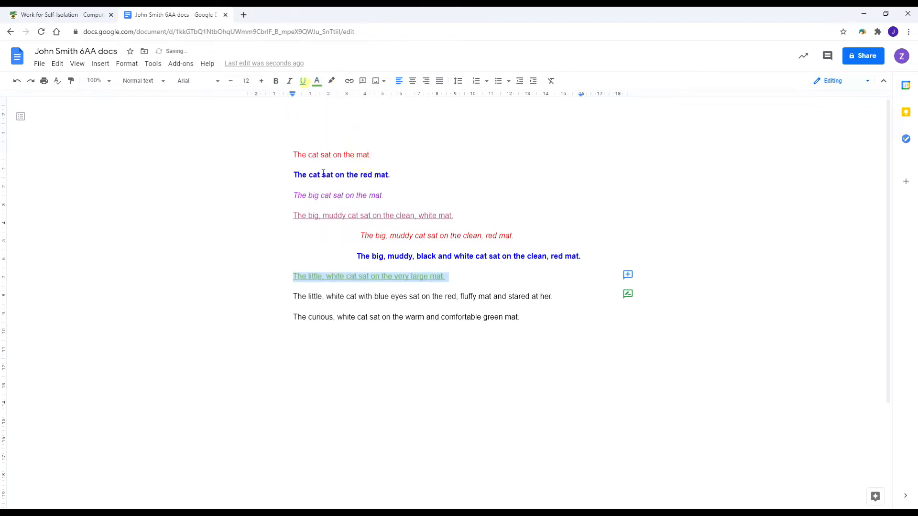
{"action": "left_click", "coordinate": [284, 295]}
Make the eighth sentence red, bold, italic and underlined, dropping a trial red highlight.
{"action": "left_click_drag", "start_coordinate": [283, 295], "coordinate": [554, 297]}
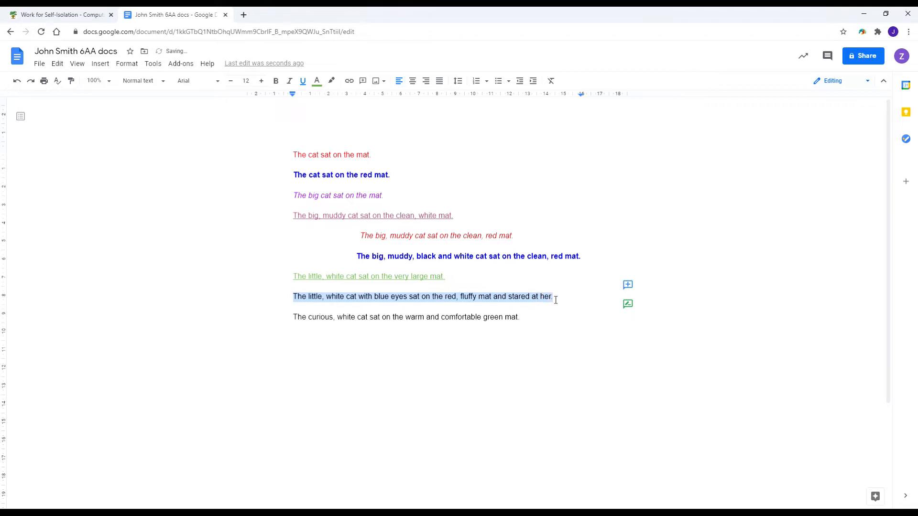
{"action": "left_click", "coordinate": [330, 81]}
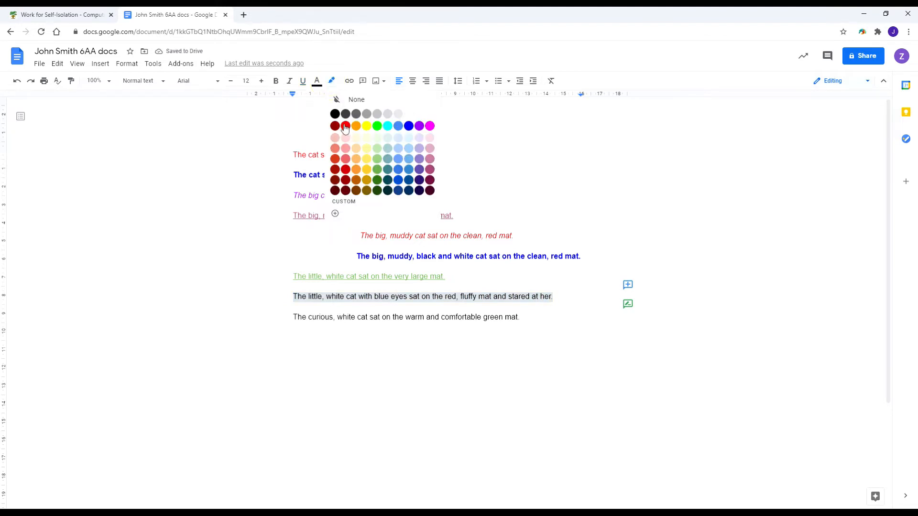
{"action": "left_click", "coordinate": [343, 125]}
{"action": "left_click", "coordinate": [275, 80]}
{"action": "left_click", "coordinate": [289, 80]}
{"action": "left_click", "coordinate": [303, 83]}
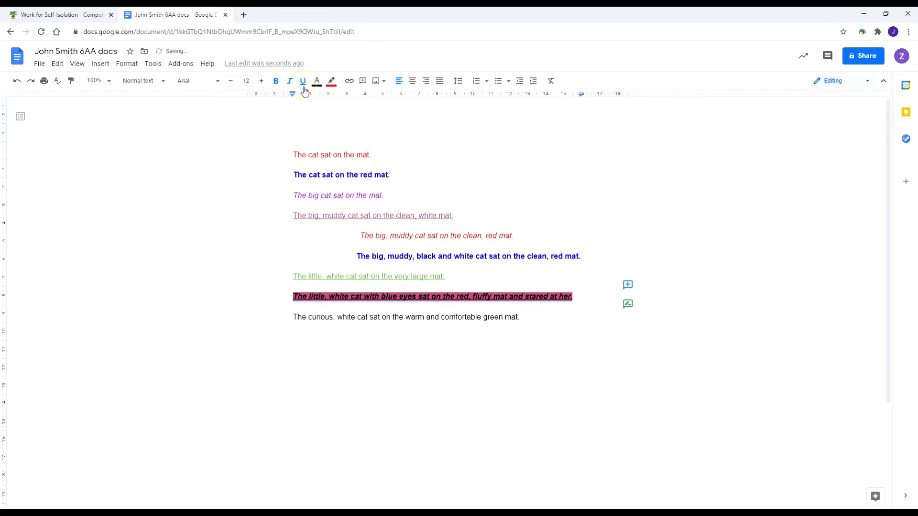
{"action": "left_click", "coordinate": [326, 330]}
{"action": "left_click_drag", "start_coordinate": [280, 295], "coordinate": [594, 301]}
{"action": "left_click", "coordinate": [331, 83]}
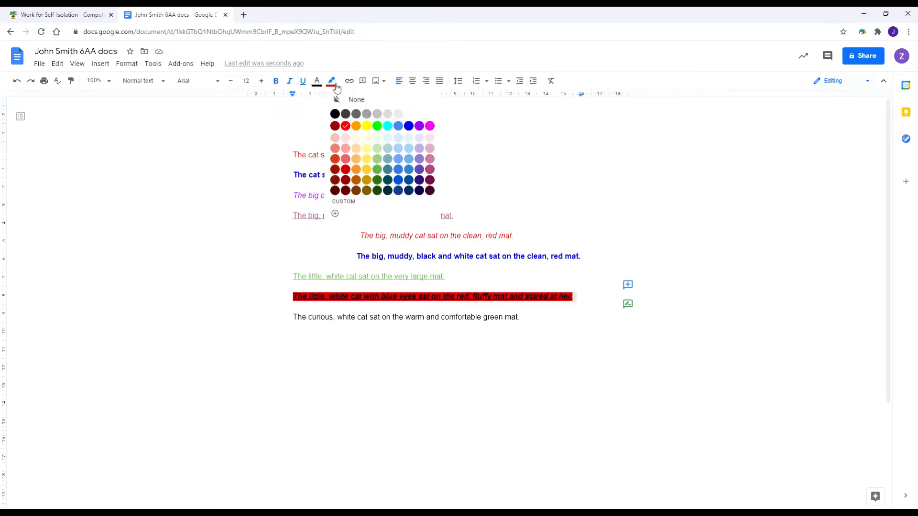
{"action": "left_click", "coordinate": [338, 100]}
{"action": "left_click", "coordinate": [317, 81]}
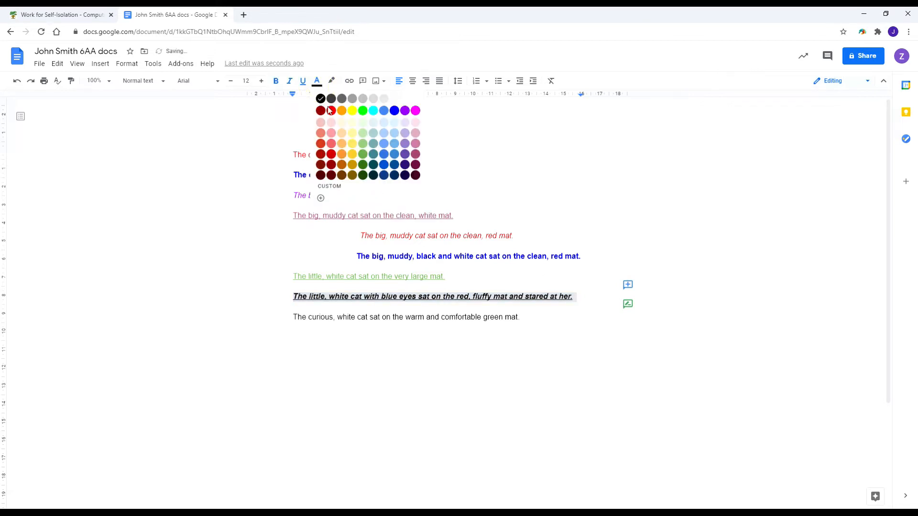
{"action": "left_click", "coordinate": [331, 111]}
Make the curious cat sentence bold and green.
{"action": "left_click_drag", "start_coordinate": [270, 320], "coordinate": [523, 329]}
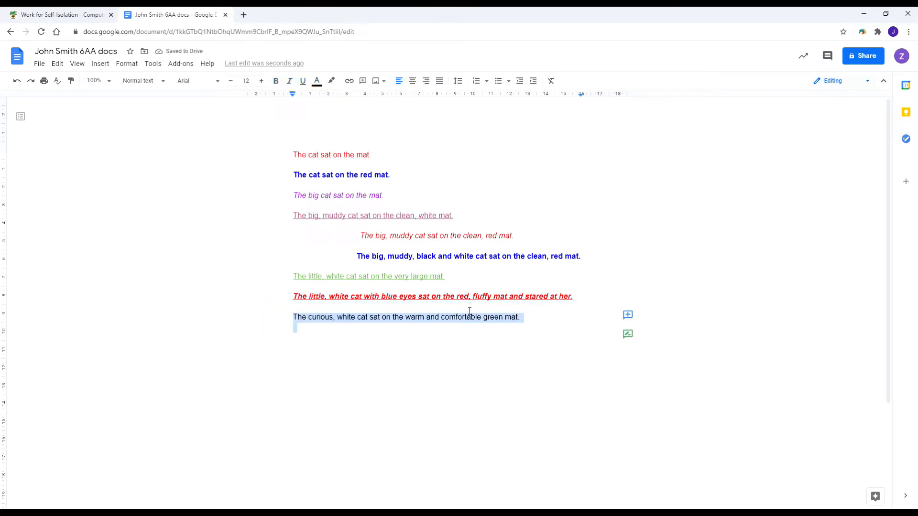
{"action": "left_click", "coordinate": [275, 80]}
{"action": "left_click", "coordinate": [317, 81]}
{"action": "left_click", "coordinate": [362, 155]}
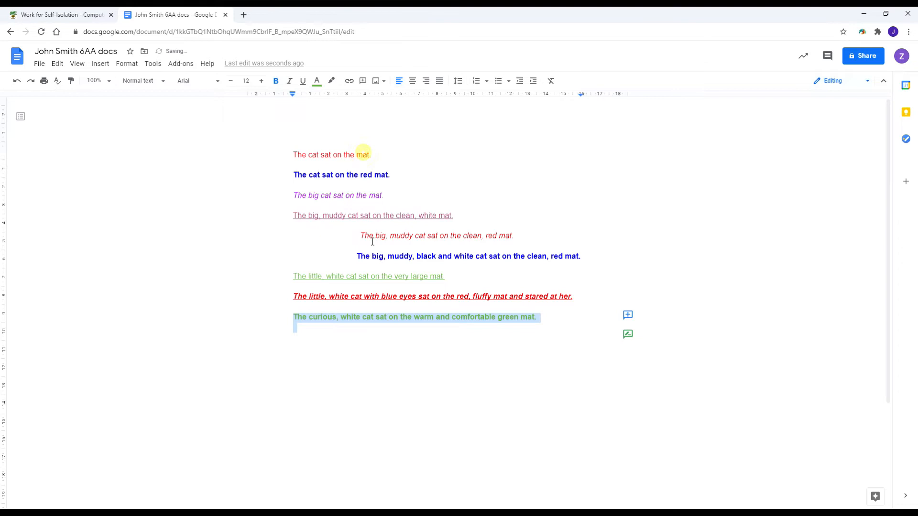
{"action": "left_click", "coordinate": [301, 329]}
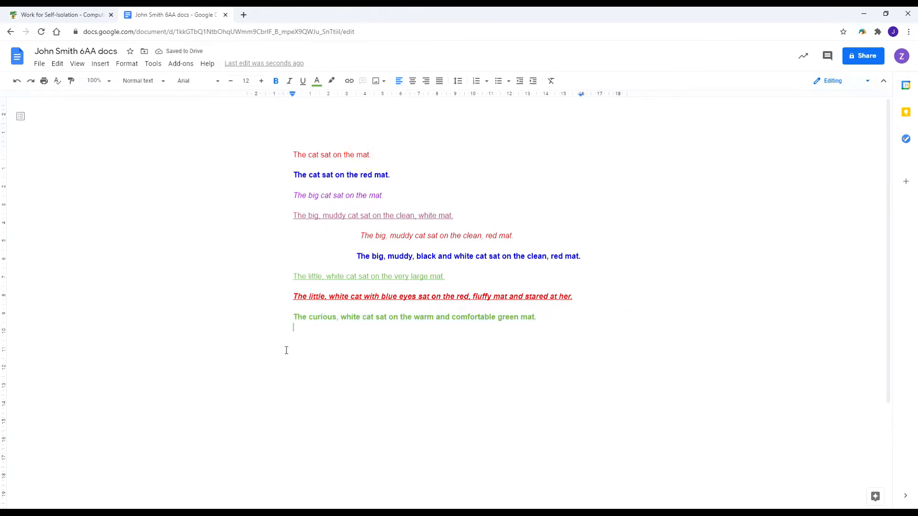
Add empty lines below the cat sentences with bold off, black text and left alignment.
{"action": "key", "text": "Return"}
{"action": "left_click", "coordinate": [276, 81]}
{"action": "left_click", "coordinate": [317, 82]}
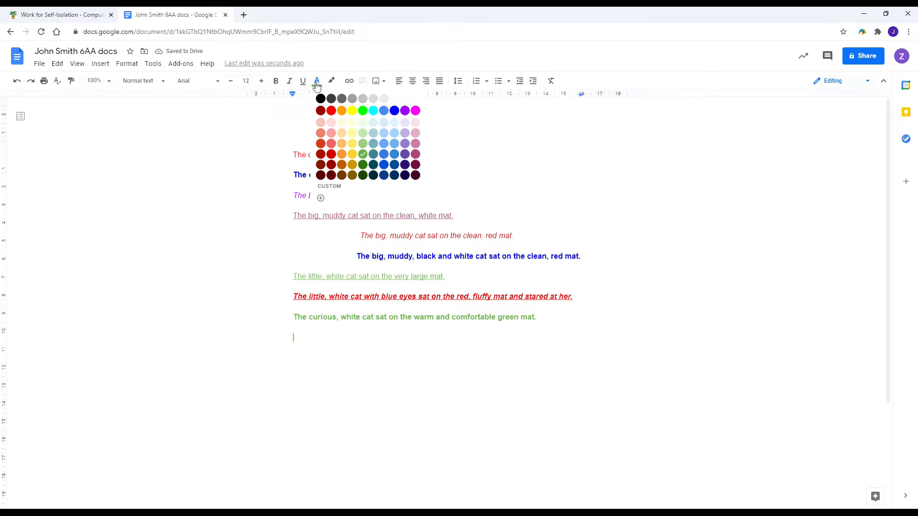
{"action": "left_click", "coordinate": [319, 98]}
{"action": "left_click", "coordinate": [296, 336]}
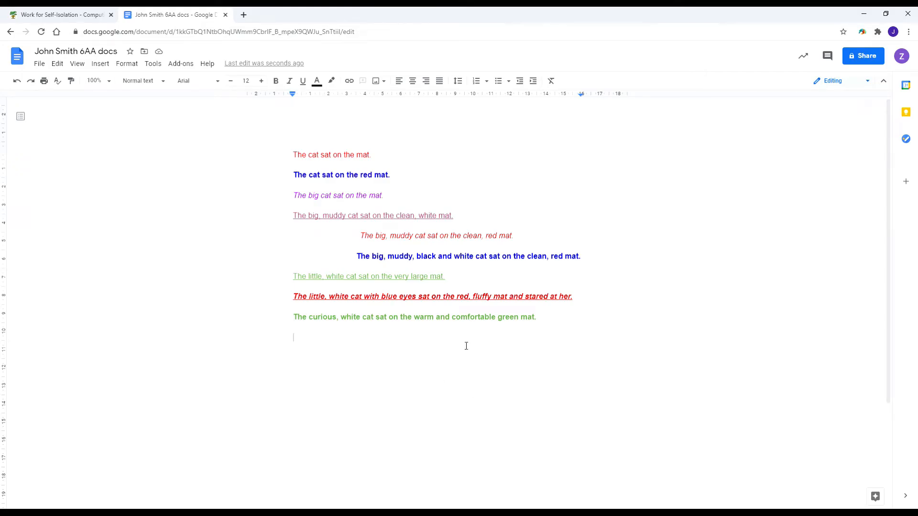
{"action": "key", "text": "Return"}
{"action": "left_click", "coordinate": [316, 81]}
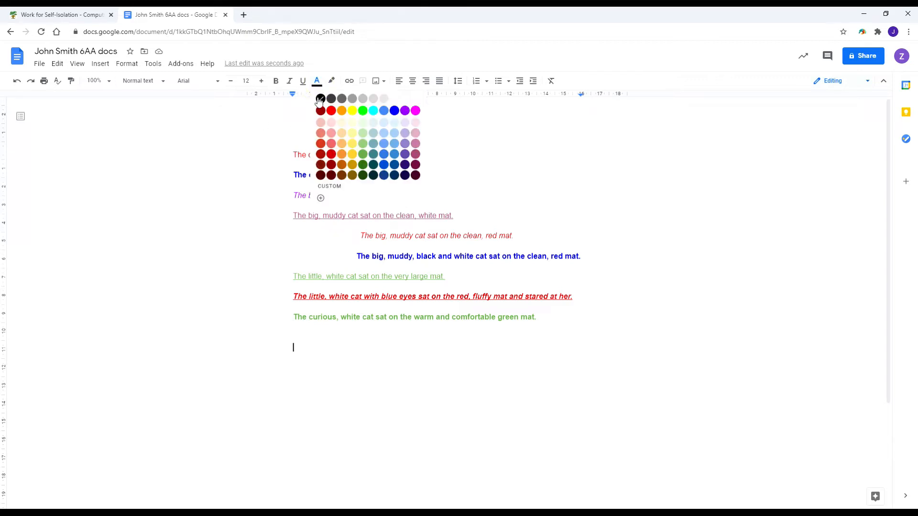
{"action": "left_click", "coordinate": [320, 98]}
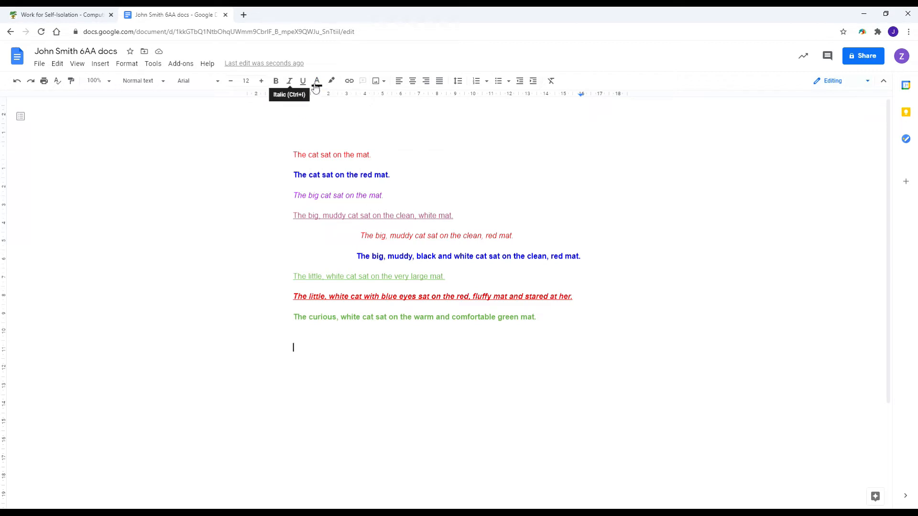
{"action": "left_click", "coordinate": [400, 83]}
Type three 'Last year, I went to Scotland…' sentences (July, friends, camper van) and begin a fourth.
{"action": "type", "text": "Last year"}
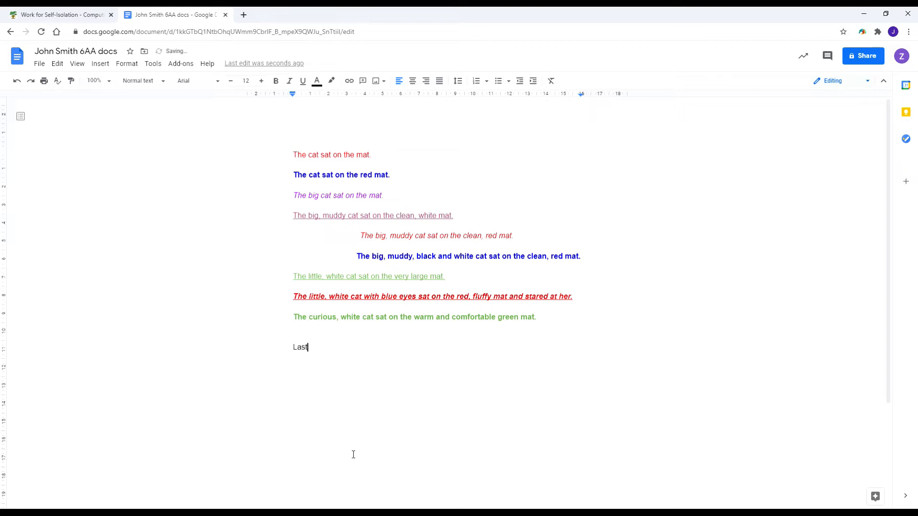
{"action": "type", "text": ", I went to Scotland"}
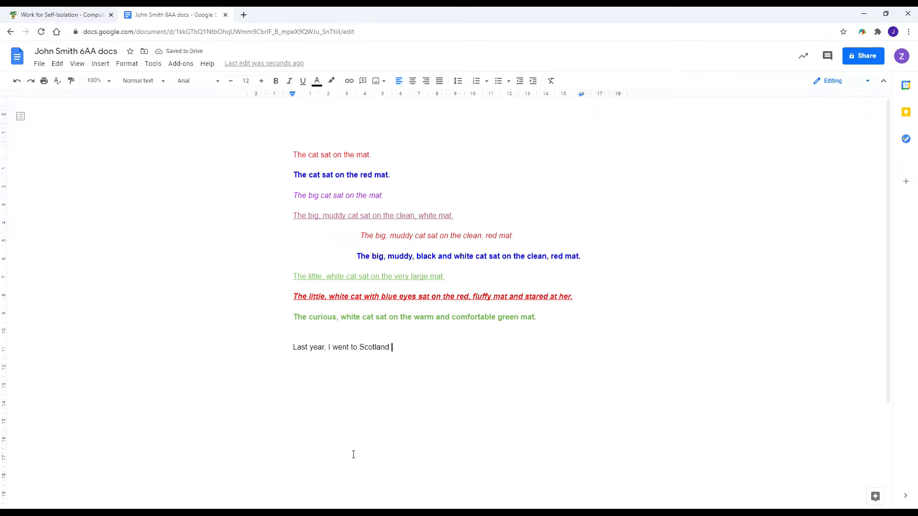
{"action": "type", "text": " in July."}
{"action": "key", "text": "Return"}
{"action": "type", "text": "Last year, I went to S"}
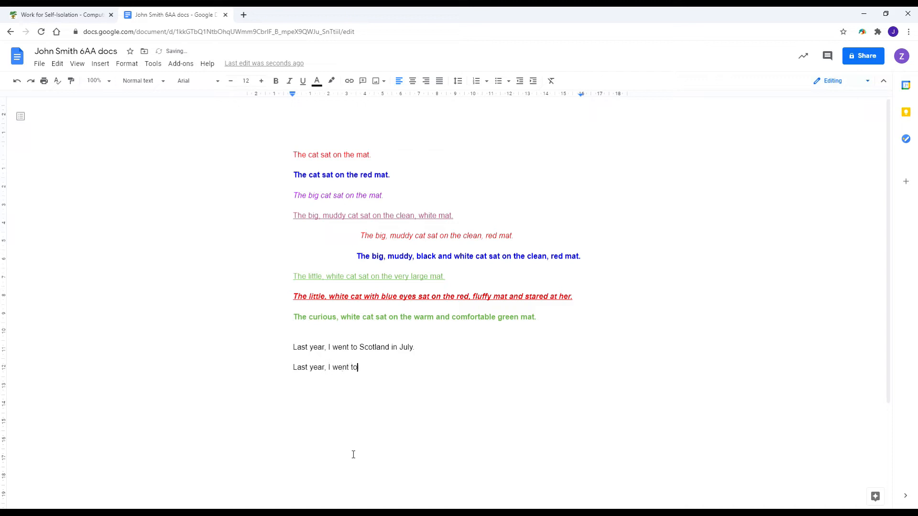
{"action": "type", "text": "cotland in a large group of friends."}
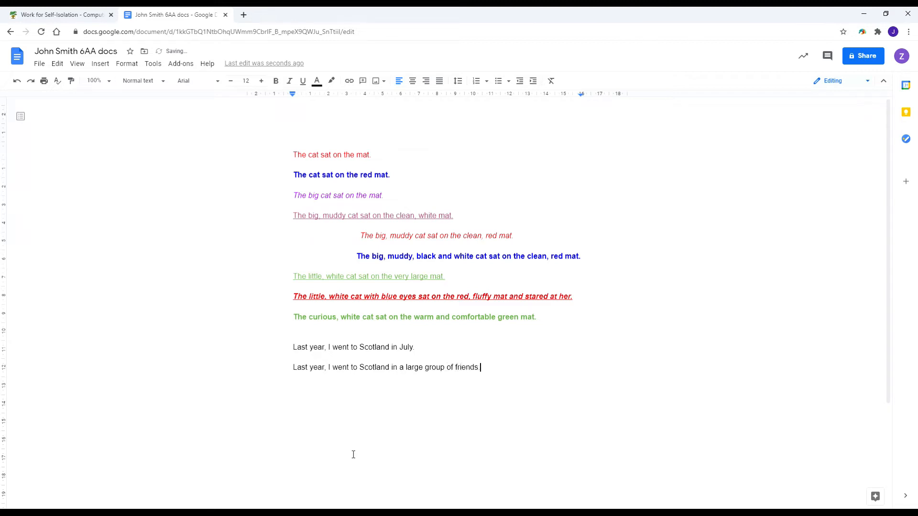
{"action": "key", "text": "Return"}
{"action": "type", "text": "Last year, I went to Scotlan"}
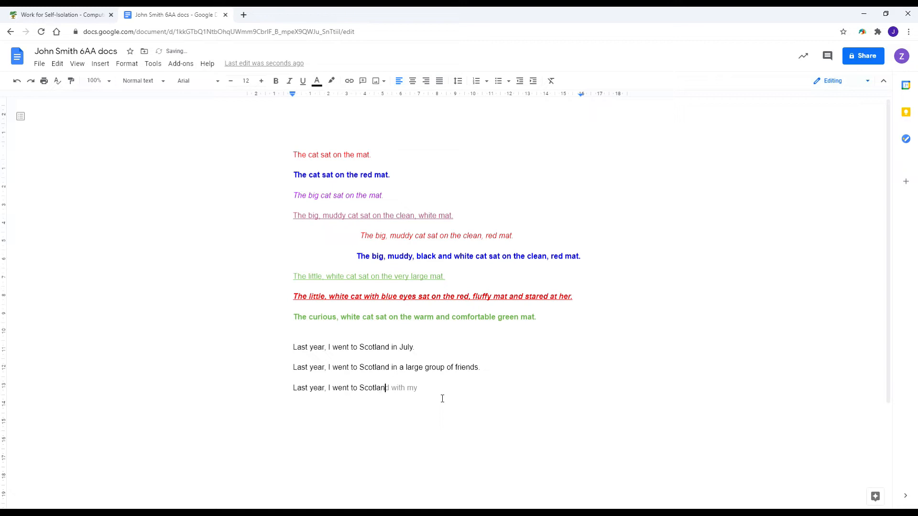
{"action": "type", "text": "d in a large, red camper van."}
{"action": "key", "text": "Return"}
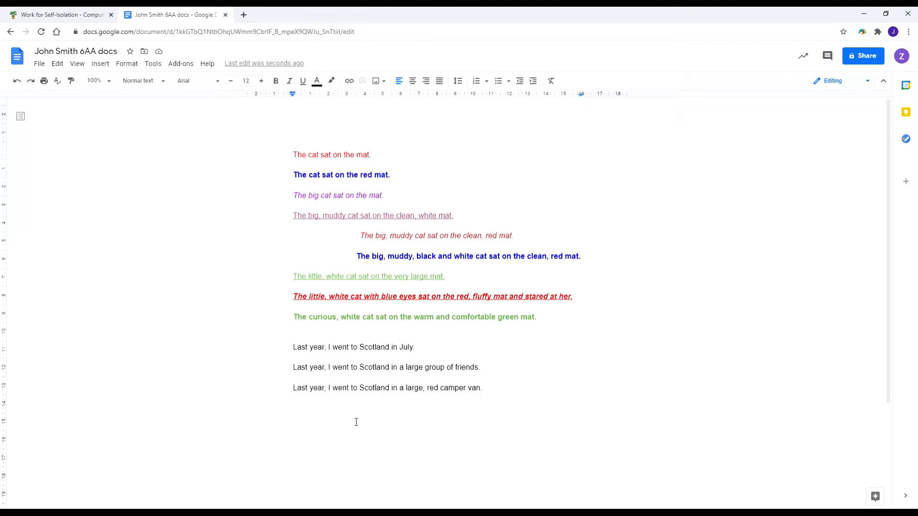
{"action": "type", "text": "Last year"}
{"action": "key", "text": "BackSpace"}
Complete the sentence 'Last year, I went to a beautiful place in Scotland with my family.'.
{"action": "type", "text": ", I went to a bea"}
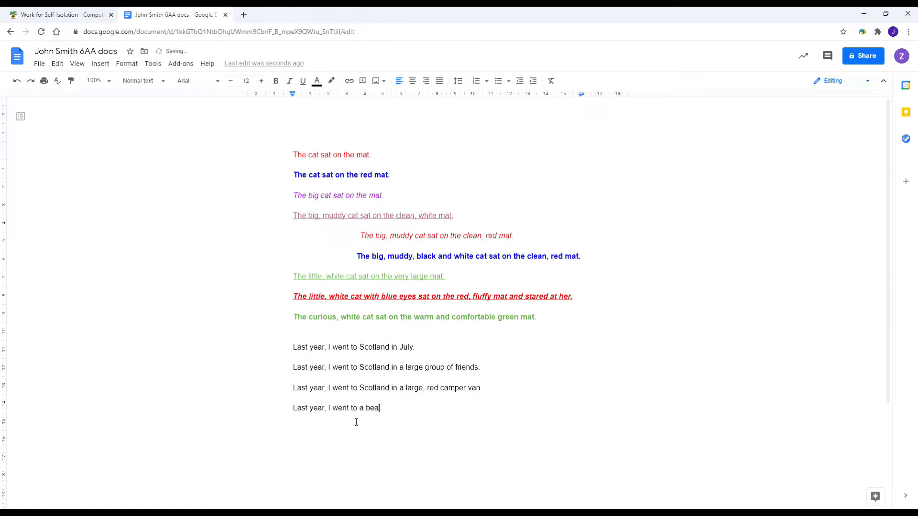
{"action": "type", "text": "utiful place in Scotland"}
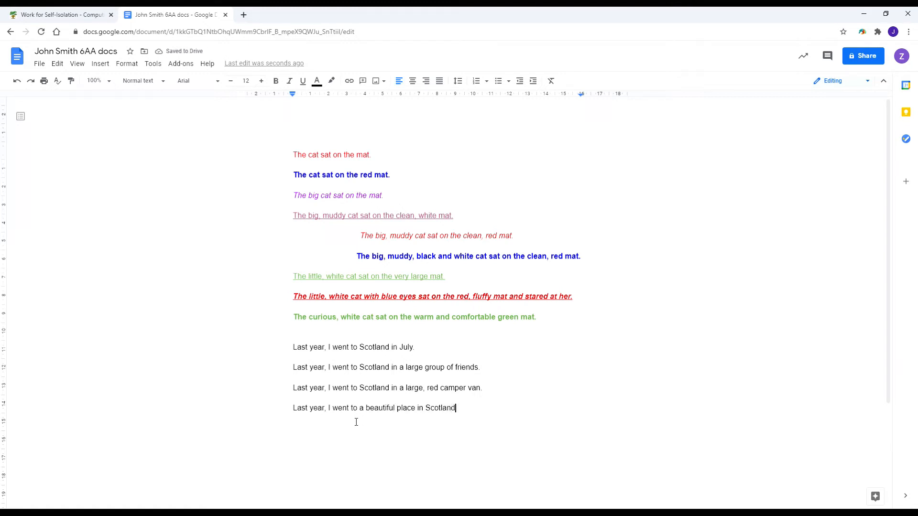
{"action": "type", "text": " with my family."}
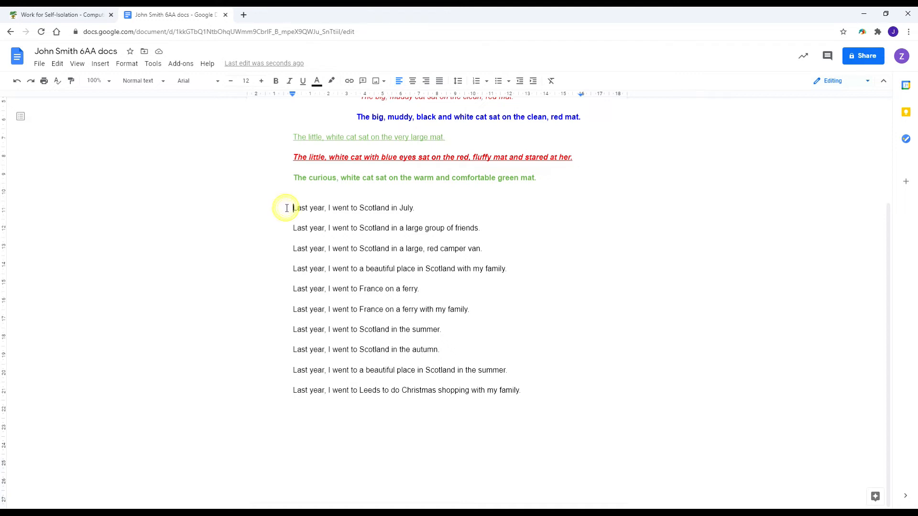
Number the ten 'Last year' sentences with the 1), 2), 3) list preset.
{"action": "left_click_drag", "start_coordinate": [287, 208], "coordinate": [532, 391]}
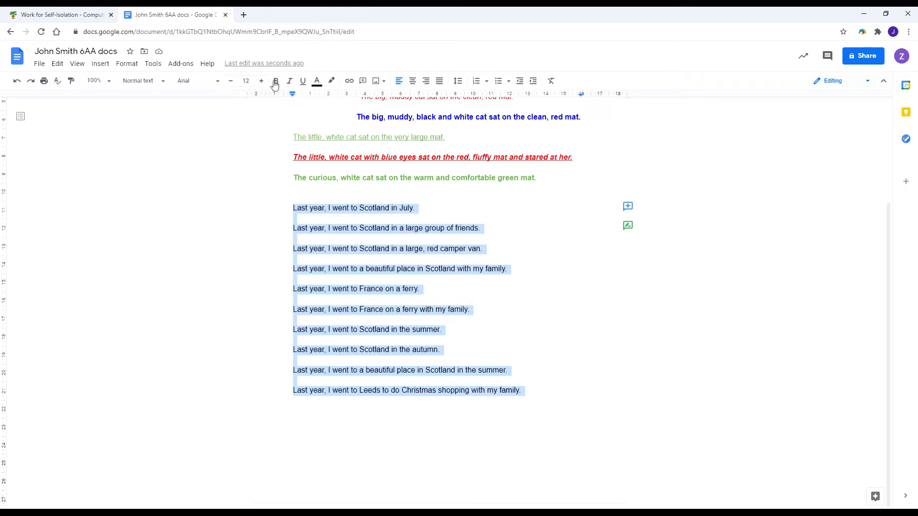
{"action": "left_click", "coordinate": [487, 82]}
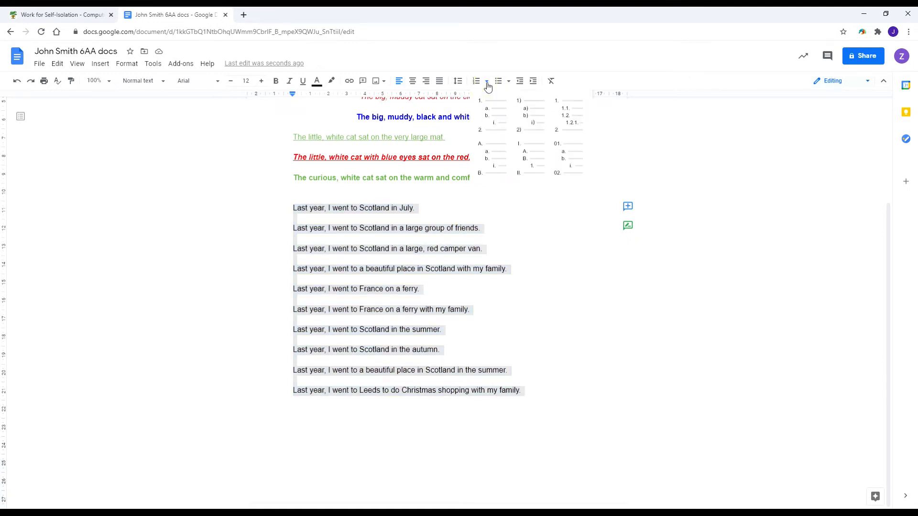
{"action": "left_click", "coordinate": [532, 117]}
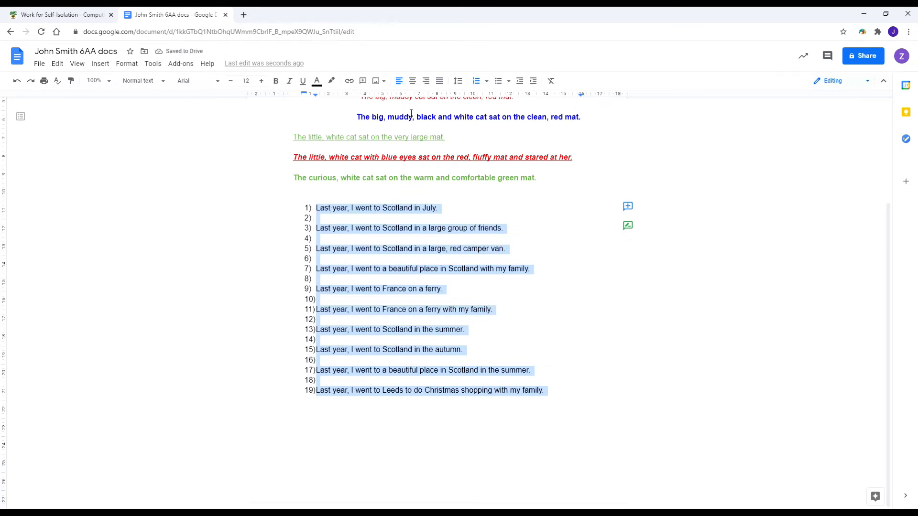
Remove the numbers from the nine blank lines between the sentences.
{"action": "left_click", "coordinate": [323, 218]}
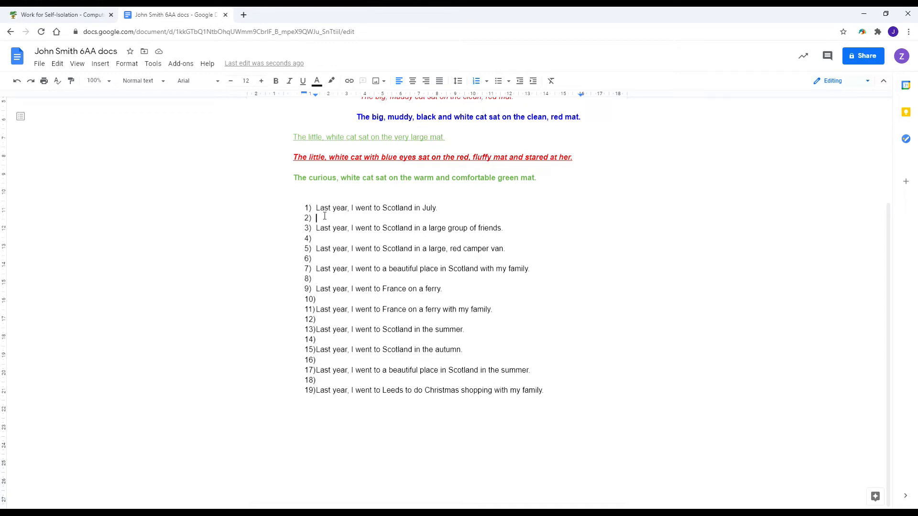
{"action": "key", "text": "BackSpace"}
{"action": "left_click", "coordinate": [322, 237]}
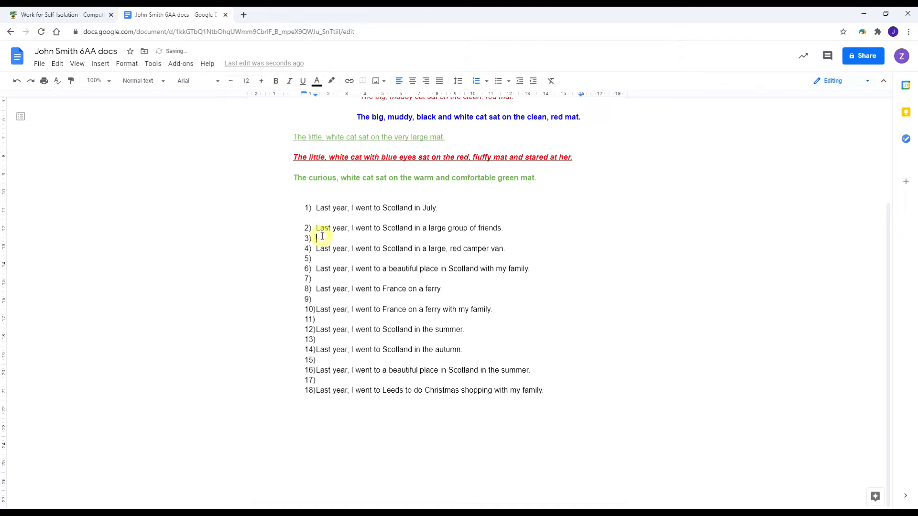
{"action": "key", "text": "BackSpace"}
{"action": "left_click", "coordinate": [320, 258]}
{"action": "key", "text": "BackSpace"}
{"action": "left_click", "coordinate": [318, 279]}
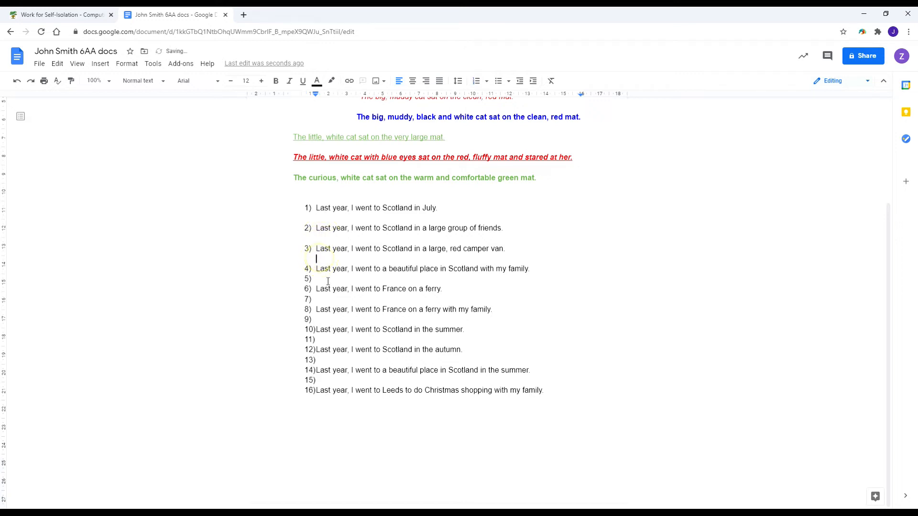
{"action": "key", "text": "BackSpace"}
{"action": "left_click", "coordinate": [318, 299]}
{"action": "key", "text": "BackSpace"}
{"action": "left_click", "coordinate": [321, 320]}
{"action": "key", "text": "BackSpace"}
{"action": "left_click", "coordinate": [322, 340]}
{"action": "key", "text": "BackSpace"}
{"action": "left_click", "coordinate": [320, 360]}
{"action": "key", "text": "BackSpace"}
{"action": "left_click", "coordinate": [323, 380]}
{"action": "key", "text": "BackSpace"}
{"action": "left_click", "coordinate": [329, 390]}
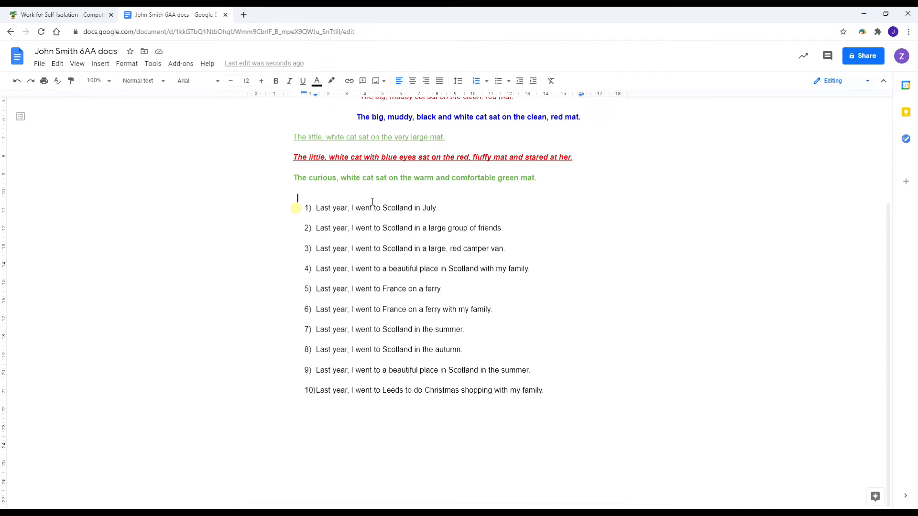
Give list item 1 yellow text on a black highlight.
{"action": "left_click_drag", "start_coordinate": [298, 207], "coordinate": [449, 208]}
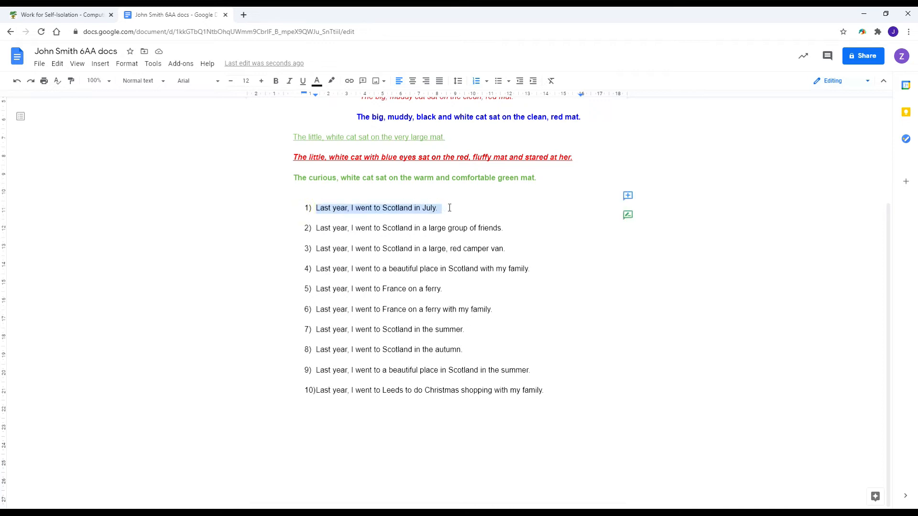
{"action": "left_click", "coordinate": [307, 207]}
{"action": "left_click_drag", "start_coordinate": [301, 209], "coordinate": [448, 208]}
{"action": "left_click", "coordinate": [317, 80]}
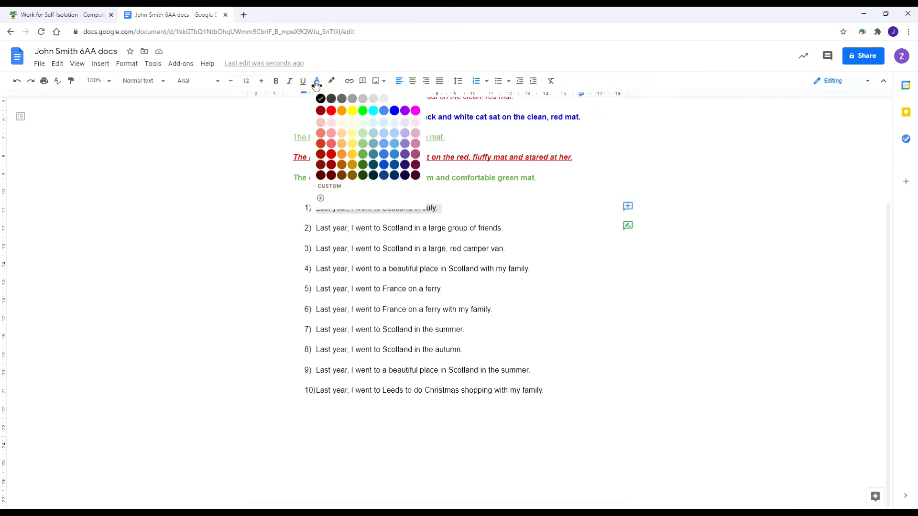
{"action": "left_click", "coordinate": [331, 112]}
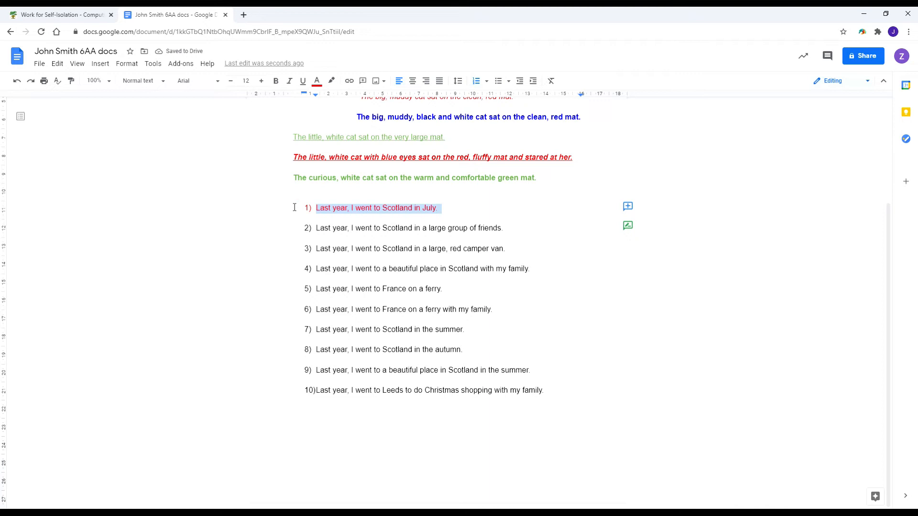
{"action": "left_click", "coordinate": [333, 81]}
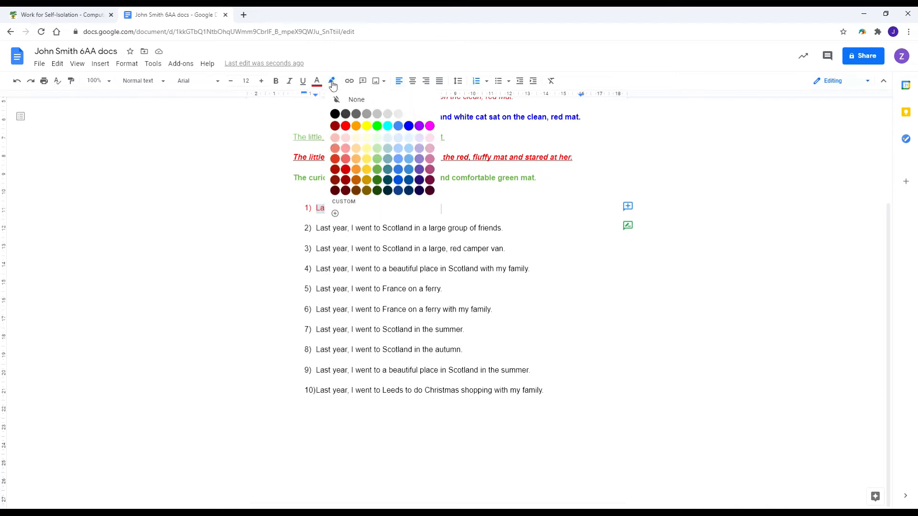
{"action": "left_click", "coordinate": [335, 114]}
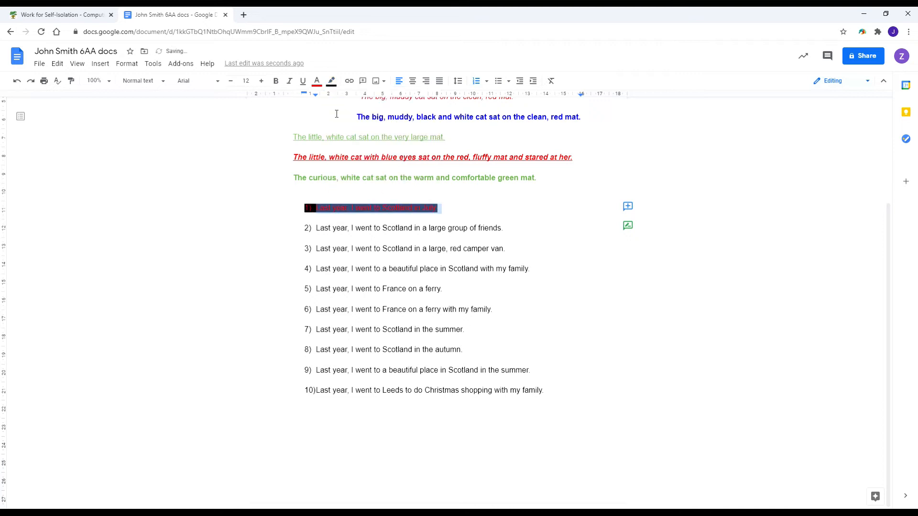
{"action": "left_click", "coordinate": [524, 237]}
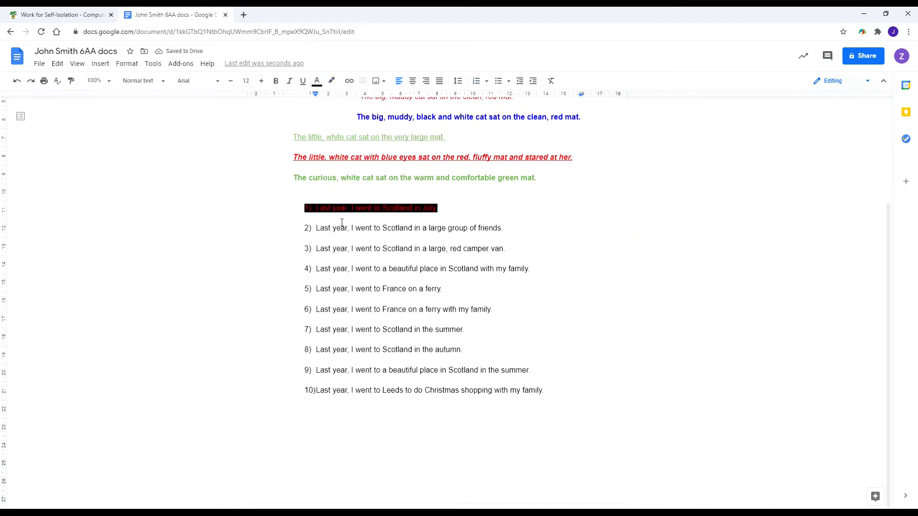
{"action": "left_click_drag", "start_coordinate": [296, 207], "coordinate": [445, 208]}
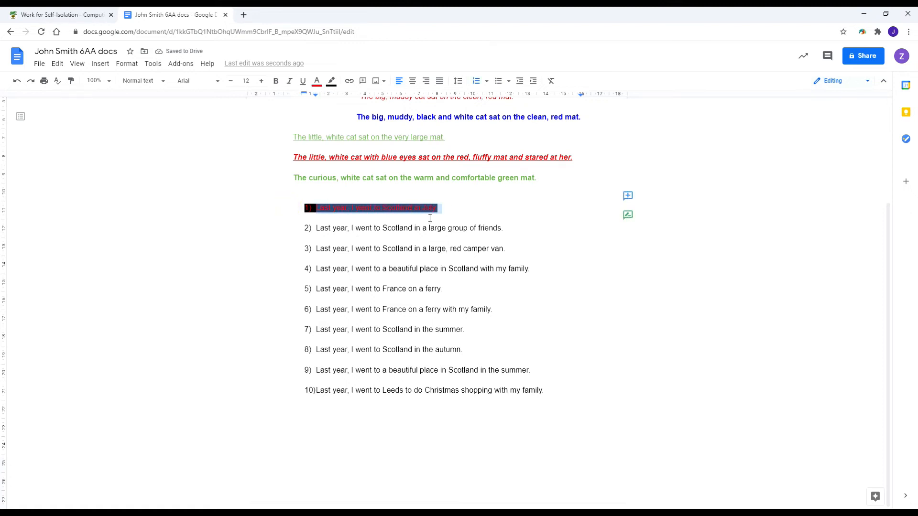
{"action": "left_click", "coordinate": [316, 86]}
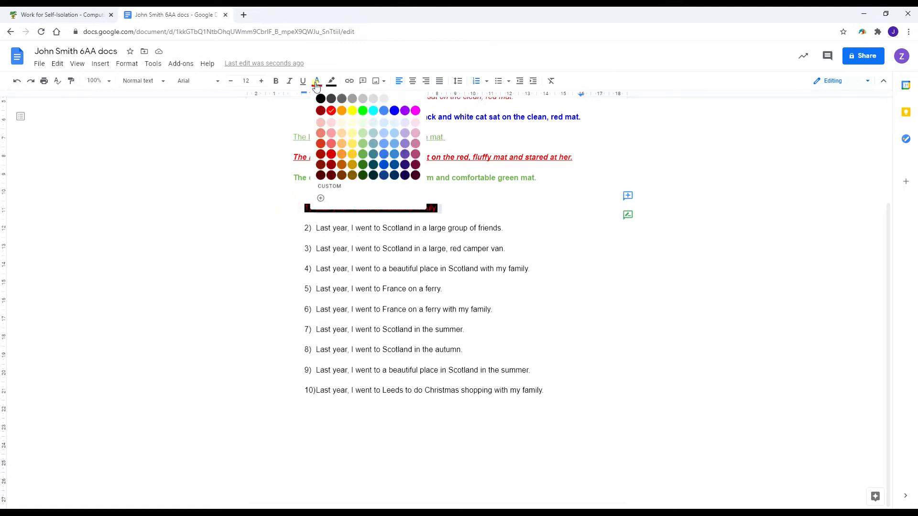
{"action": "left_click", "coordinate": [352, 113]}
{"action": "left_click", "coordinate": [517, 238]}
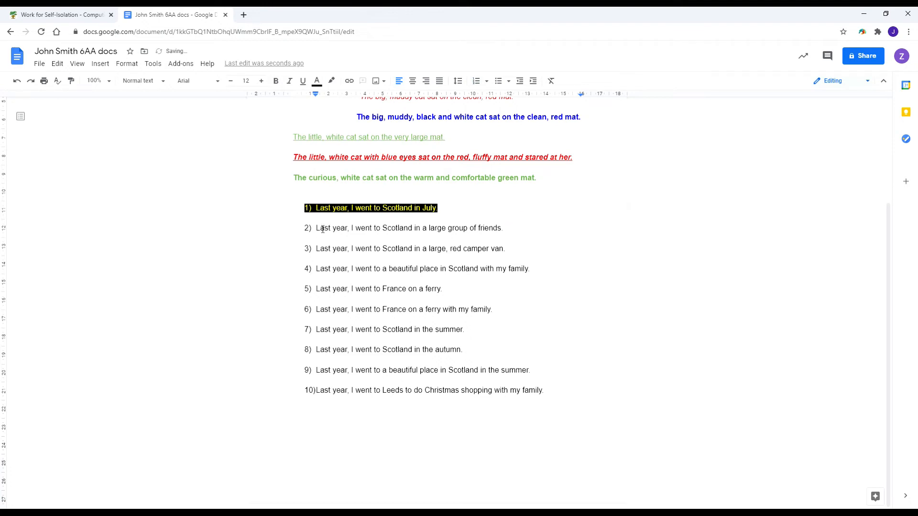
Make list item 2 white text on a blue highlight.
{"action": "left_click_drag", "start_coordinate": [293, 230], "coordinate": [511, 229]}
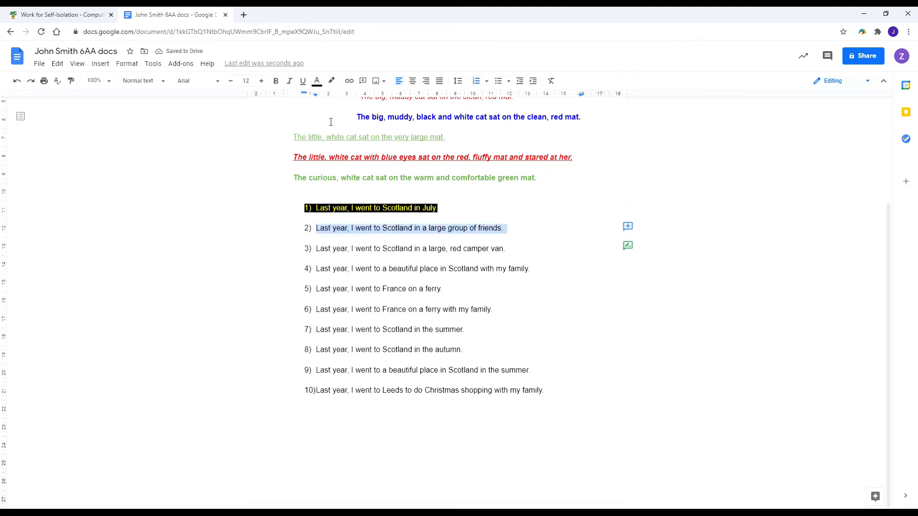
{"action": "left_click", "coordinate": [332, 82]}
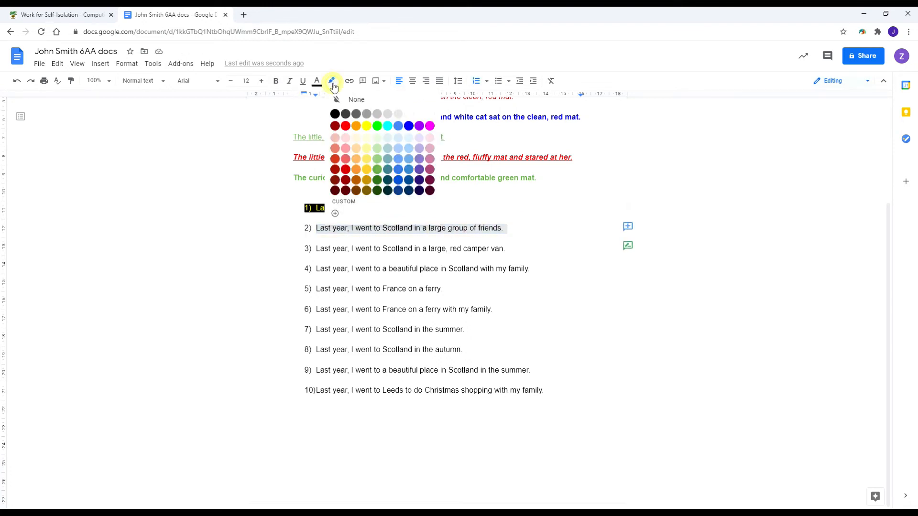
{"action": "left_click", "coordinate": [409, 126]}
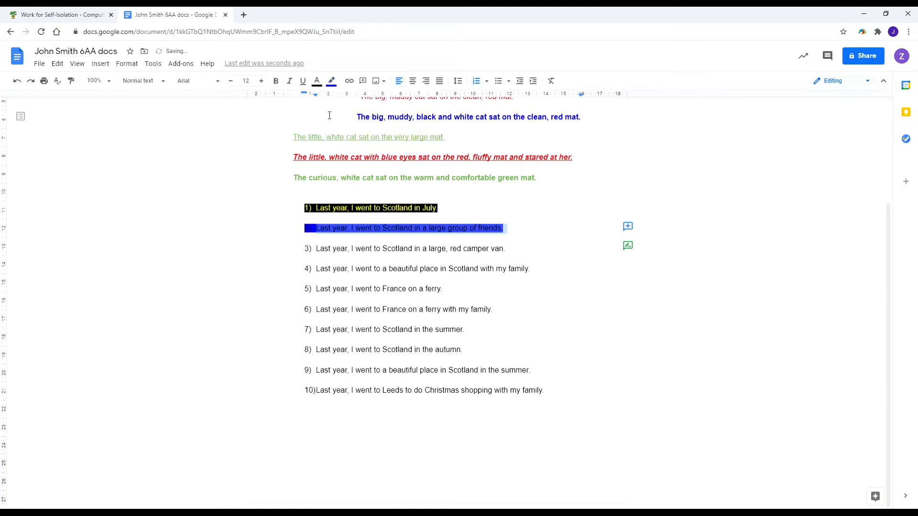
{"action": "left_click", "coordinate": [316, 82]}
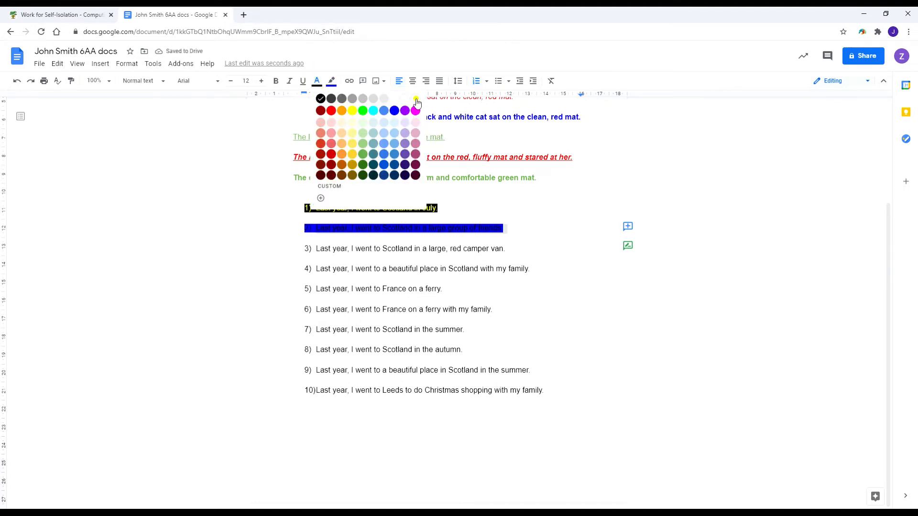
{"action": "left_click", "coordinate": [415, 99]}
Make list item 3 bold pale text on a dark green highlight.
{"action": "left_click_drag", "start_coordinate": [314, 250], "coordinate": [510, 249]}
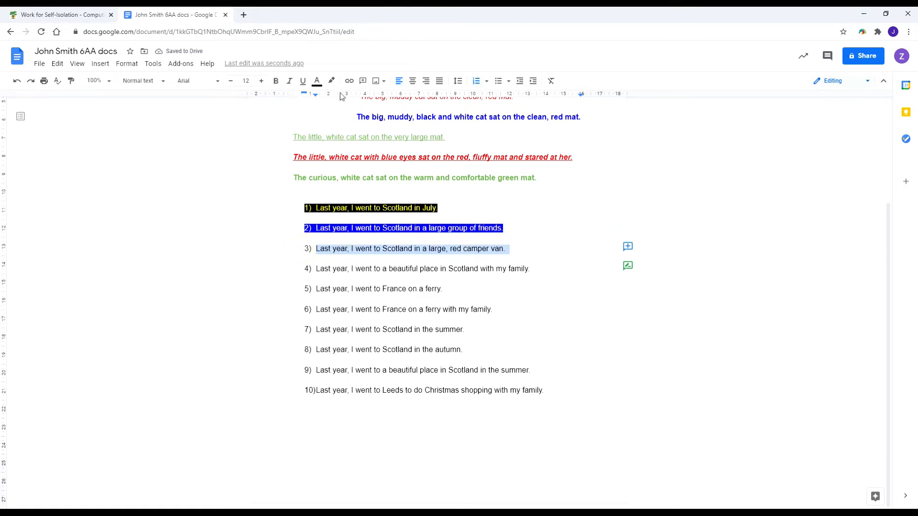
{"action": "left_click", "coordinate": [331, 81]}
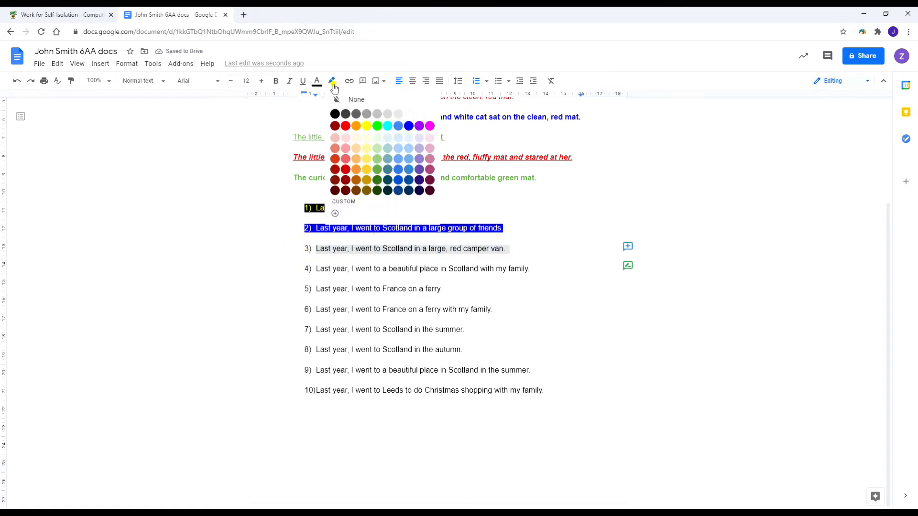
{"action": "left_click", "coordinate": [376, 181]}
{"action": "left_click", "coordinate": [318, 84]}
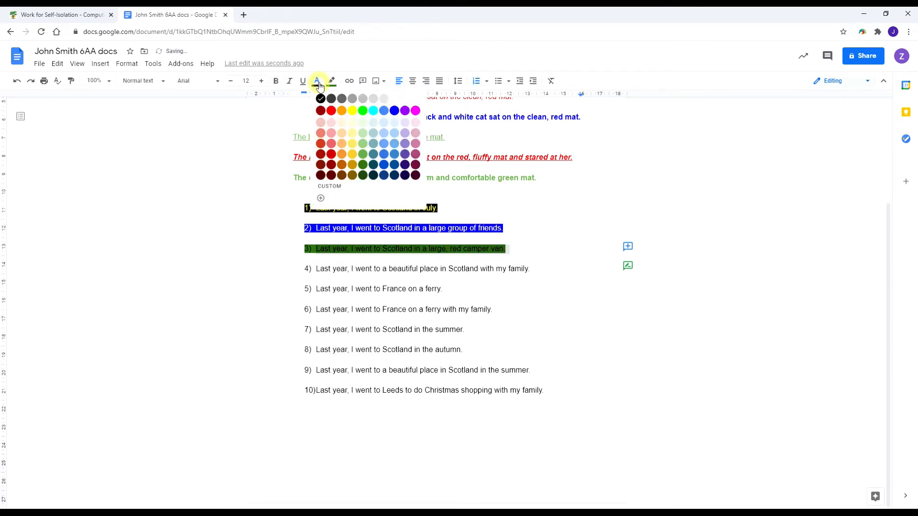
{"action": "left_click", "coordinate": [353, 123]}
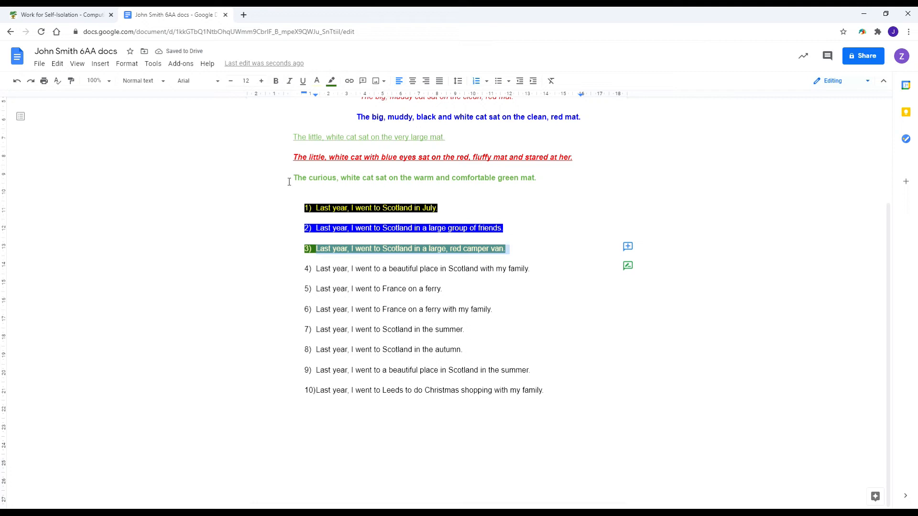
{"action": "left_click", "coordinate": [276, 82]}
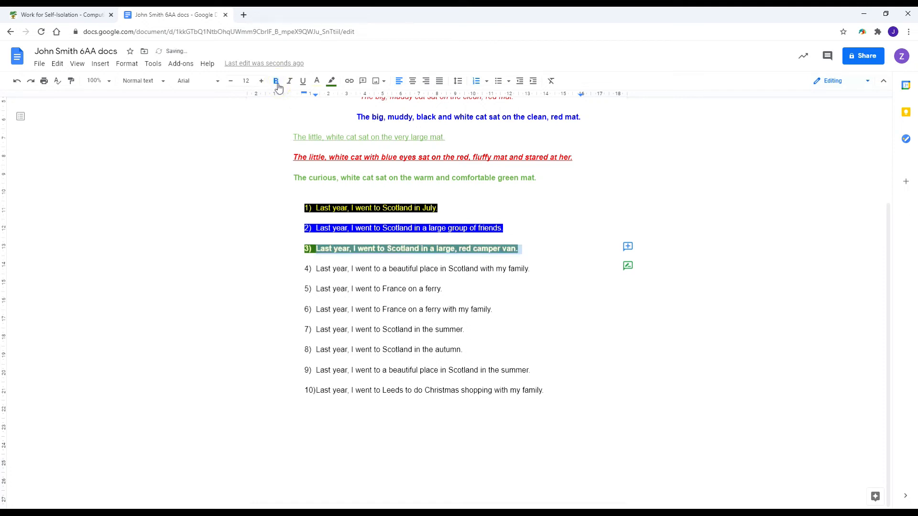
{"action": "left_click_drag", "start_coordinate": [296, 269], "coordinate": [536, 269]}
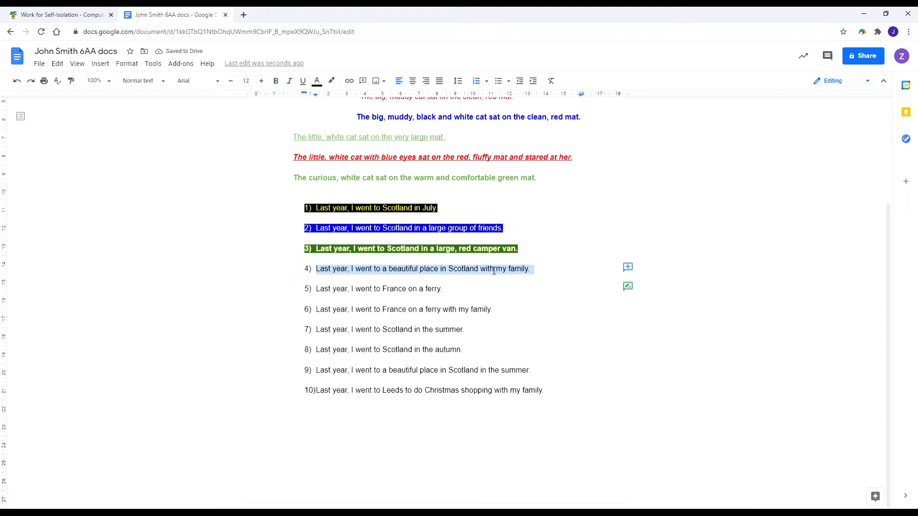
Give item 4 bold, italic, underlined yellow text on a purple highlight.
{"action": "left_click", "coordinate": [331, 81]}
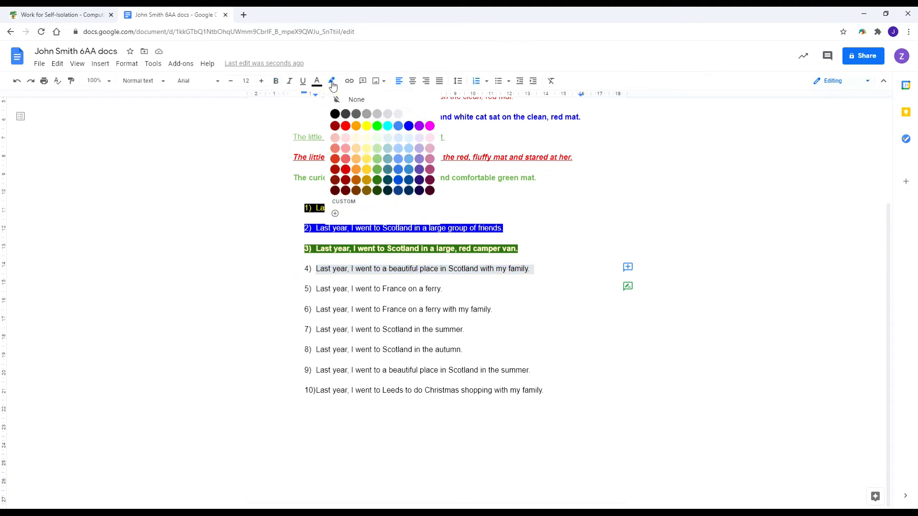
{"action": "left_click", "coordinate": [419, 125]}
{"action": "left_click", "coordinate": [317, 81]}
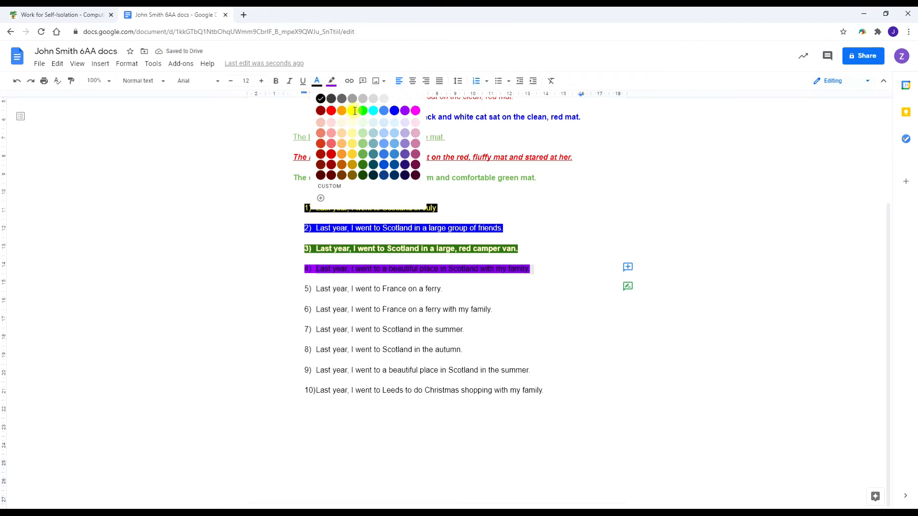
{"action": "left_click", "coordinate": [352, 110]}
{"action": "left_click", "coordinate": [303, 81]}
{"action": "left_click", "coordinate": [290, 81]}
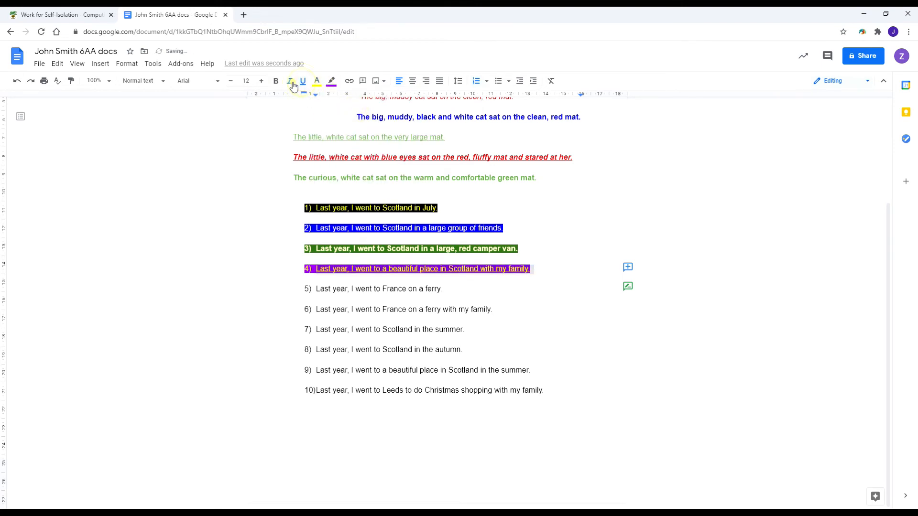
{"action": "left_click", "coordinate": [276, 81]}
Make item 5 bold, italic, underlined blue text on orange, right-aligned.
{"action": "left_click_drag", "start_coordinate": [301, 289], "coordinate": [444, 290]}
{"action": "left_click", "coordinate": [331, 80]}
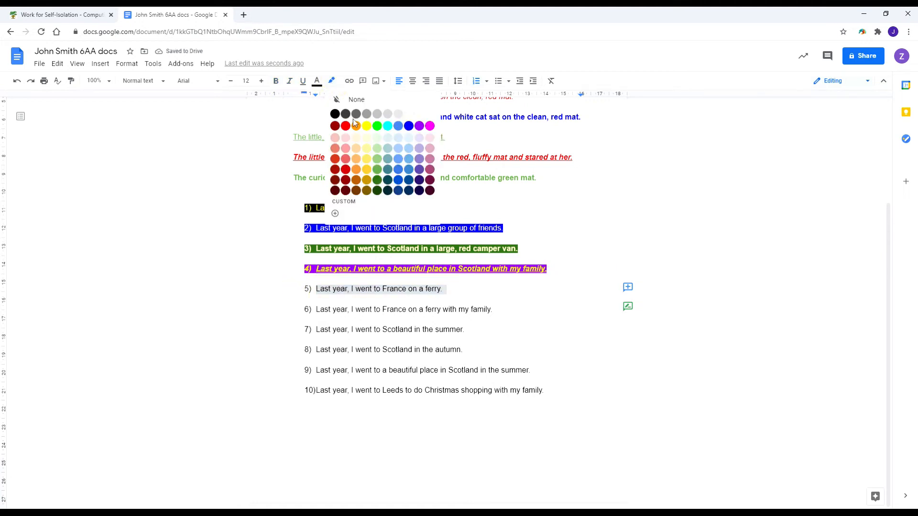
{"action": "left_click", "coordinate": [356, 126]}
{"action": "left_click", "coordinate": [316, 81]}
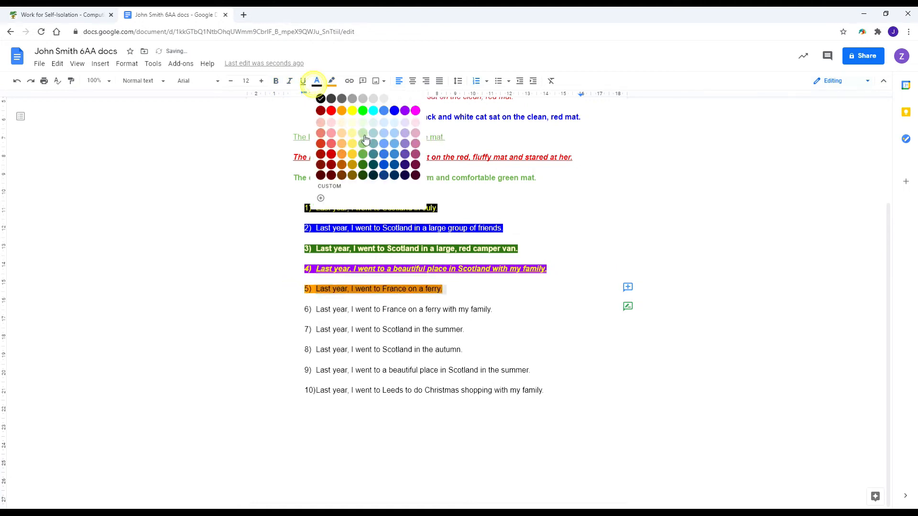
{"action": "left_click", "coordinate": [384, 112]}
{"action": "left_click", "coordinate": [302, 81]}
{"action": "left_click", "coordinate": [289, 81]}
{"action": "left_click", "coordinate": [276, 81]}
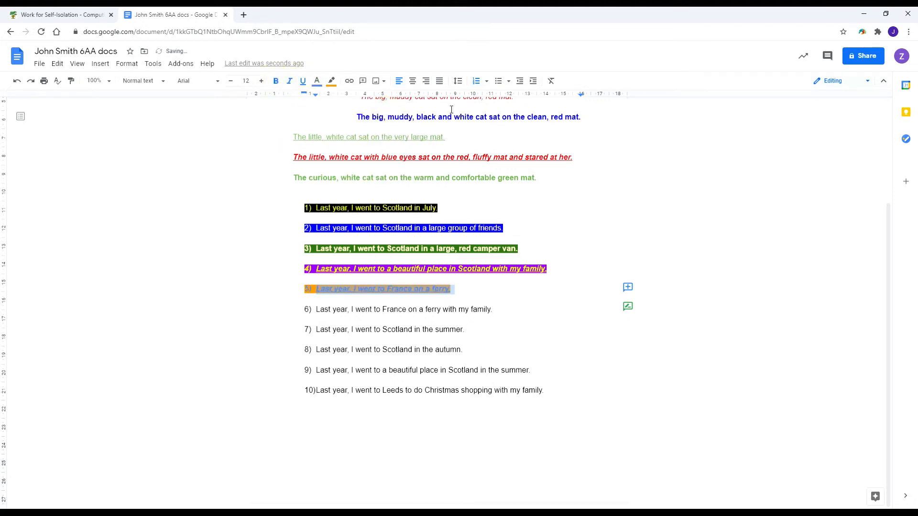
{"action": "left_click", "coordinate": [426, 80]}
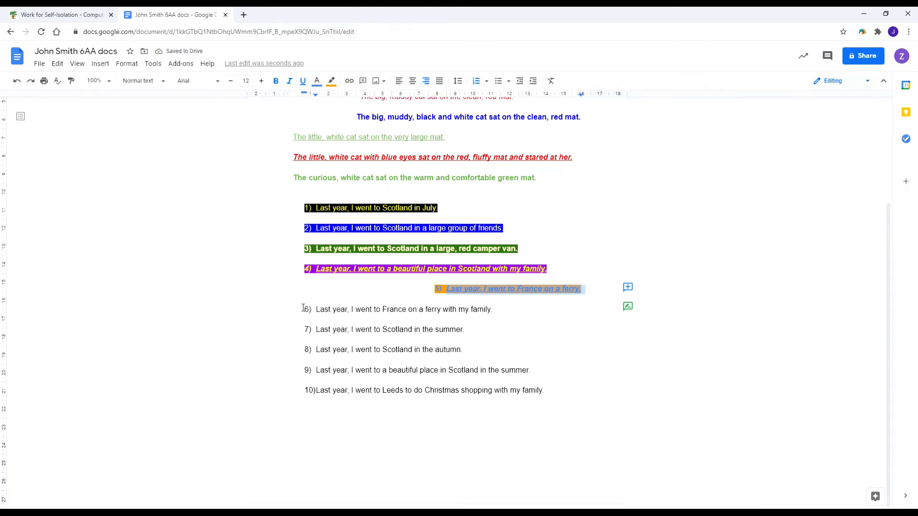
{"action": "left_click", "coordinate": [375, 299]}
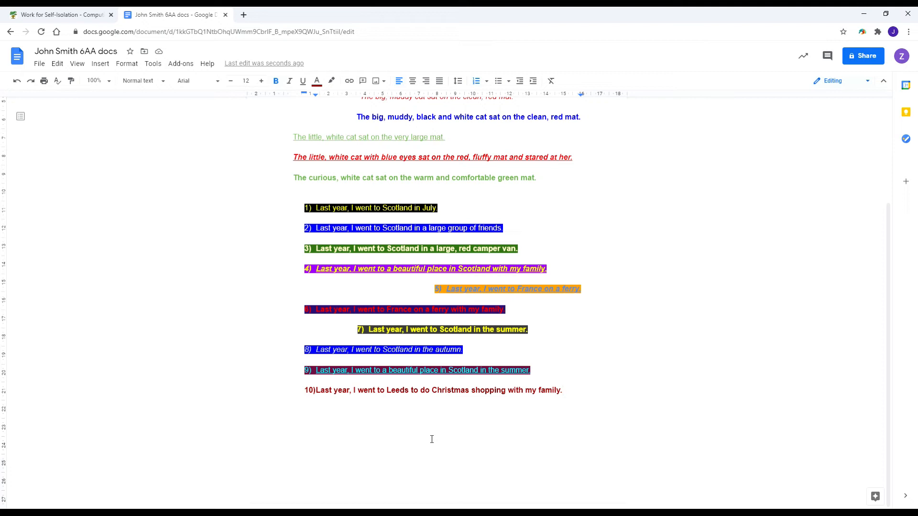
Add an unnumbered empty line after item 10 with black text colour.
{"action": "scroll", "coordinate": [389, 334], "scroll_direction": "up", "scroll_amount": 3}
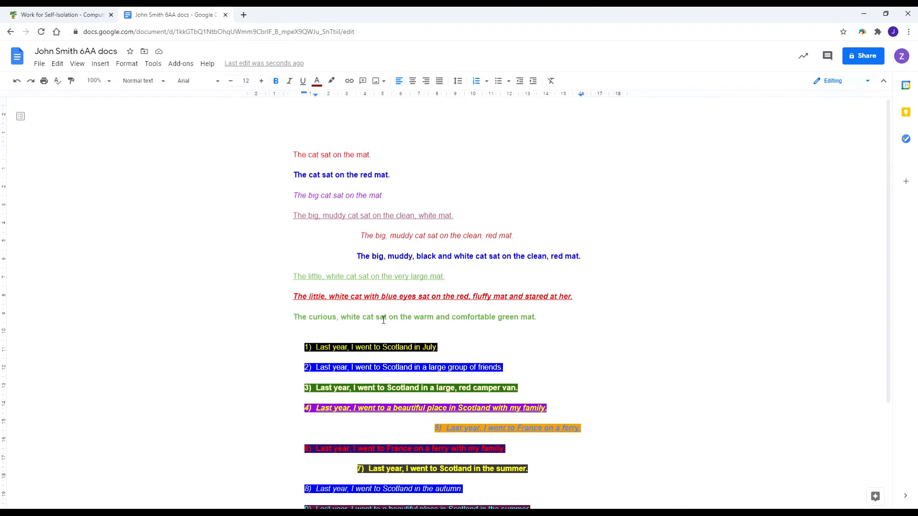
{"action": "scroll", "coordinate": [383, 322], "scroll_direction": "down", "scroll_amount": 3}
{"action": "key", "text": "Return"}
{"action": "key", "text": "BackSpace"}
{"action": "key", "text": "BackSpace"}
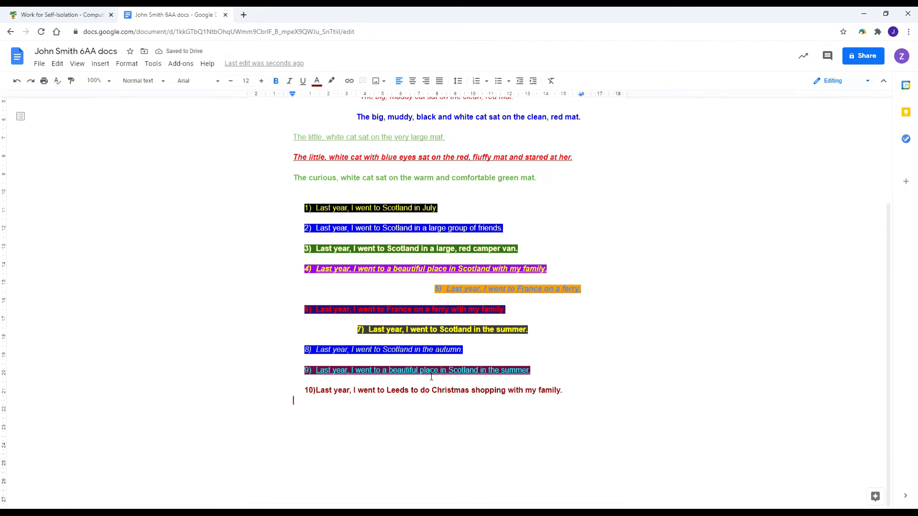
{"action": "key", "text": "ctrl+z"}
{"action": "key", "text": "ctrl+z"}
{"action": "left_click", "coordinate": [476, 84]}
{"action": "left_click", "coordinate": [317, 80]}
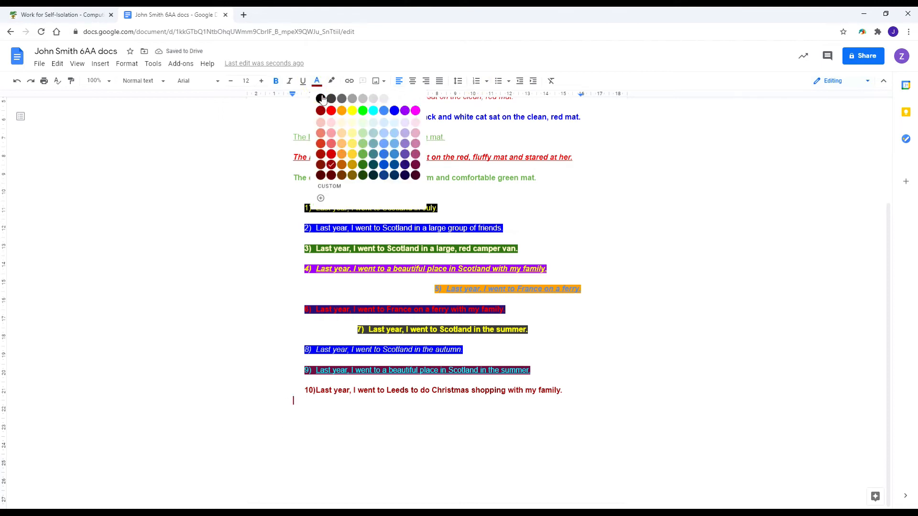
{"action": "left_click", "coordinate": [321, 99]}
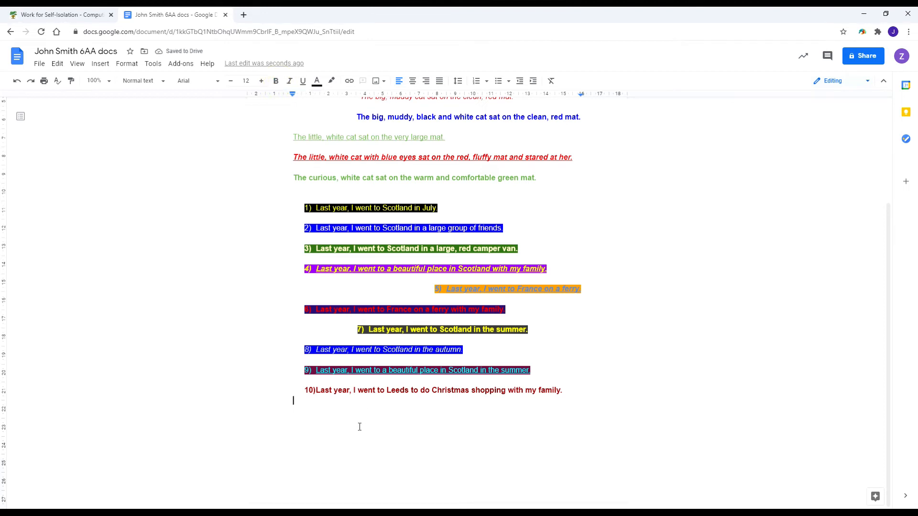
Start a new page after the list.
{"action": "key", "text": "Return"}
{"action": "key", "text": "Return"}
{"action": "scroll", "coordinate": [383, 371], "scroll_direction": "down", "scroll_amount": 3}
{"action": "scroll", "coordinate": [383, 370], "scroll_direction": "up", "scroll_amount": 5}
{"action": "scroll", "coordinate": [387, 353], "scroll_direction": "down", "scroll_amount": 3}
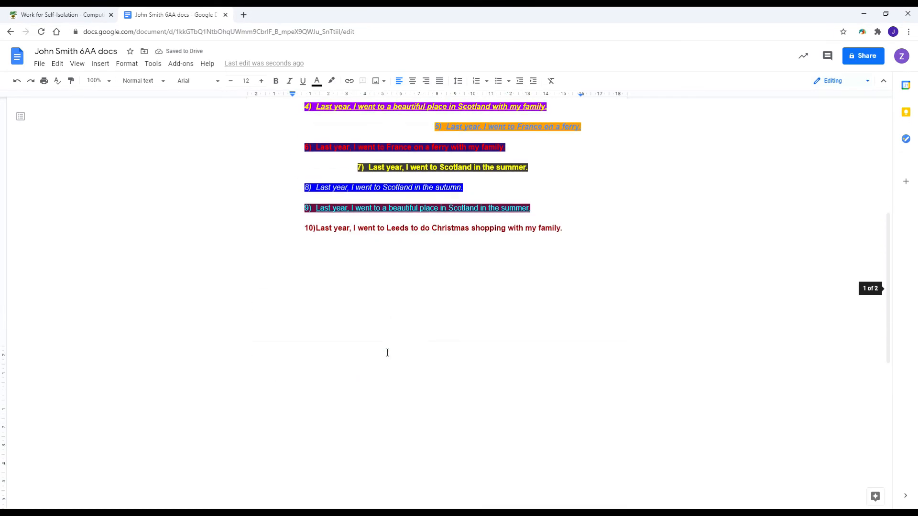
{"action": "scroll", "coordinate": [387, 353], "scroll_direction": "down", "scroll_amount": 1}
{"action": "scroll", "coordinate": [371, 360], "scroll_direction": "down", "scroll_amount": 2}
{"action": "scroll", "coordinate": [412, 373], "scroll_direction": "down", "scroll_amount": 1}
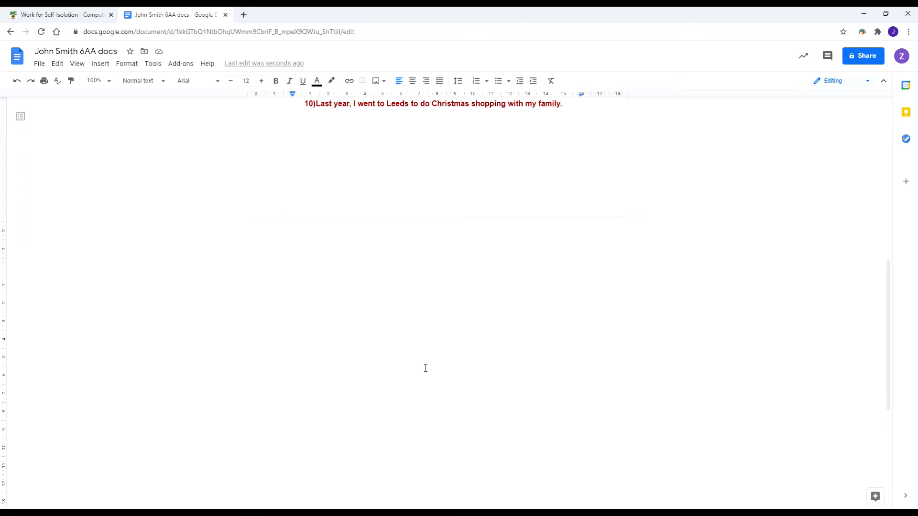
Type 'The quick brown fox jumped over the lazy dog.' on page two.
{"action": "type", "text": "The quick brown "}
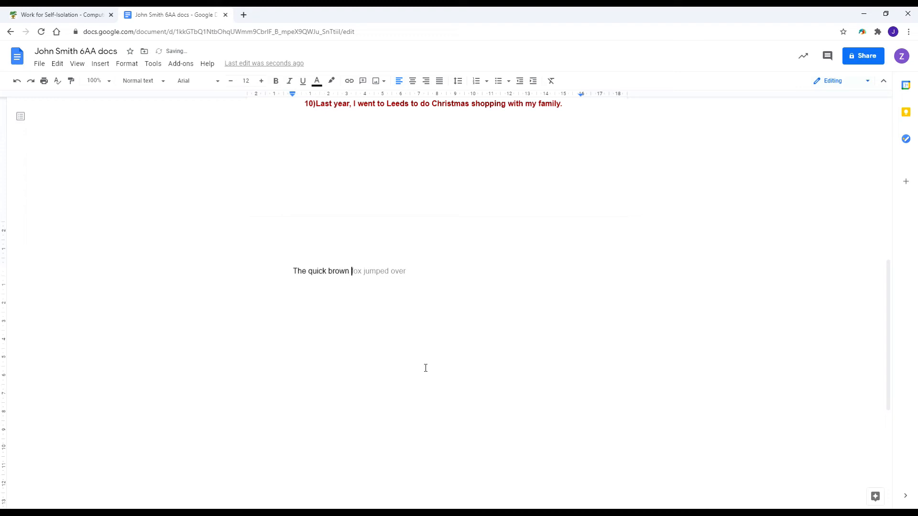
{"action": "type", "text": "fox jumped over the lazy"}
{"action": "type", "text": "dog."}
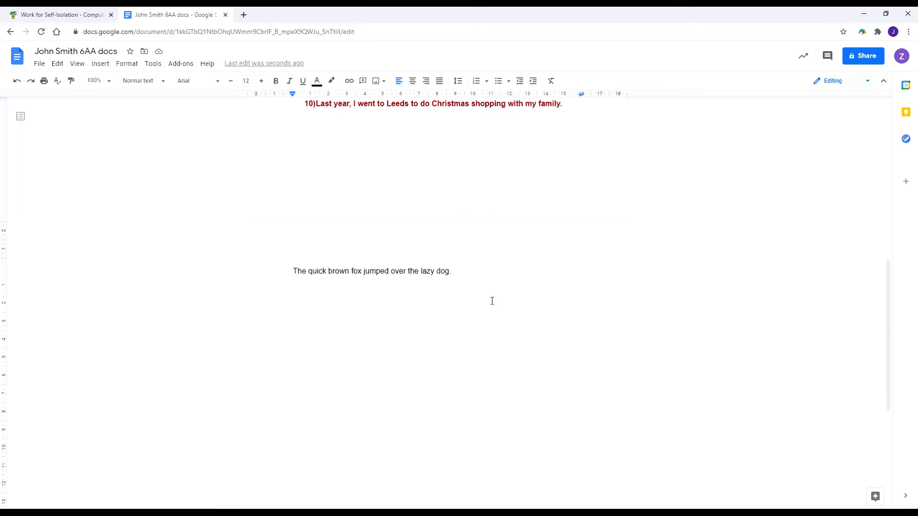
{"action": "left_click", "coordinate": [481, 294]}
Remove the fox sentence's highlight, add a comma after 'quick', and start a new line.
{"action": "left_click_drag", "start_coordinate": [280, 271], "coordinate": [461, 270]}
{"action": "left_click", "coordinate": [331, 81]}
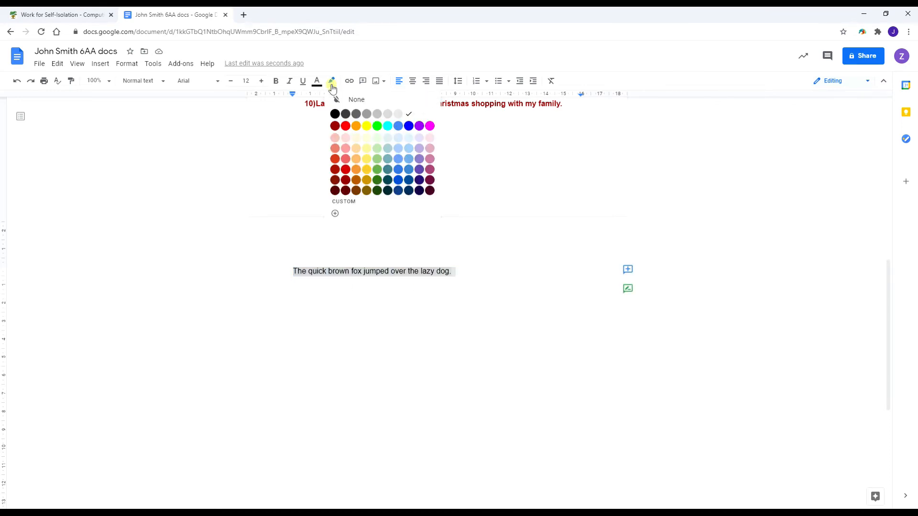
{"action": "left_click", "coordinate": [354, 100]}
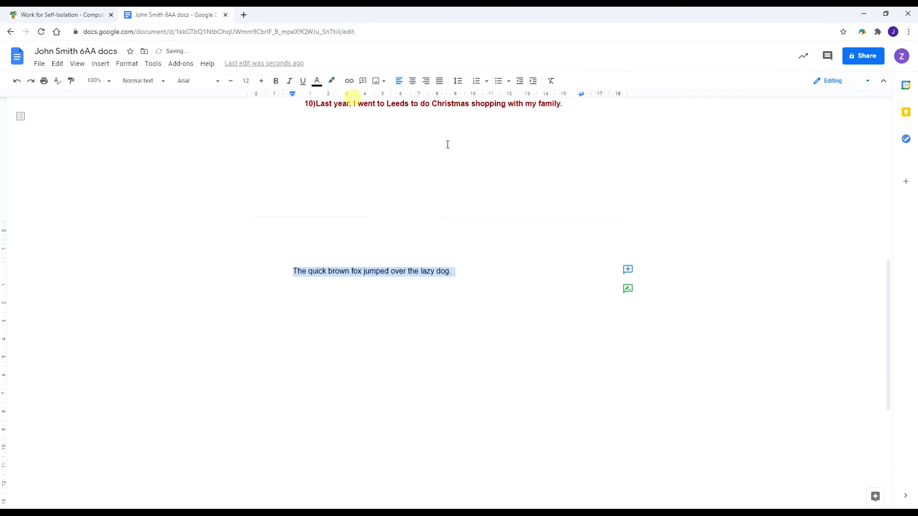
{"action": "left_click", "coordinate": [392, 299]}
{"action": "left_click", "coordinate": [327, 272]}
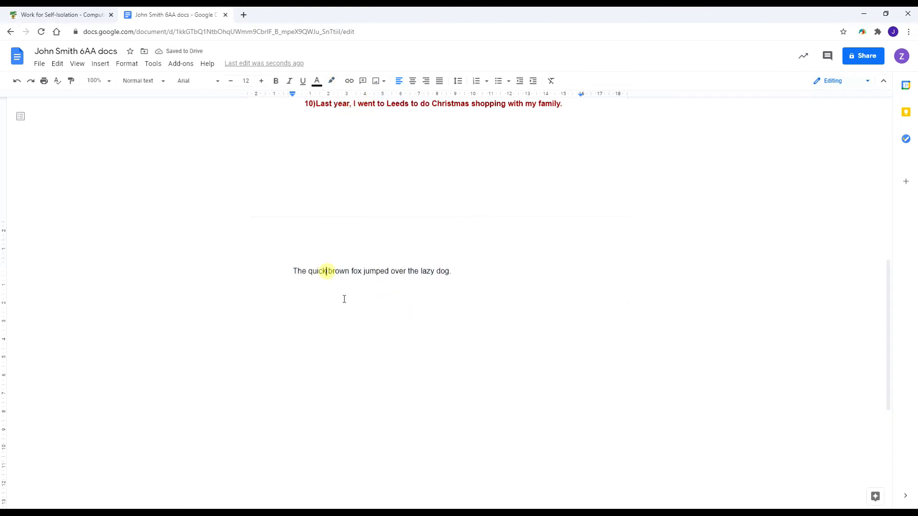
{"action": "type", "text": ","}
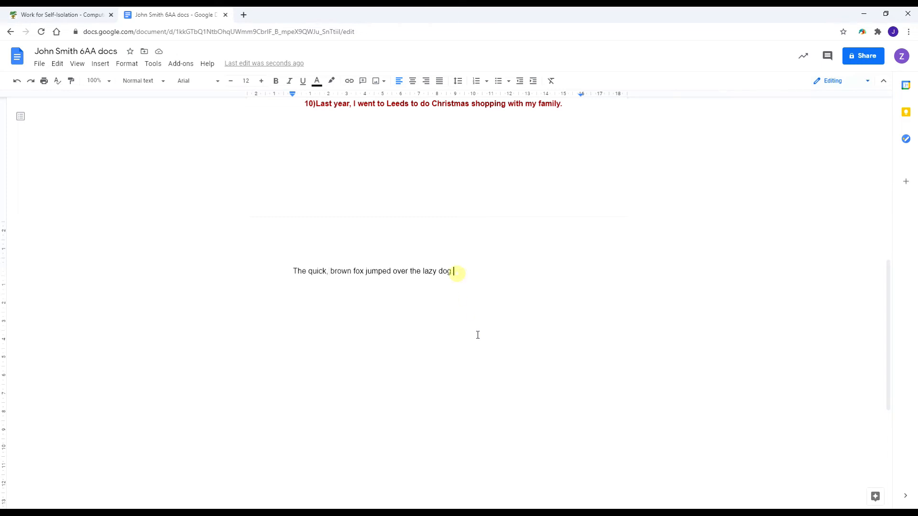
{"action": "key", "text": "Return"}
{"action": "scroll", "coordinate": [470, 336], "scroll_direction": "up", "scroll_amount": 9}
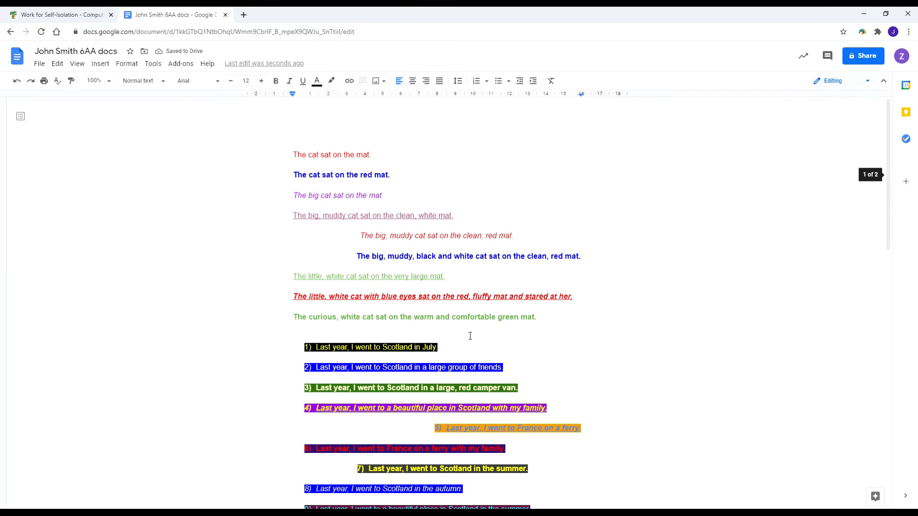
Type 'The slow, brown fox jumped over the lazy dog.' and start a new line.
{"action": "scroll", "coordinate": [419, 290], "scroll_direction": "down", "scroll_amount": 10}
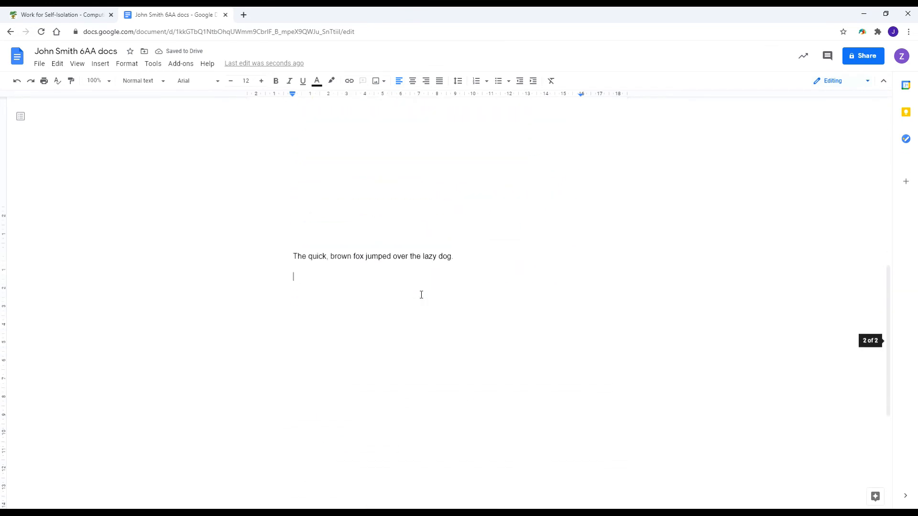
{"action": "scroll", "coordinate": [446, 282], "scroll_direction": "up", "scroll_amount": 2}
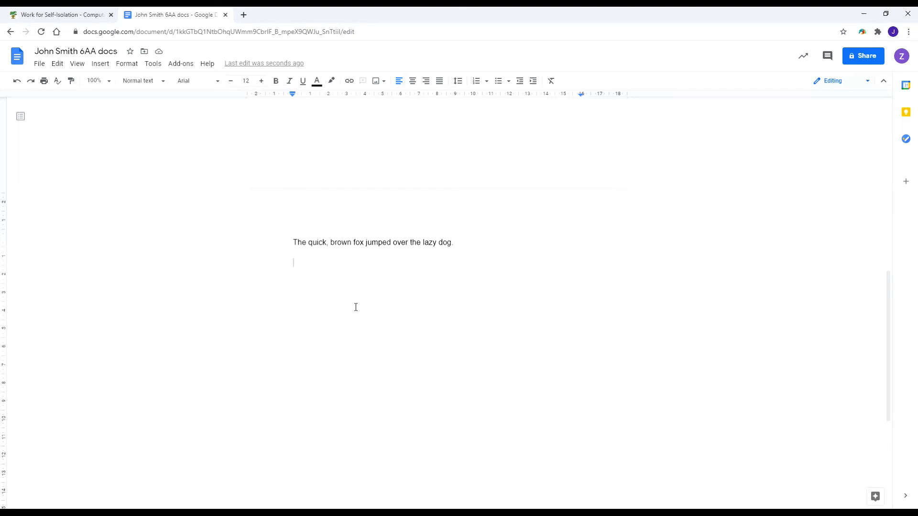
{"action": "type", "text": "The slow, brown fox jum"}
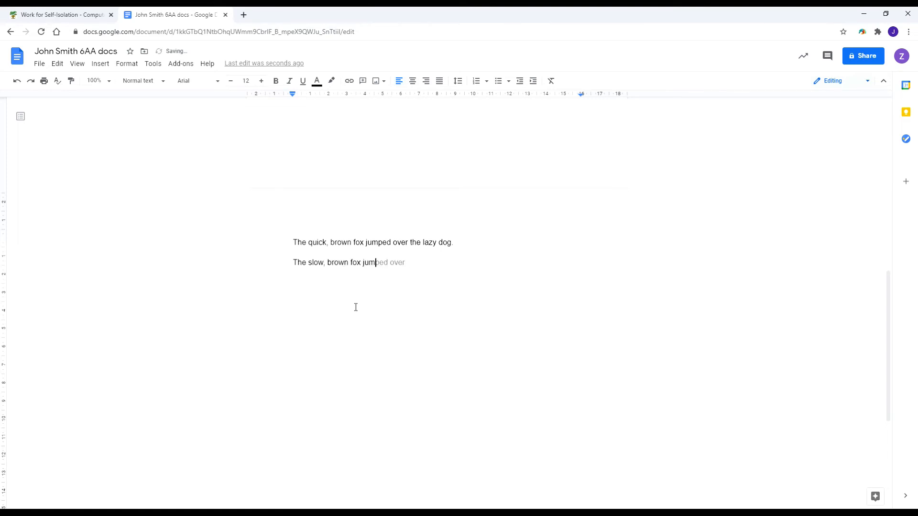
{"action": "type", "text": "ped over the lazy dog."}
{"action": "key", "text": "Return"}
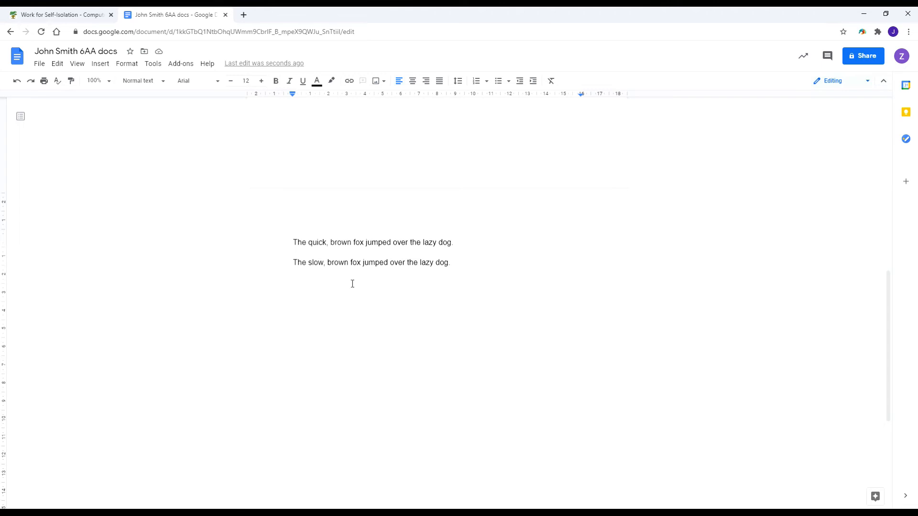
Copy the quick-fox sentence and add an empty line below the slow-fox sentence.
{"action": "left_click_drag", "start_coordinate": [293, 242], "coordinate": [461, 241]}
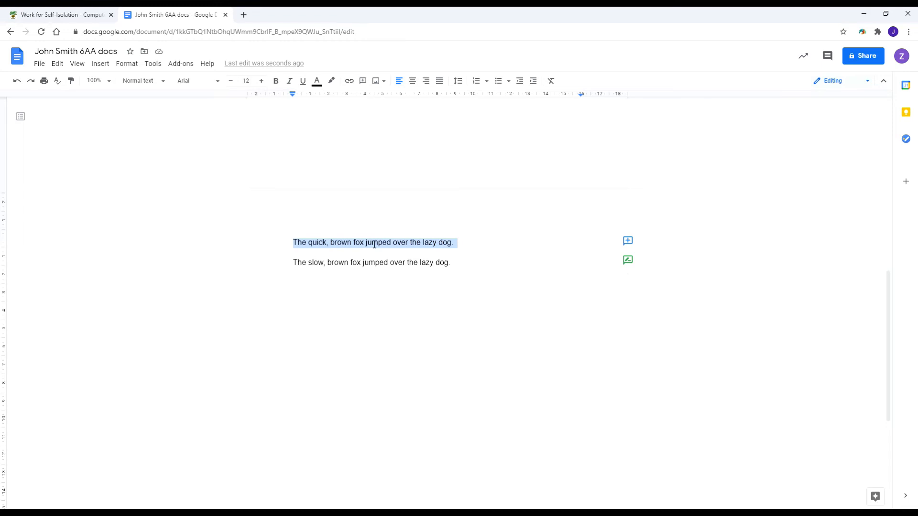
{"action": "left_click", "coordinate": [57, 65]}
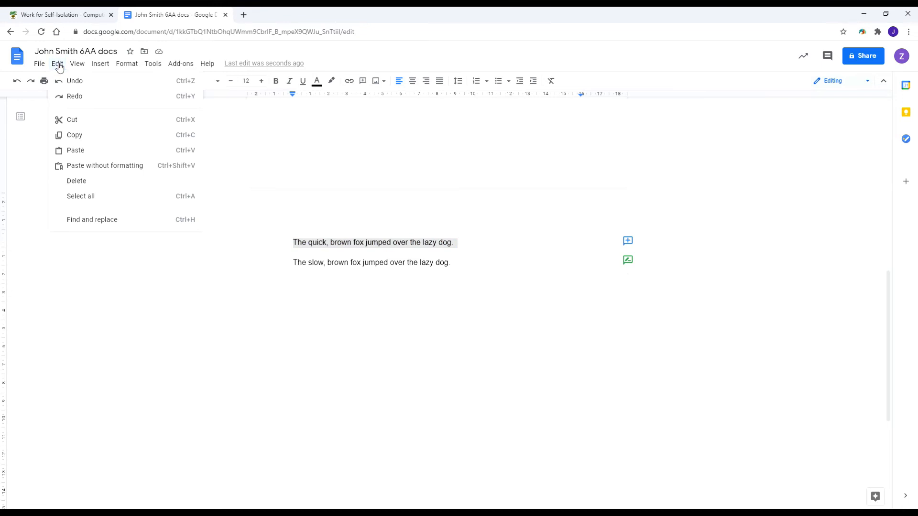
{"action": "left_click", "coordinate": [82, 139]}
{"action": "left_click", "coordinate": [312, 276]}
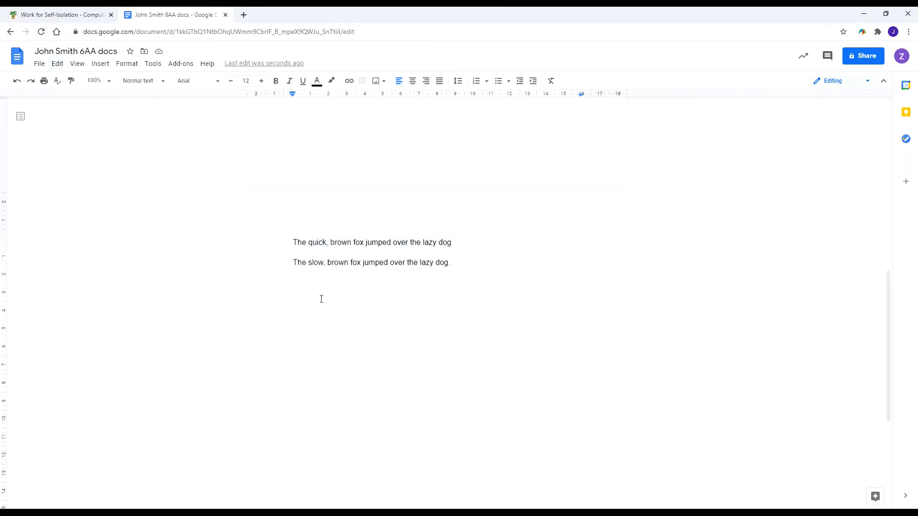
{"action": "key", "text": "Return"}
Paste copies of the quick-fox sentence until the page holds ten lines.
{"action": "left_click", "coordinate": [57, 66]}
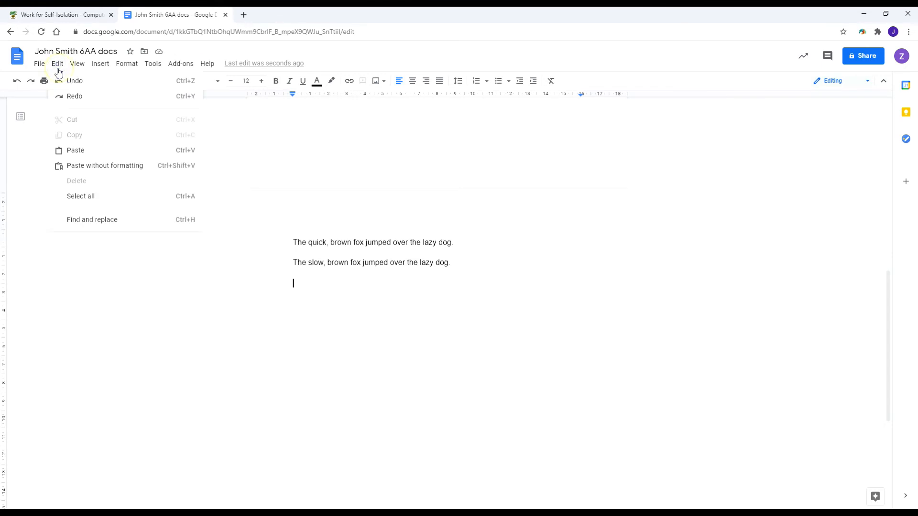
{"action": "left_click", "coordinate": [76, 152]}
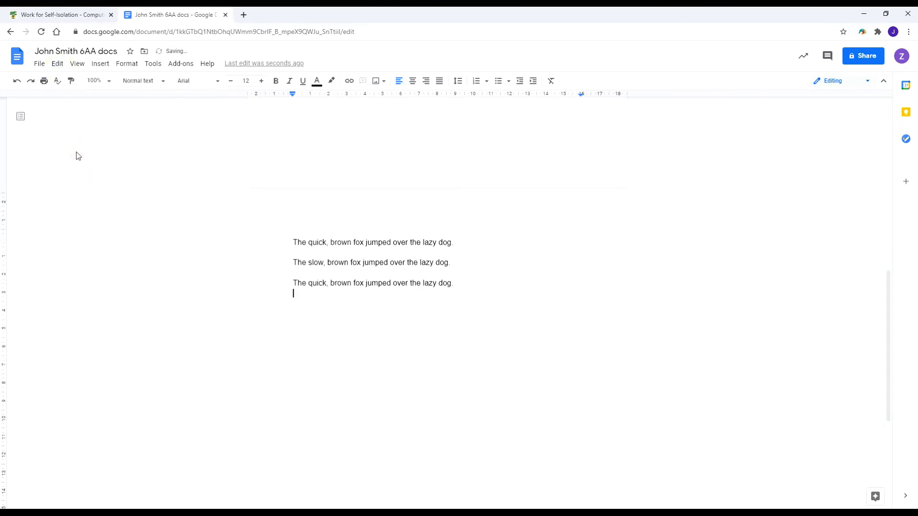
{"action": "left_click", "coordinate": [57, 65]}
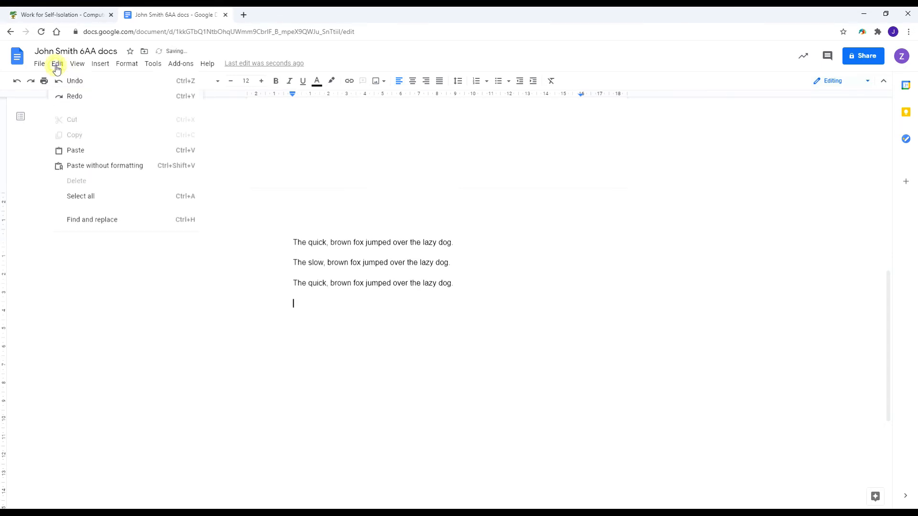
{"action": "left_click", "coordinate": [75, 151]}
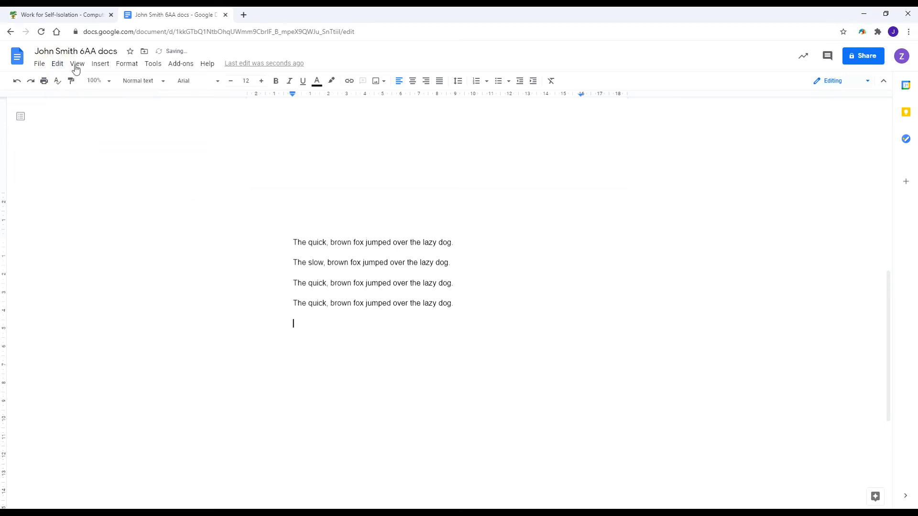
{"action": "left_click", "coordinate": [56, 65]}
{"action": "left_click", "coordinate": [81, 151]}
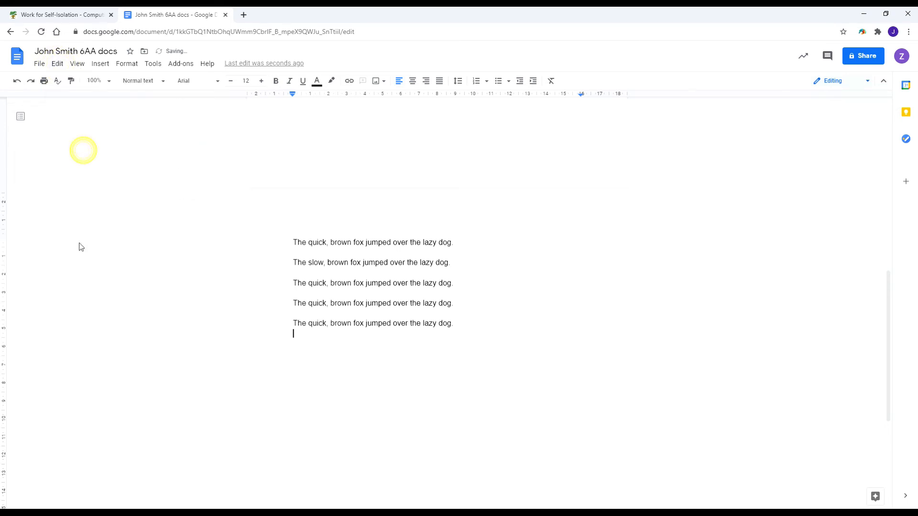
{"action": "left_click", "coordinate": [57, 65]}
{"action": "left_click", "coordinate": [82, 150]}
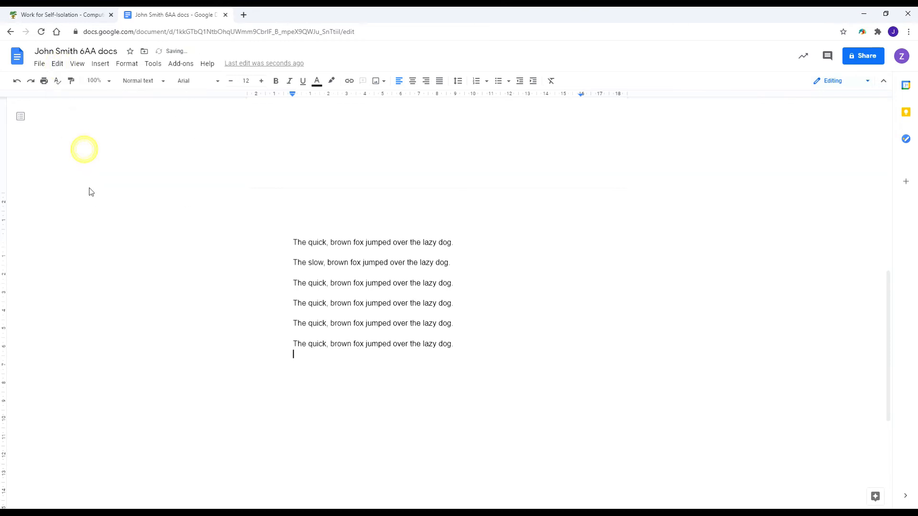
{"action": "key", "text": "ctrl+v"}
{"action": "key", "text": "ctrl+v"}
{"action": "key", "text": "ctrl+v"}
{"action": "key", "text": "ctrl+v"}
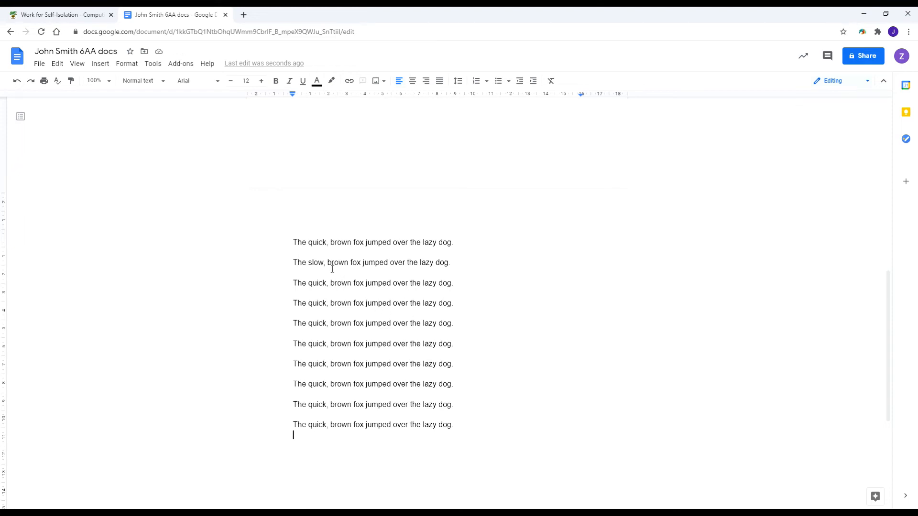
Replace 'quick' with 'old' in line three.
{"action": "scroll", "coordinate": [332, 269], "scroll_direction": "down", "scroll_amount": 1}
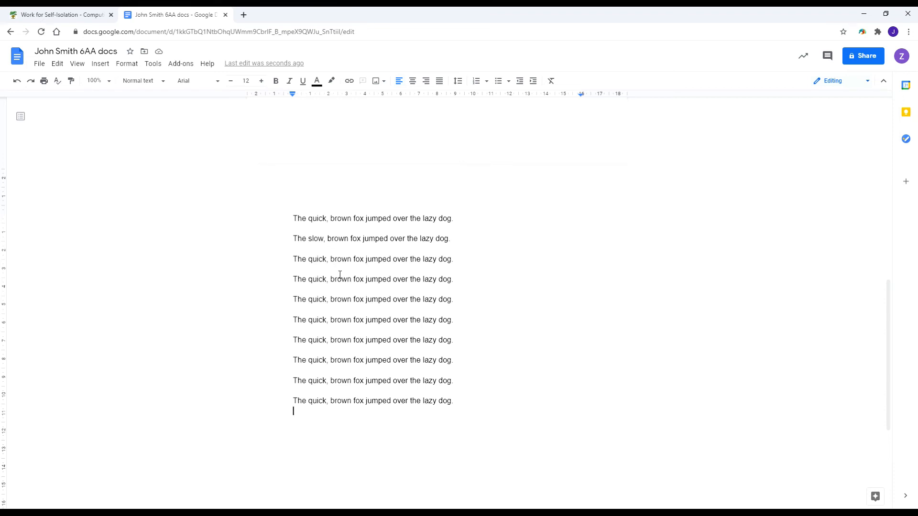
{"action": "left_click", "coordinate": [310, 261]}
{"action": "key", "text": "Delete"}
{"action": "key", "text": "Delete"}
{"action": "key", "text": "Delete"}
{"action": "key", "text": "Delete"}
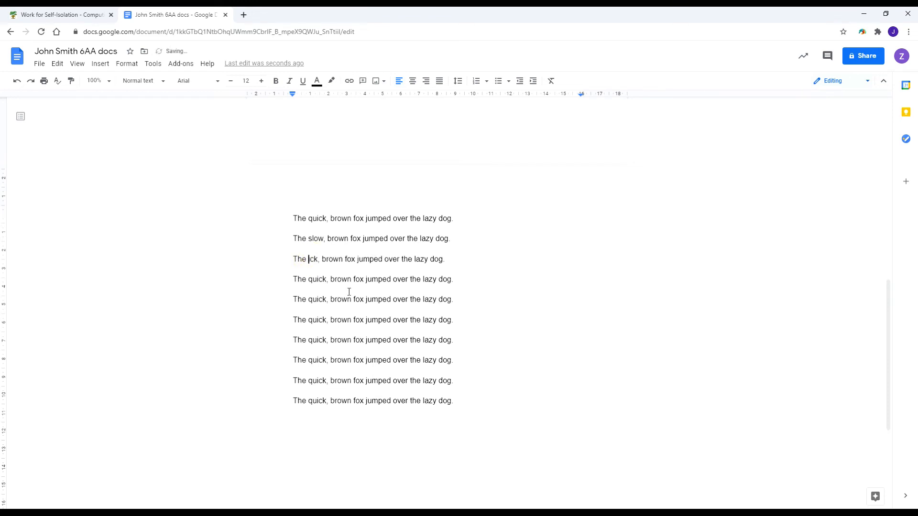
{"action": "key", "text": "Delete"}
{"action": "key", "text": "Delete"}
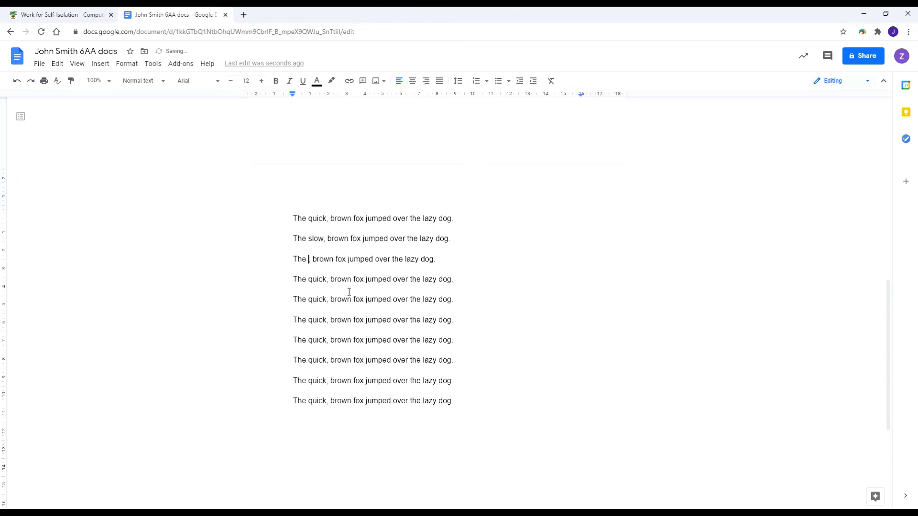
{"action": "type", "text": "old,"}
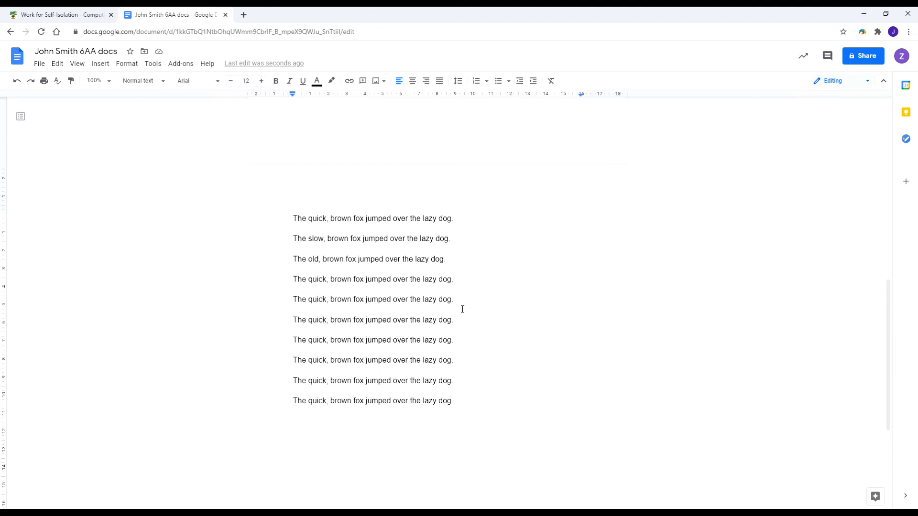
Change line four's dog to 'big' and make line five 'The lazy, brown fox… the very quick dog.'.
{"action": "double_click", "coordinate": [430, 280]}
{"action": "type", "text": "big"}
{"action": "double_click", "coordinate": [317, 299]}
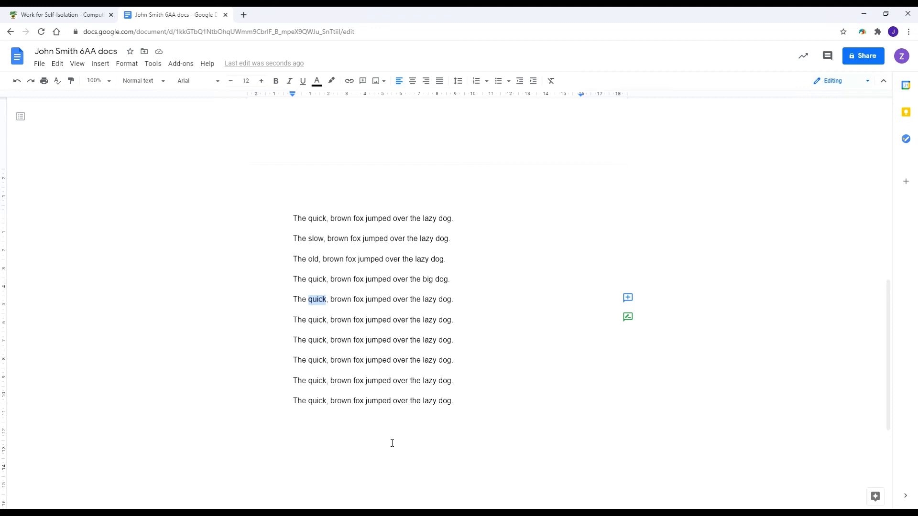
{"action": "type", "text": "lazy"}
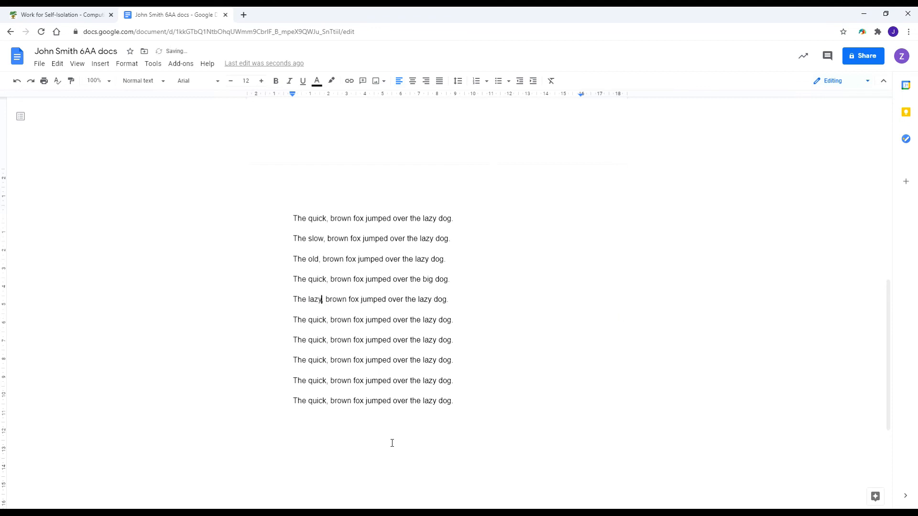
{"action": "double_click", "coordinate": [427, 300]}
{"action": "type", "text": "very quick"}
Replace 'fox' with 'badger' in line five.
{"action": "left_click_drag", "start_coordinate": [295, 219], "coordinate": [457, 218]}
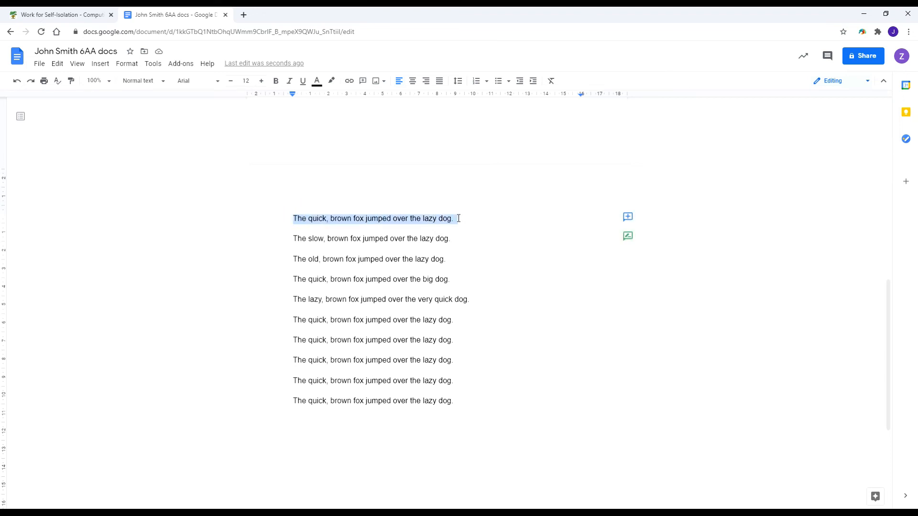
{"action": "left_click", "coordinate": [58, 63]}
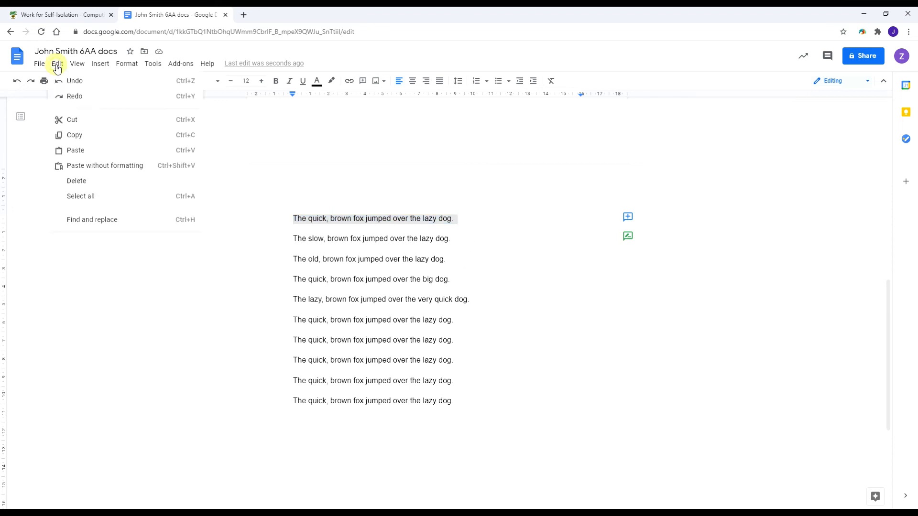
{"action": "left_click", "coordinate": [484, 234]}
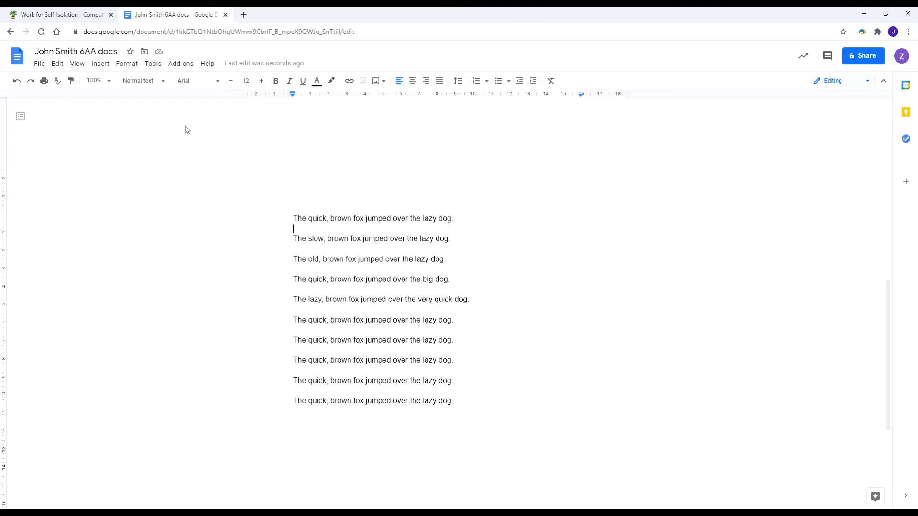
{"action": "left_click", "coordinate": [54, 65]}
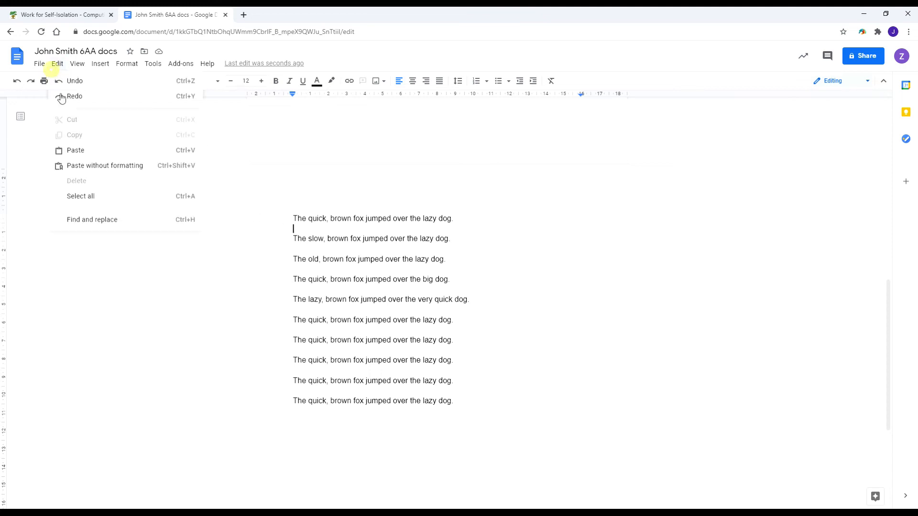
{"action": "left_click", "coordinate": [496, 227]}
{"action": "double_click", "coordinate": [317, 319]}
{"action": "left_click", "coordinate": [353, 436]}
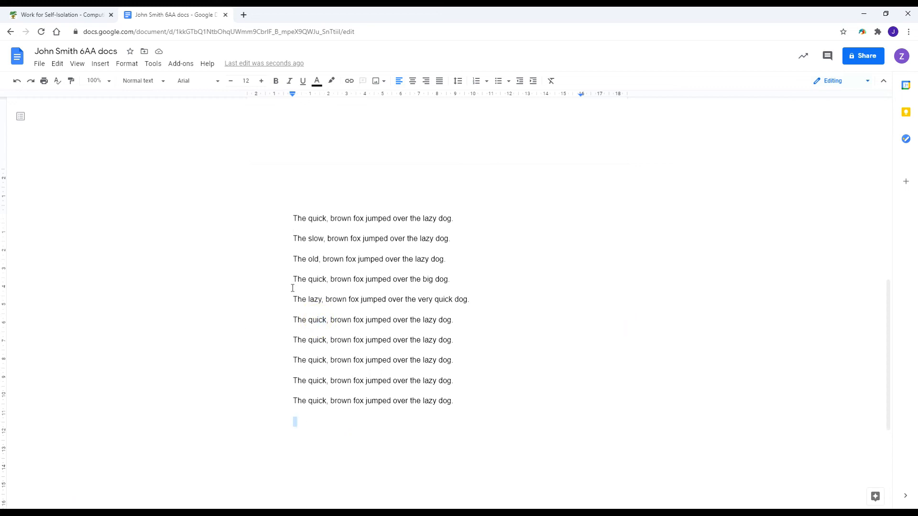
{"action": "double_click", "coordinate": [353, 299]}
{"action": "type", "text": "badger"}
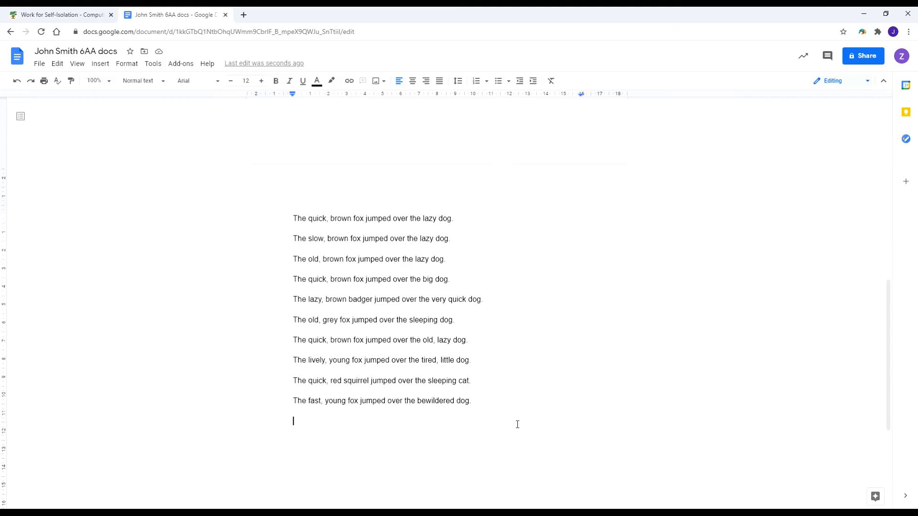
{"action": "scroll", "coordinate": [508, 310], "scroll_direction": "up", "scroll_amount": 1}
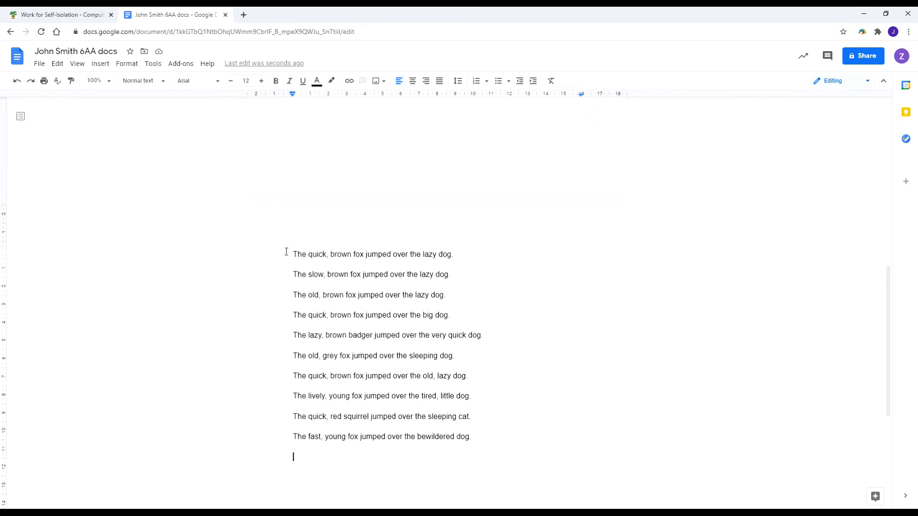
Turn the ten fox sentences into a list using the first, round-bullet style.
{"action": "left_click_drag", "start_coordinate": [277, 251], "coordinate": [532, 444]}
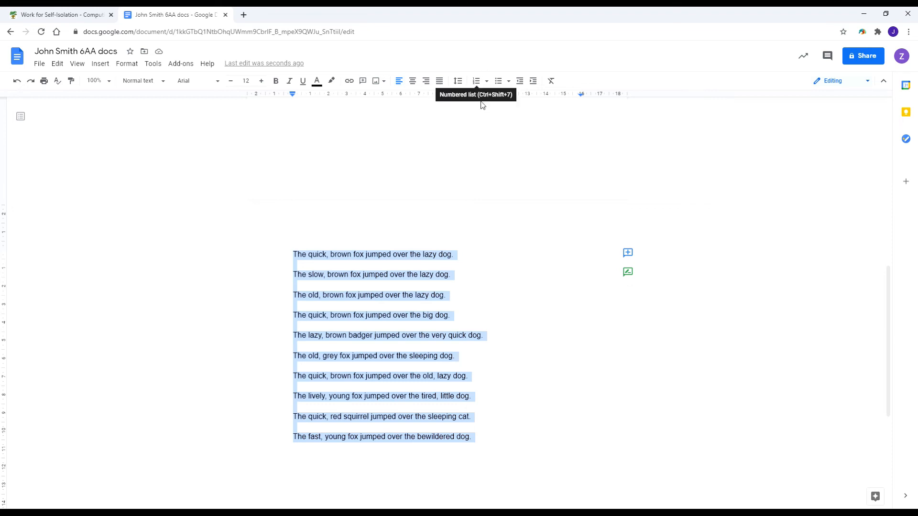
{"action": "left_click", "coordinate": [509, 82]}
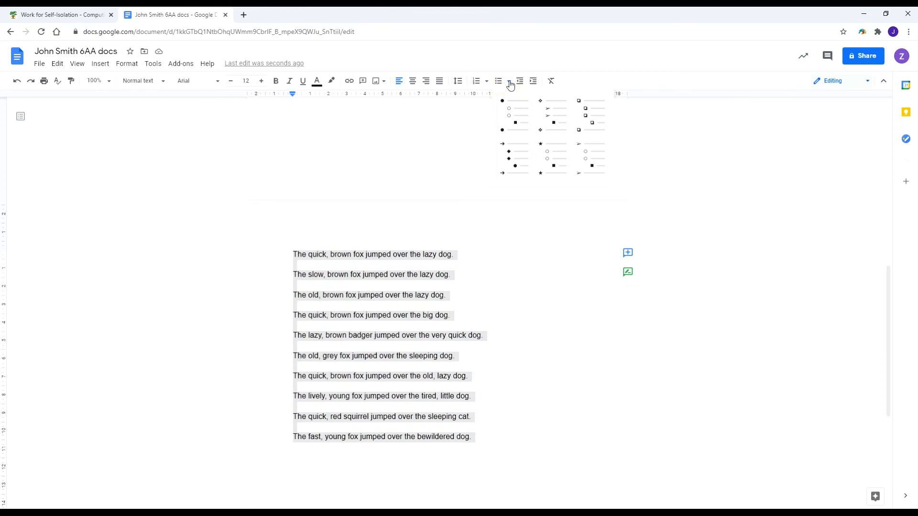
{"action": "left_click", "coordinate": [520, 116]}
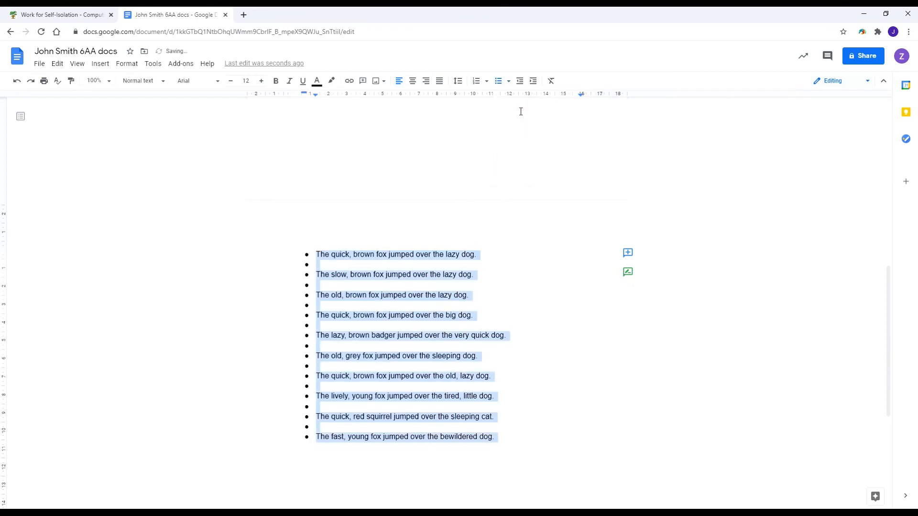
Remove the bullets from the nine empty lines between the sentences.
{"action": "left_click", "coordinate": [335, 265]}
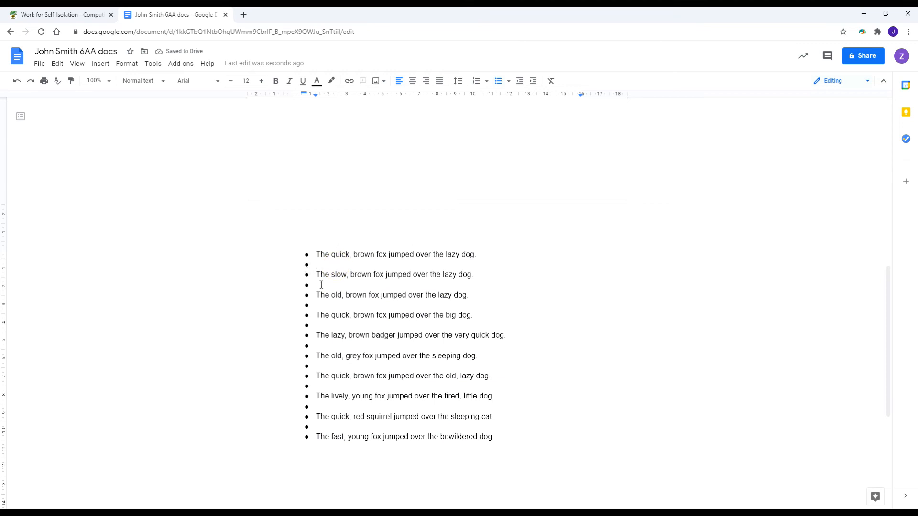
{"action": "key", "text": "BackSpace"}
{"action": "left_click", "coordinate": [321, 287]}
{"action": "key", "text": "BackSpace"}
{"action": "left_click", "coordinate": [319, 305]}
{"action": "key", "text": "BackSpace"}
{"action": "left_click", "coordinate": [317, 326]}
{"action": "key", "text": "BackSpace"}
{"action": "left_click", "coordinate": [322, 347]}
{"action": "key", "text": "BackSpace"}
{"action": "left_click", "coordinate": [320, 367]}
{"action": "key", "text": "BackSpace"}
{"action": "left_click", "coordinate": [323, 387]}
{"action": "key", "text": "BackSpace"}
{"action": "left_click", "coordinate": [322, 407]}
{"action": "key", "text": "BackSpace"}
{"action": "left_click", "coordinate": [320, 427]}
{"action": "key", "text": "BackSpace"}
{"action": "left_click", "coordinate": [328, 454]}
Make the first sentence bold, the second italic and the third underlined.
{"action": "left_click_drag", "start_coordinate": [267, 254], "coordinate": [495, 249]}
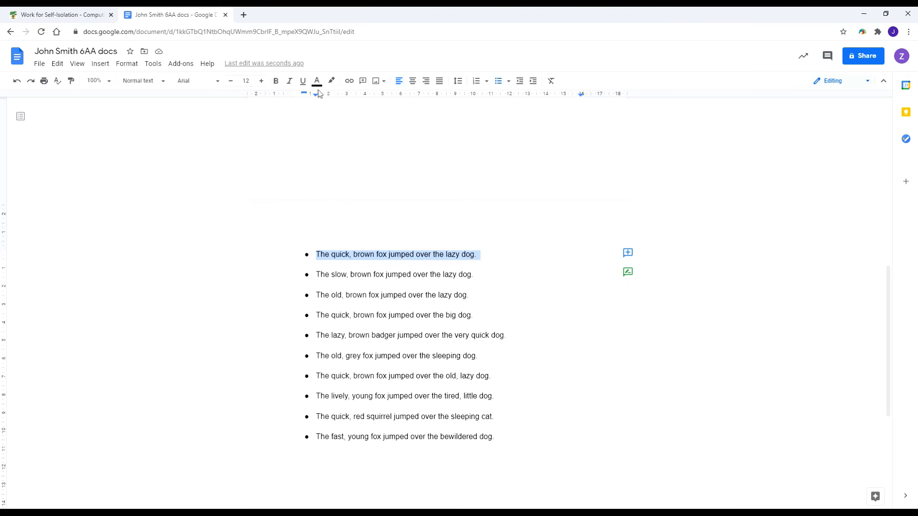
{"action": "left_click", "coordinate": [276, 81]}
{"action": "left_click_drag", "start_coordinate": [288, 274], "coordinate": [476, 275]}
{"action": "left_click", "coordinate": [289, 80]}
{"action": "left_click", "coordinate": [317, 295]}
{"action": "triple_click", "coordinate": [488, 295]}
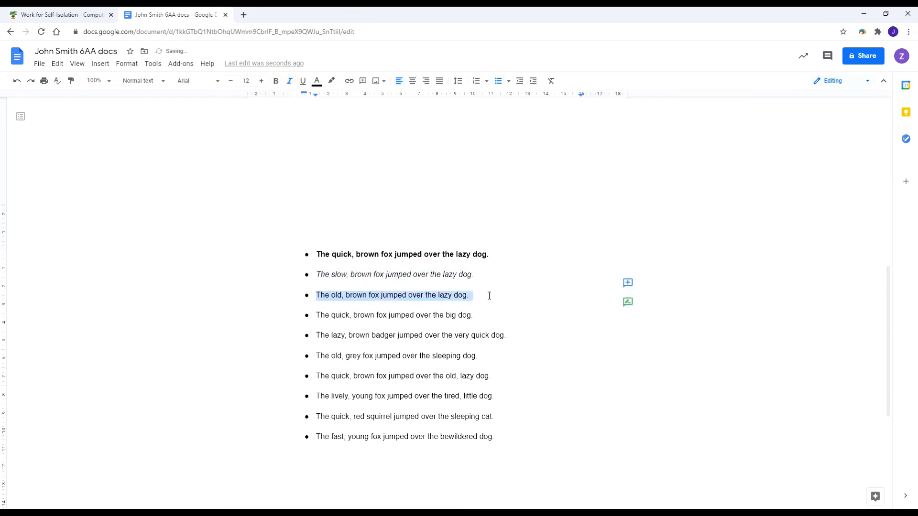
{"action": "left_click", "coordinate": [303, 81]}
Make the fourth sentence bold italic and the fifth italic and underlined.
{"action": "left_click_drag", "start_coordinate": [302, 315], "coordinate": [477, 315]}
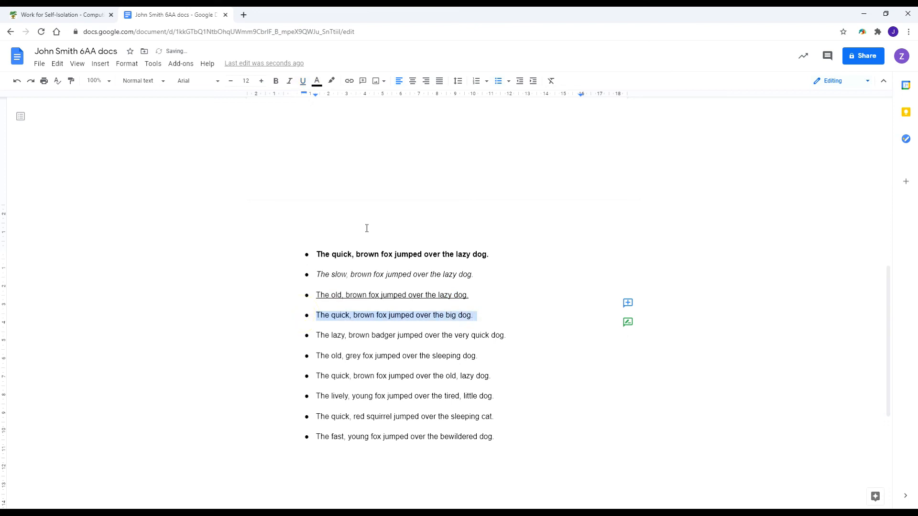
{"action": "left_click", "coordinate": [276, 85]}
{"action": "left_click", "coordinate": [289, 84]}
{"action": "left_click_drag", "start_coordinate": [301, 334], "coordinate": [513, 339]}
{"action": "left_click", "coordinate": [289, 81]}
{"action": "left_click", "coordinate": [302, 82]}
Make sentences six to nine, grey fox through red squirrel, bold italic.
{"action": "triple_click", "coordinate": [302, 358]}
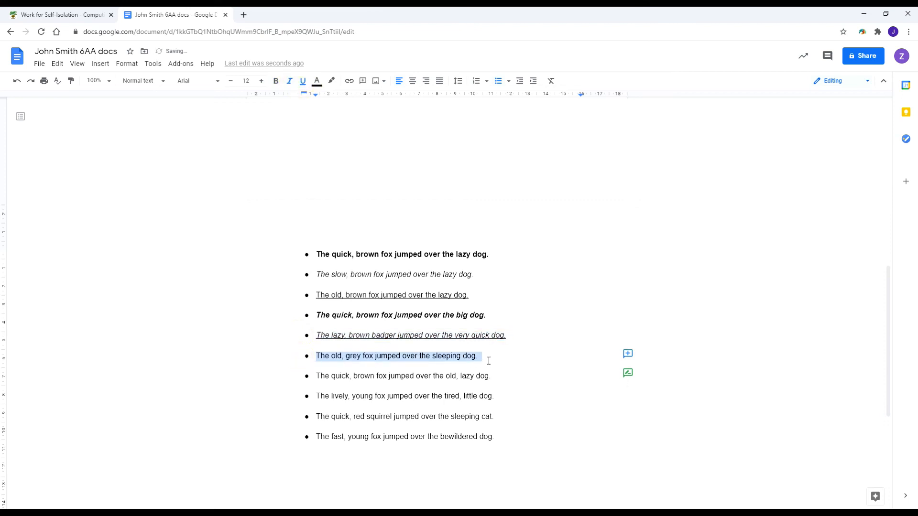
{"action": "left_click", "coordinate": [276, 81]}
{"action": "left_click", "coordinate": [289, 81]}
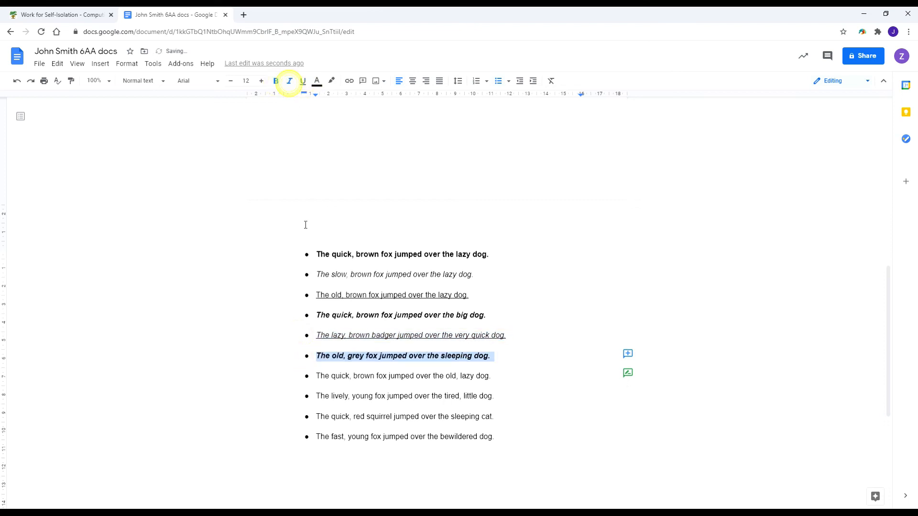
{"action": "left_click", "coordinate": [298, 377]}
{"action": "triple_click", "coordinate": [330, 381]}
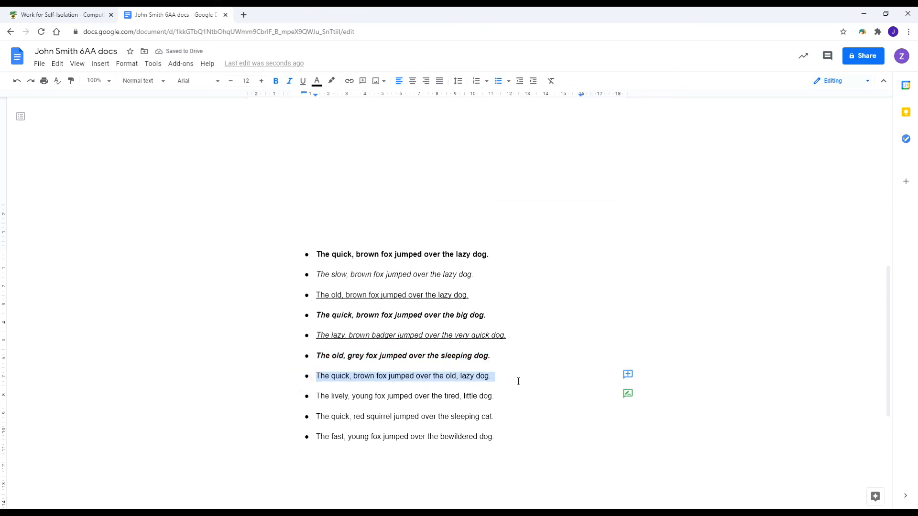
{"action": "left_click", "coordinate": [290, 81]}
{"action": "left_click", "coordinate": [276, 82]}
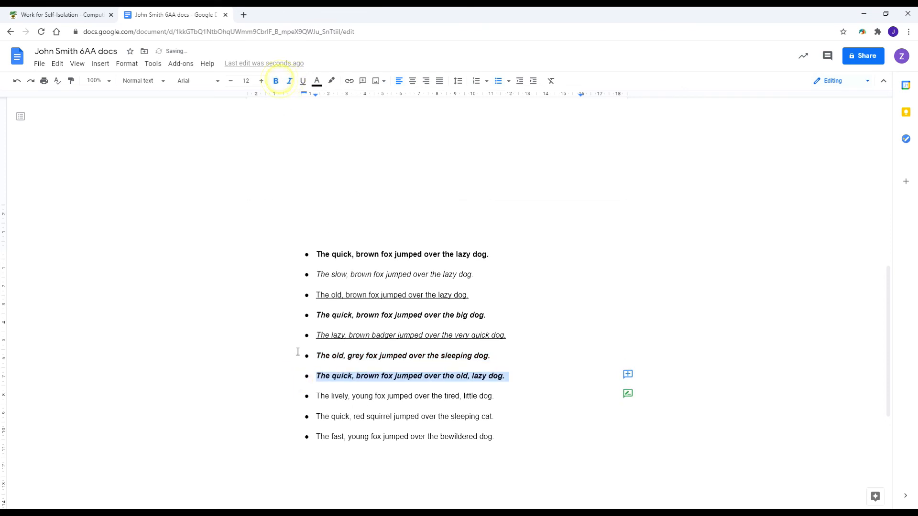
{"action": "triple_click", "coordinate": [296, 400]}
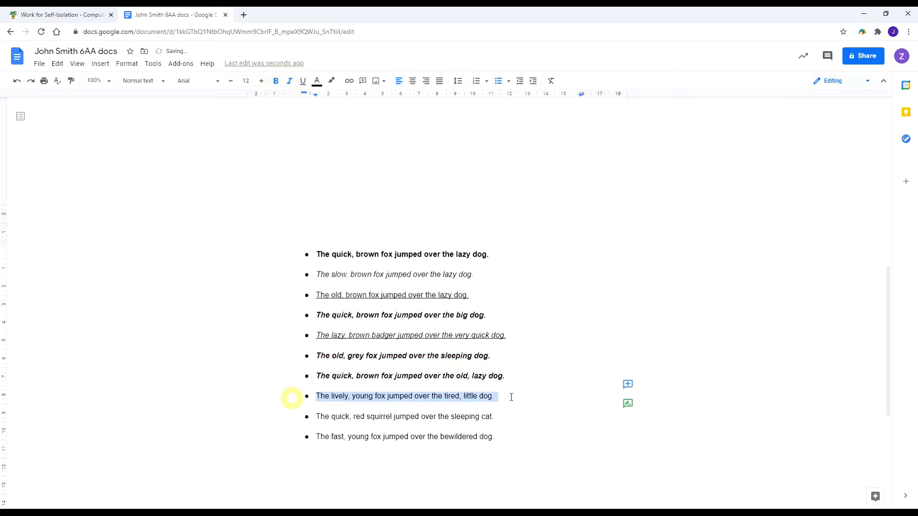
{"action": "left_click", "coordinate": [276, 81]}
{"action": "left_click", "coordinate": [289, 82]}
{"action": "left_click_drag", "start_coordinate": [314, 416], "coordinate": [501, 417]}
{"action": "left_click", "coordinate": [289, 81]}
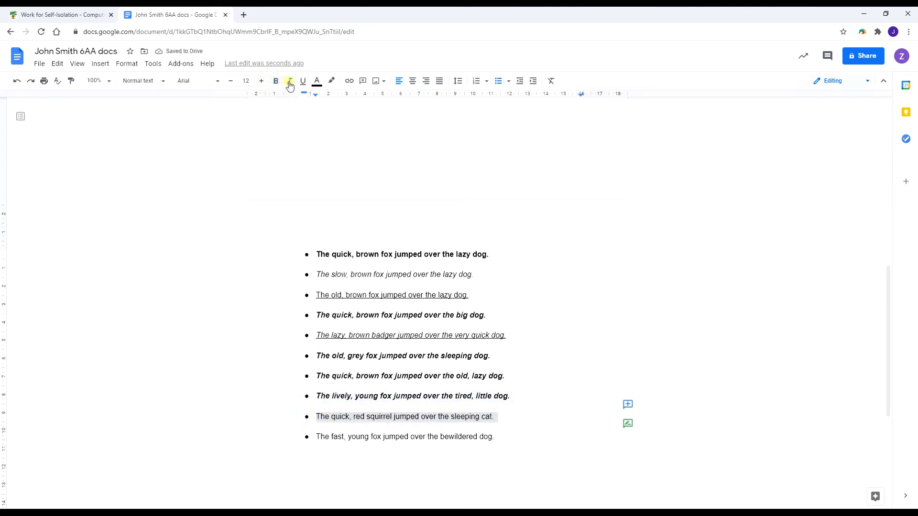
{"action": "left_click", "coordinate": [276, 81]}
Make the last sentence, about the bewildered dog, bold.
{"action": "left_click_drag", "start_coordinate": [309, 436], "coordinate": [500, 437]}
{"action": "left_click", "coordinate": [276, 81]}
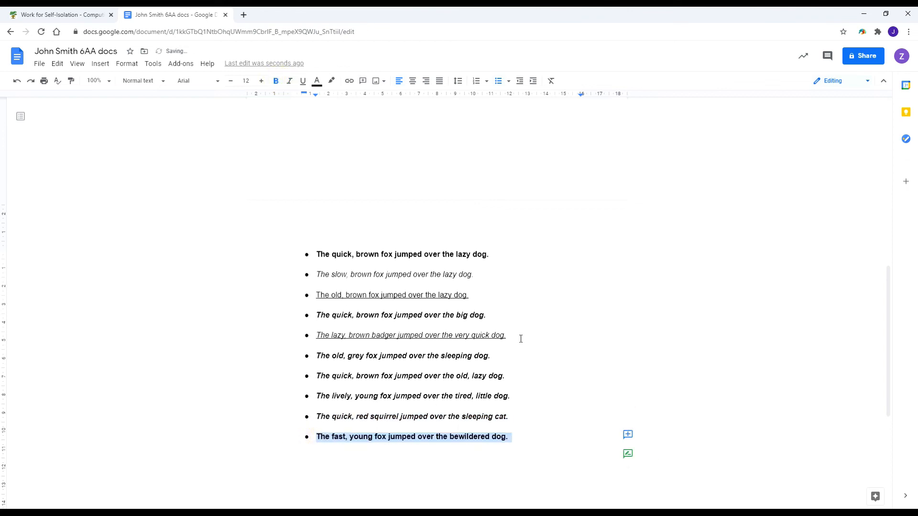
{"action": "left_click", "coordinate": [517, 336]}
{"action": "scroll", "coordinate": [322, 317], "scroll_direction": "up", "scroll_amount": 2}
{"action": "scroll", "coordinate": [320, 314], "scroll_direction": "down", "scroll_amount": 3}
{"action": "scroll", "coordinate": [299, 179], "scroll_direction": "down", "scroll_amount": 2}
{"action": "scroll", "coordinate": [295, 203], "scroll_direction": "up", "scroll_amount": 1}
{"action": "left_click", "coordinate": [271, 193]}
{"action": "left_click_drag", "start_coordinate": [310, 191], "coordinate": [497, 195]}
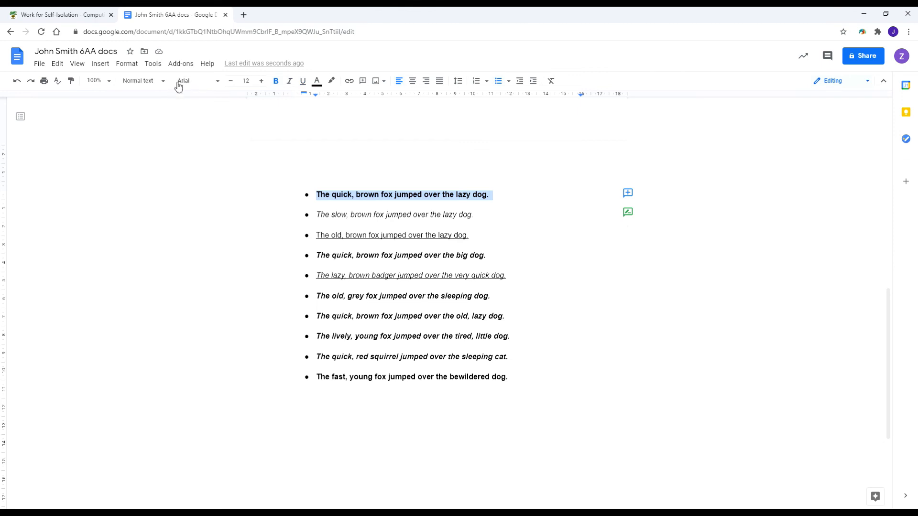
Set the first three sentences in Lora, Pacifico and Oswald respectively.
{"action": "left_click", "coordinate": [216, 91]}
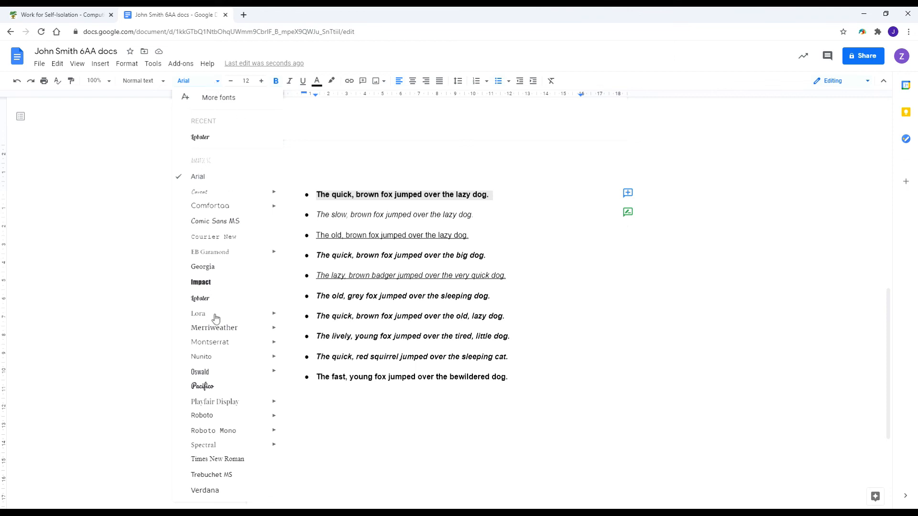
{"action": "left_click", "coordinate": [198, 314]}
{"action": "left_click_drag", "start_coordinate": [301, 211], "coordinate": [491, 216]}
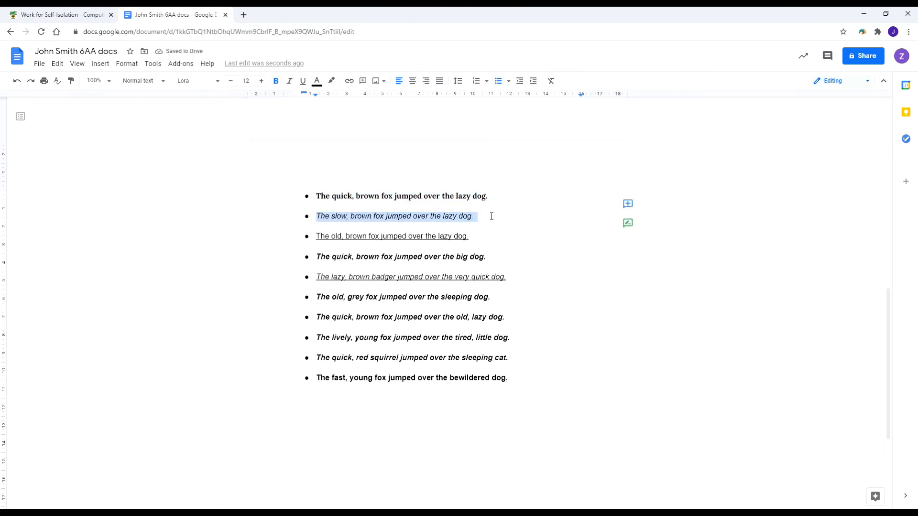
{"action": "left_click", "coordinate": [197, 82]}
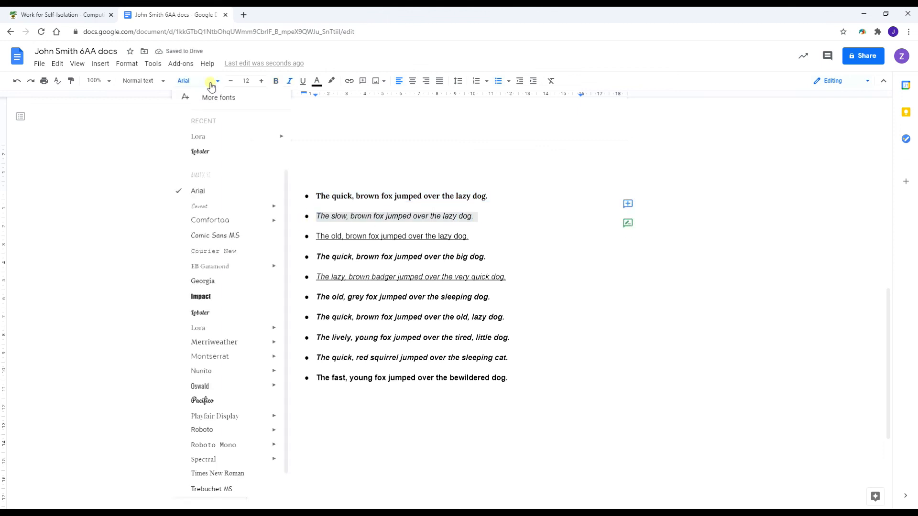
{"action": "left_click", "coordinate": [214, 403]}
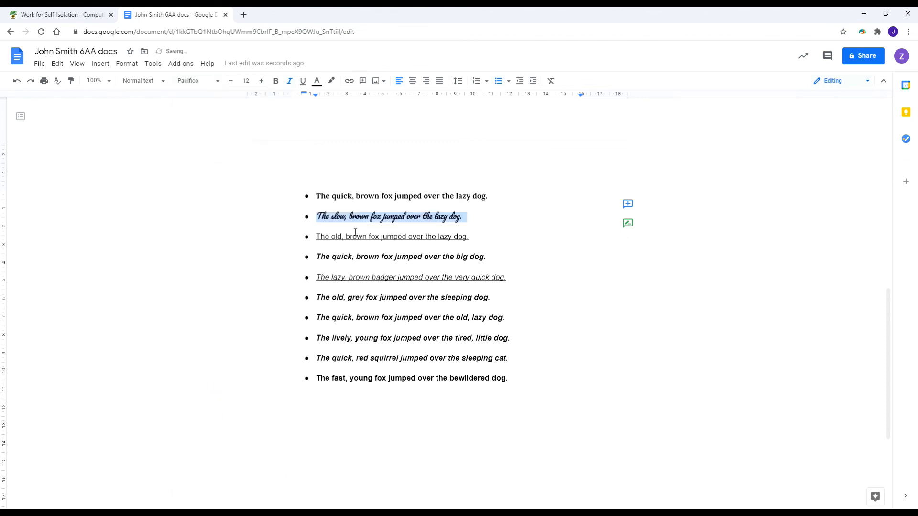
{"action": "left_click_drag", "start_coordinate": [482, 236], "coordinate": [303, 241]}
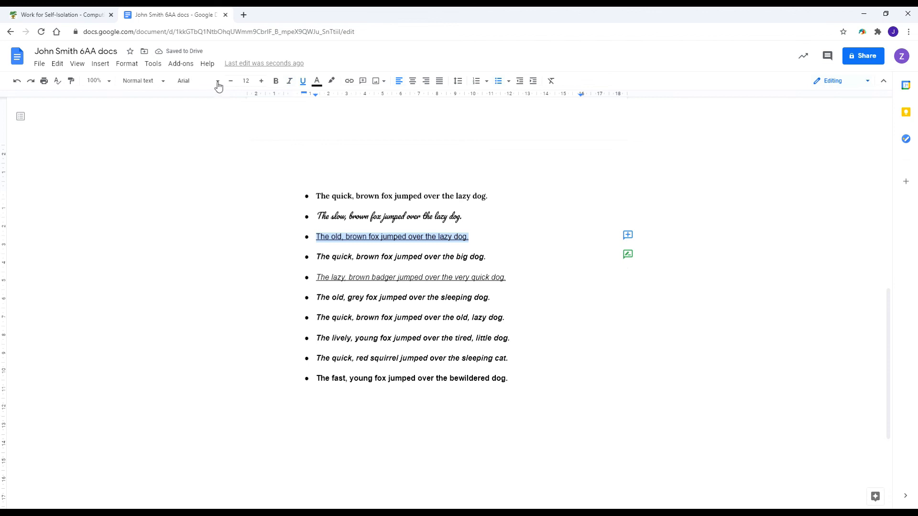
{"action": "left_click", "coordinate": [216, 82]}
{"action": "left_click", "coordinate": [224, 407]}
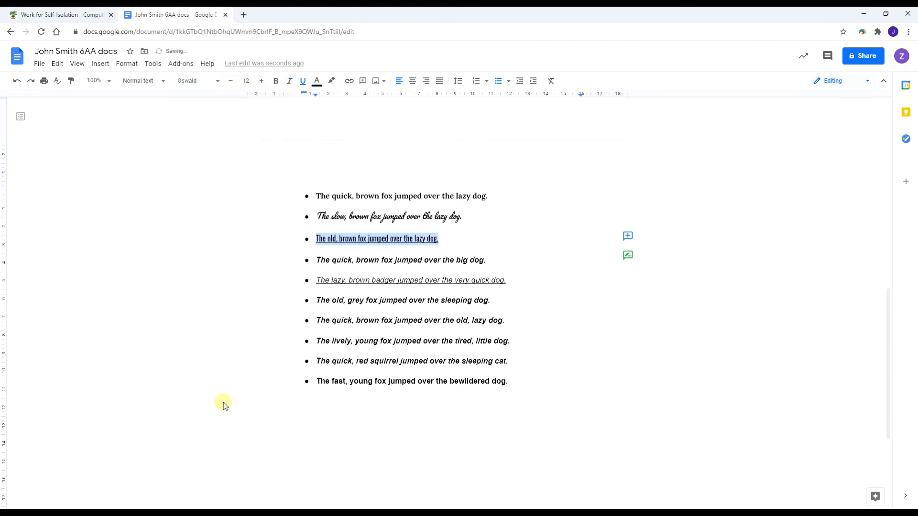
Set the fourth sentence and the lazy badger sentence in Roboto.
{"action": "left_click_drag", "start_coordinate": [315, 260], "coordinate": [491, 258]}
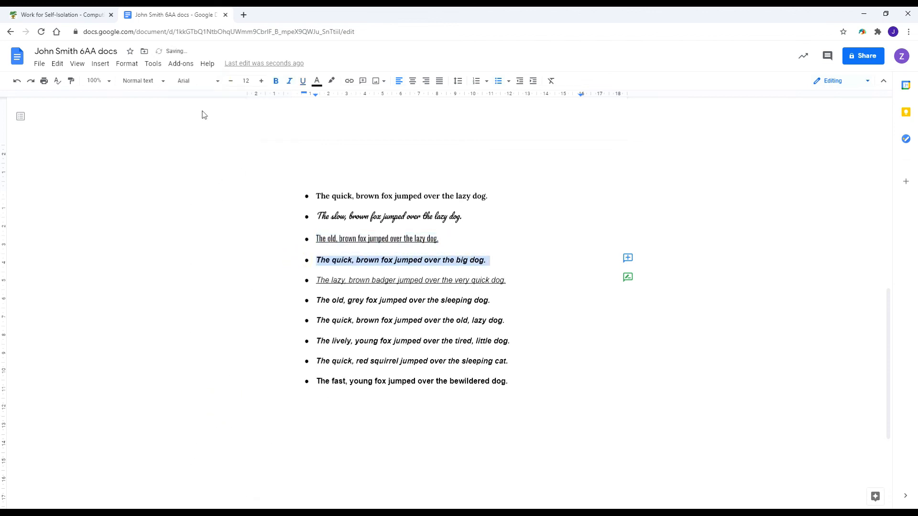
{"action": "left_click", "coordinate": [203, 81]}
{"action": "scroll", "coordinate": [232, 322], "scroll_direction": "down", "scroll_amount": 1}
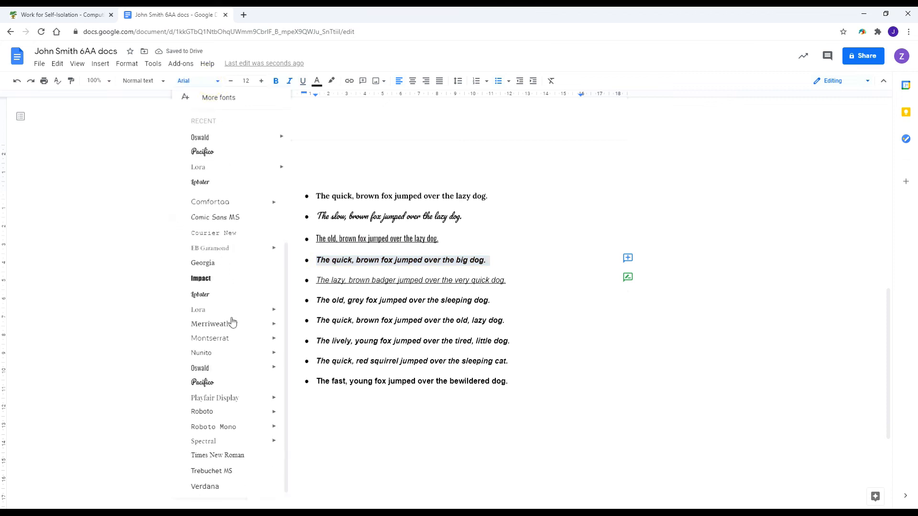
{"action": "left_click", "coordinate": [219, 412]}
{"action": "left_click_drag", "start_coordinate": [308, 282], "coordinate": [519, 285]}
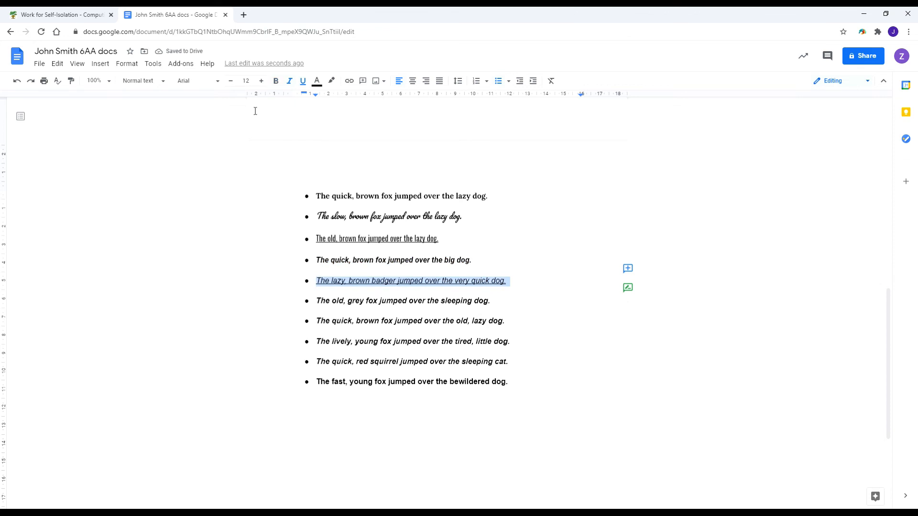
{"action": "left_click", "coordinate": [215, 81]}
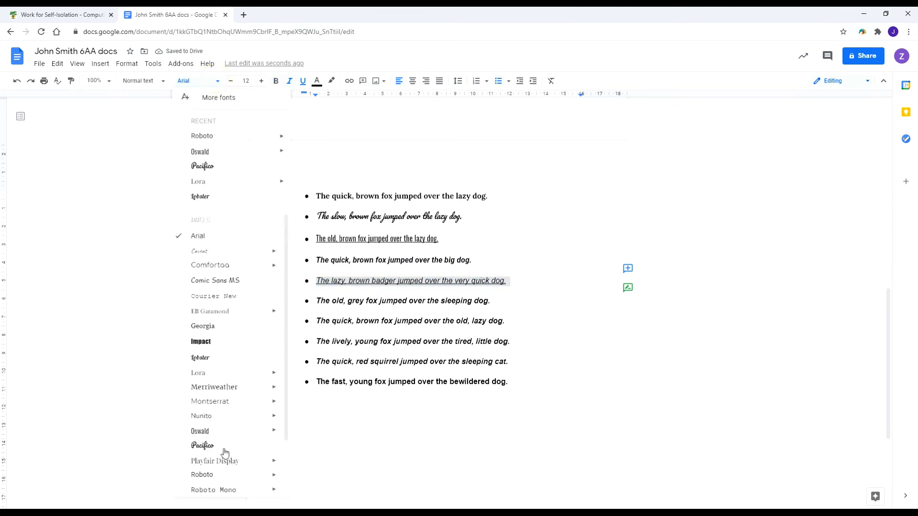
{"action": "left_click", "coordinate": [229, 474]}
Set the grey fox sentence in Verdana and the seventh sentence in Comic Sans MS.
{"action": "left_click_drag", "start_coordinate": [300, 302], "coordinate": [494, 302]}
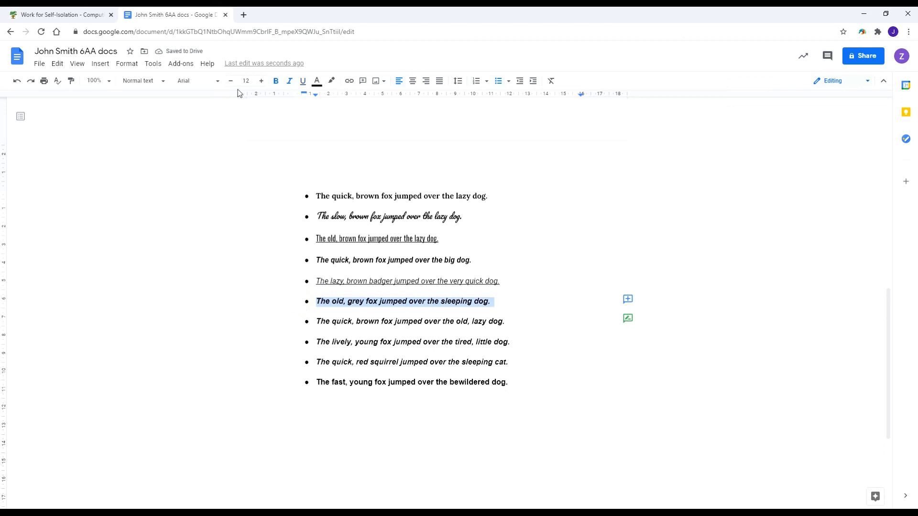
{"action": "left_click", "coordinate": [216, 81]}
{"action": "scroll", "coordinate": [229, 494], "scroll_direction": "down", "scroll_amount": 2}
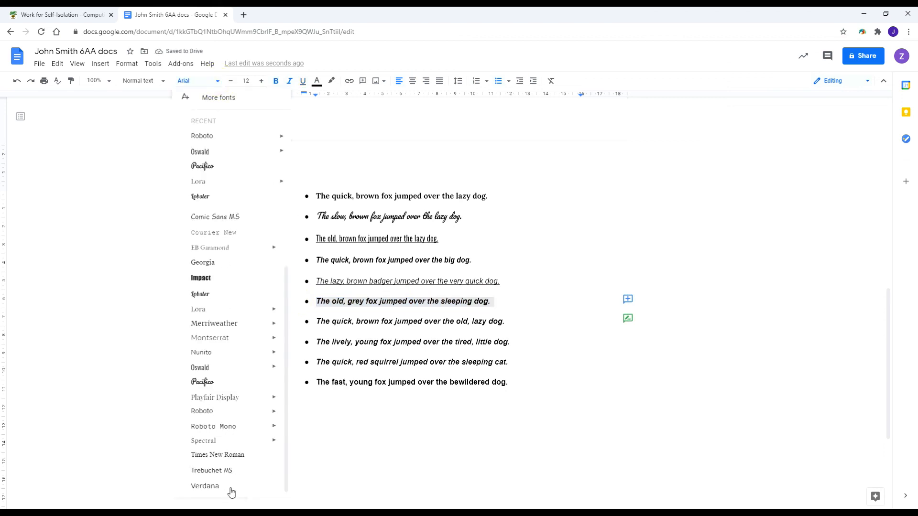
{"action": "left_click", "coordinate": [231, 491]}
{"action": "left_click_drag", "start_coordinate": [308, 322], "coordinate": [505, 324]}
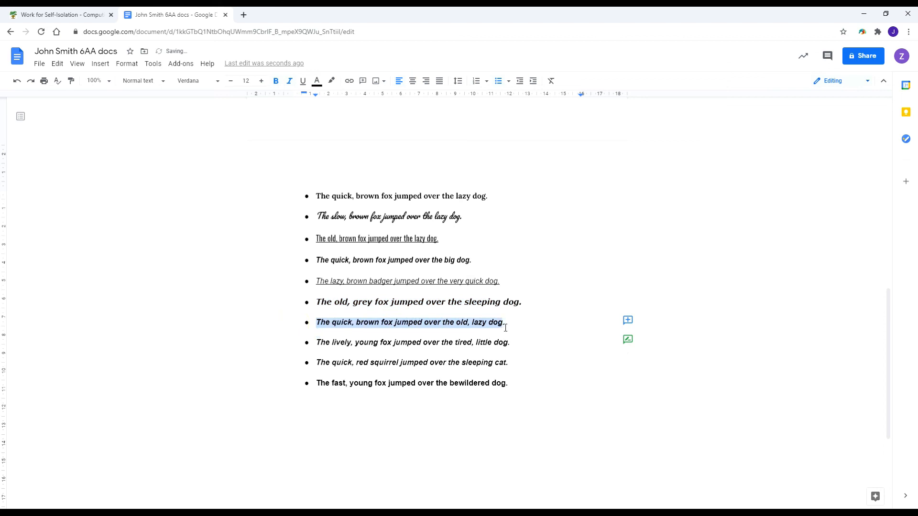
{"action": "left_click", "coordinate": [213, 85]}
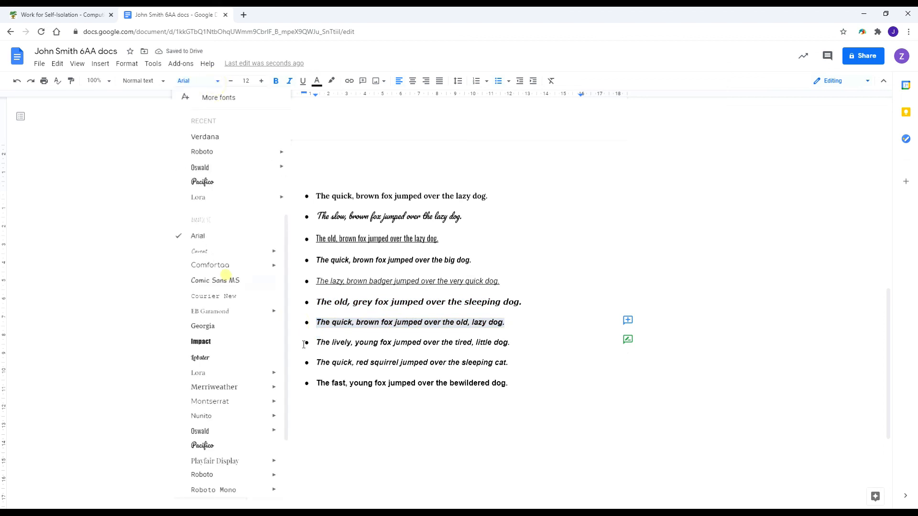
{"action": "left_click", "coordinate": [223, 281]}
{"action": "left_click_drag", "start_coordinate": [299, 344], "coordinate": [455, 355]}
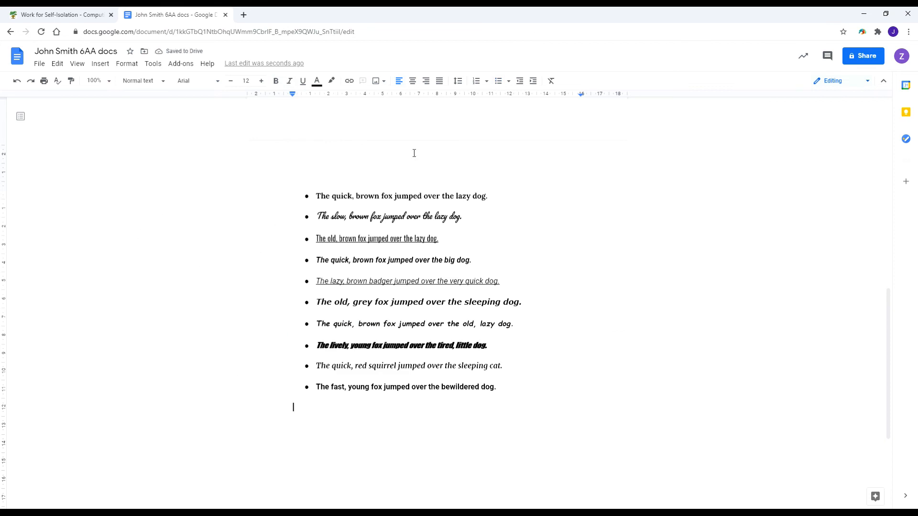
{"action": "left_click_drag", "start_coordinate": [272, 196], "coordinate": [497, 197]}
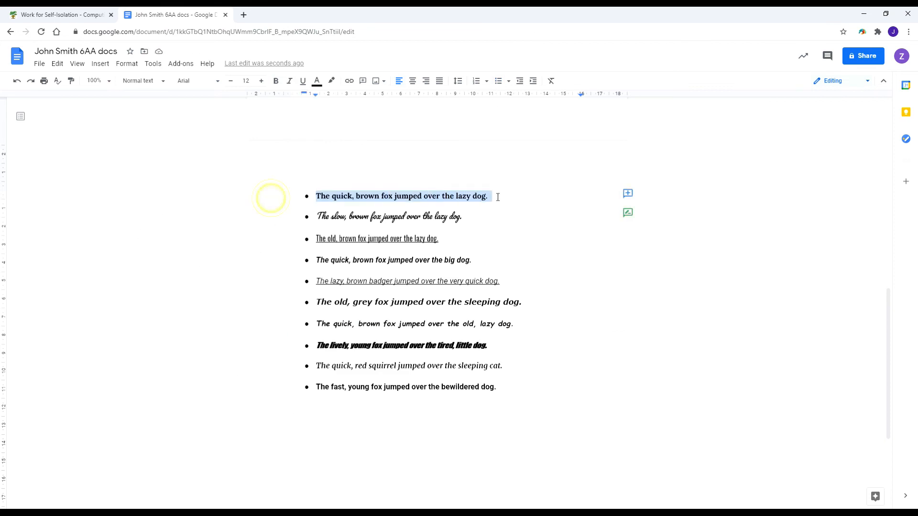
{"action": "left_click", "coordinate": [318, 88]}
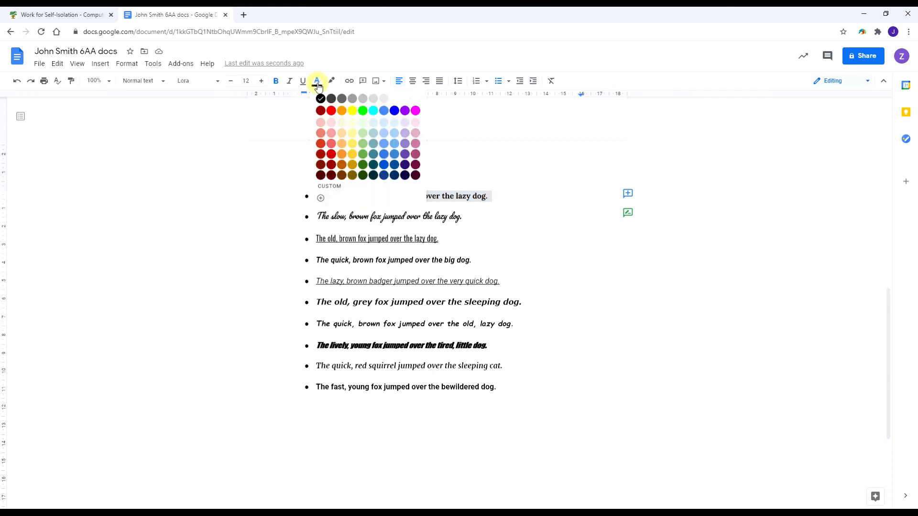
{"action": "left_click", "coordinate": [326, 114]}
{"action": "left_click", "coordinate": [469, 226]}
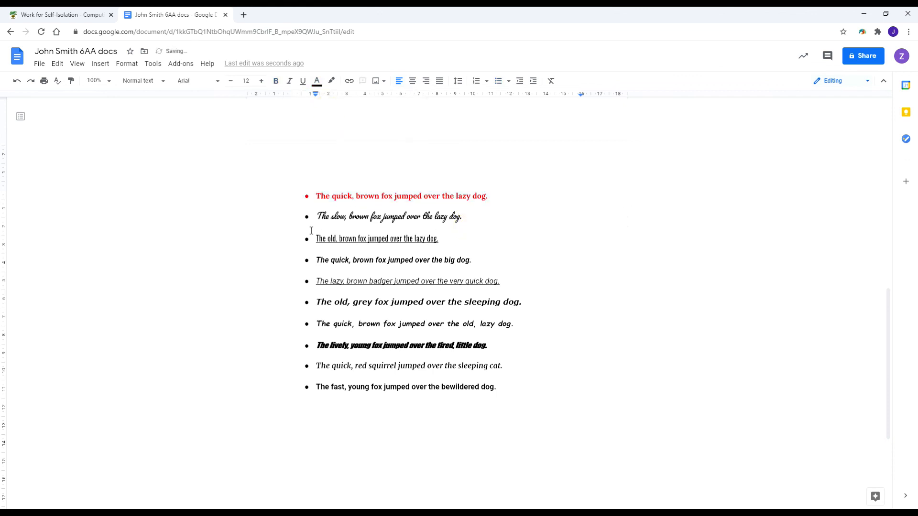
{"action": "left_click_drag", "start_coordinate": [310, 233], "coordinate": [312, 249]}
{"action": "left_click_drag", "start_coordinate": [456, 247], "coordinate": [442, 239]}
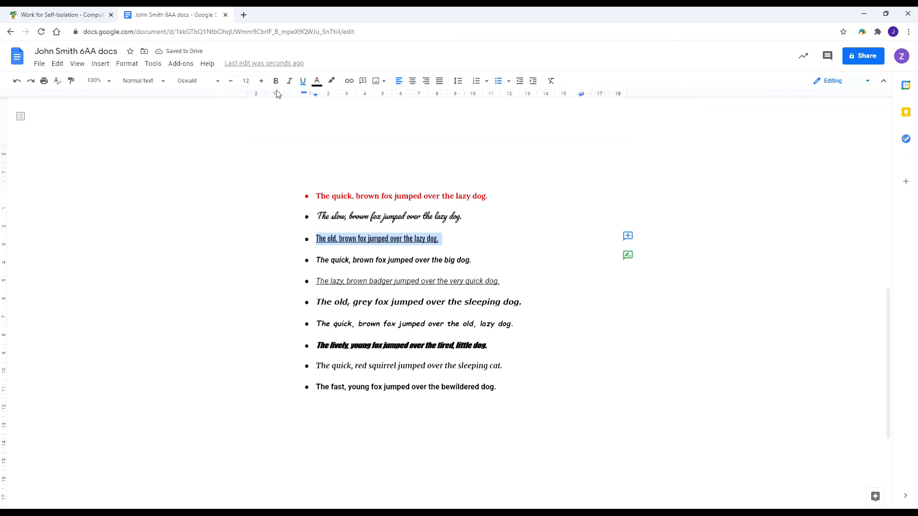
{"action": "left_click", "coordinate": [319, 89]}
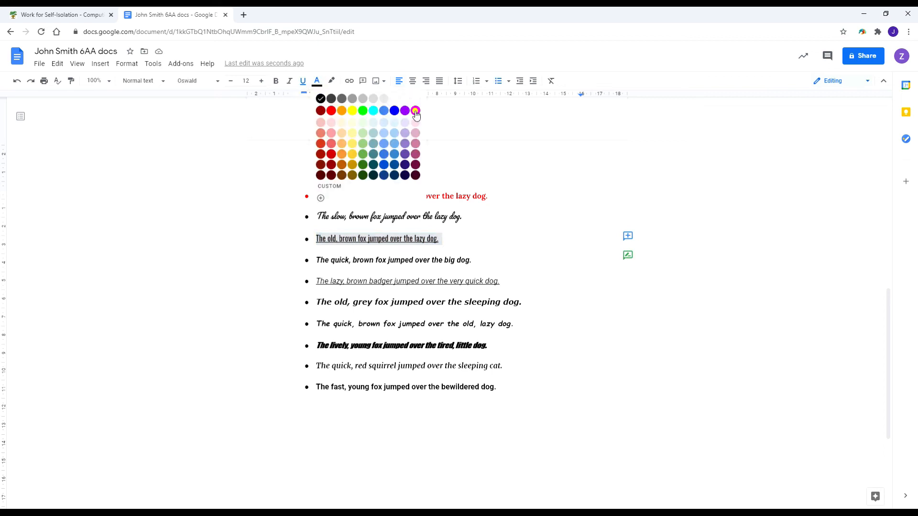
{"action": "left_click", "coordinate": [415, 114]}
{"action": "triple_click", "coordinate": [489, 248]}
{"action": "double_click", "coordinate": [442, 241]}
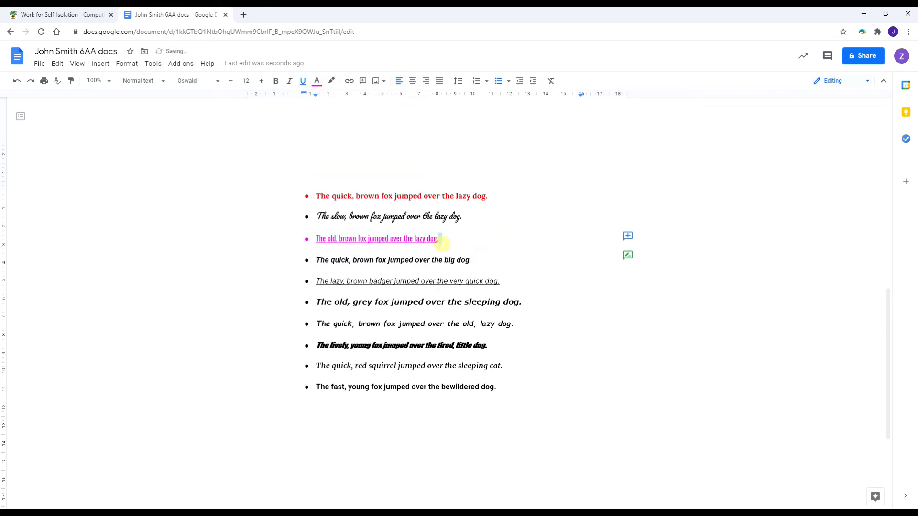
{"action": "left_click", "coordinate": [445, 240]}
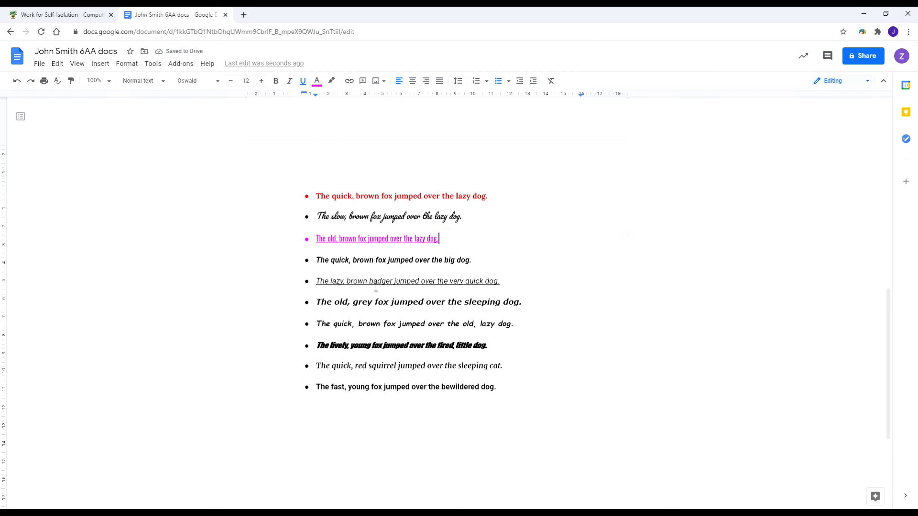
{"action": "scroll", "coordinate": [366, 278], "scroll_direction": "up", "scroll_amount": 1}
{"action": "scroll", "coordinate": [355, 266], "scroll_direction": "up", "scroll_amount": 1}
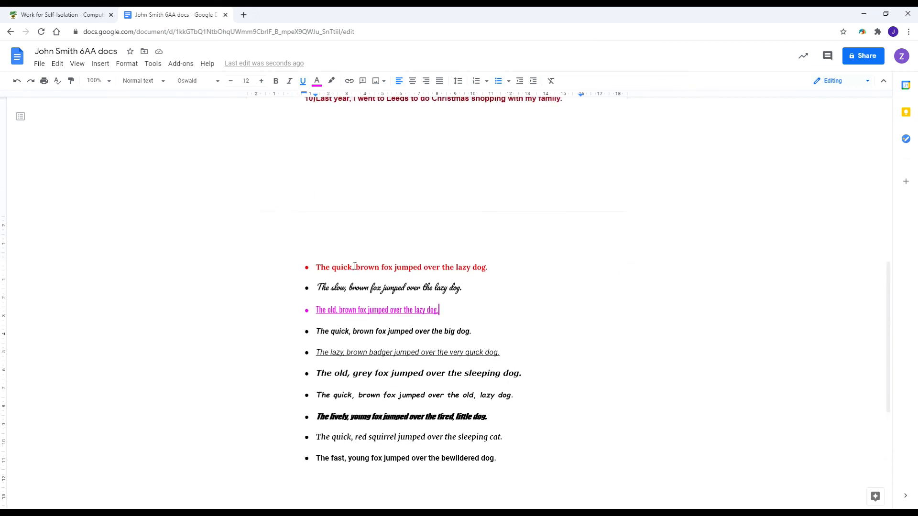
{"action": "scroll", "coordinate": [354, 266], "scroll_direction": "down", "scroll_amount": 1}
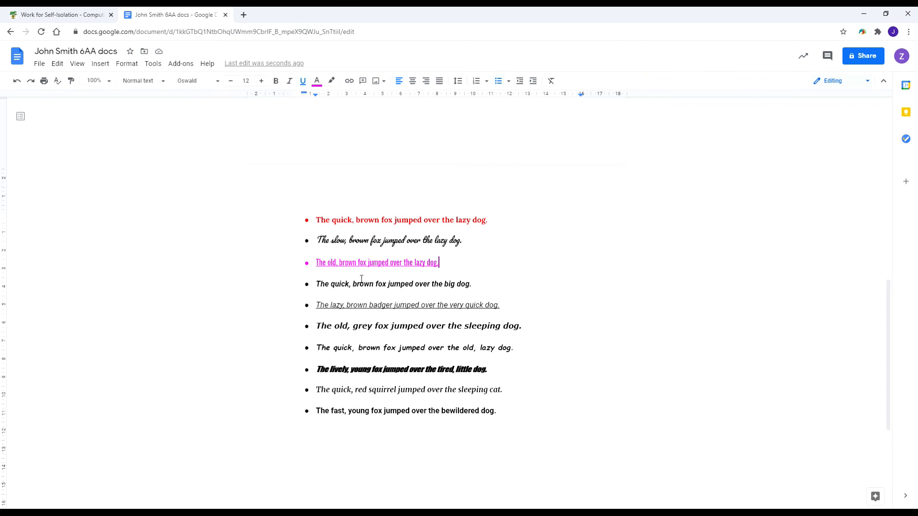
{"action": "scroll", "coordinate": [361, 281], "scroll_direction": "up", "scroll_amount": 2}
{"action": "scroll", "coordinate": [361, 281], "scroll_direction": "down", "scroll_amount": 2}
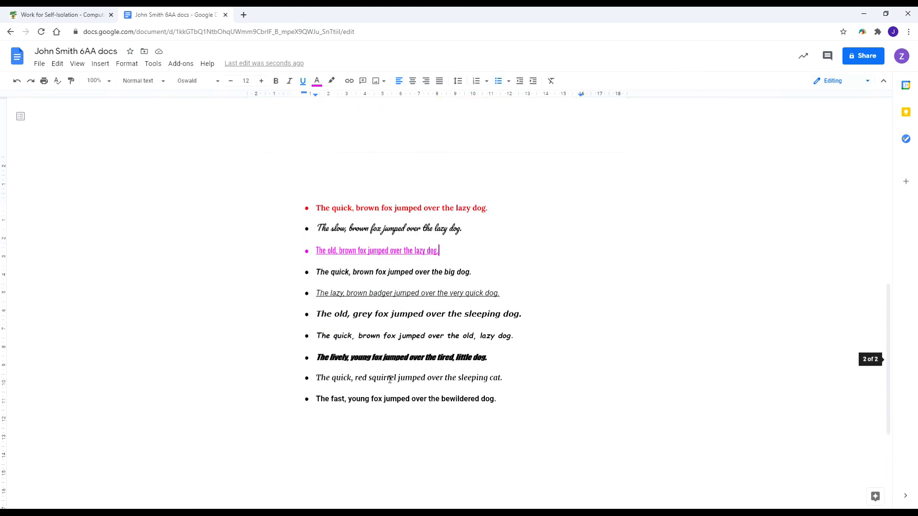
{"action": "scroll", "coordinate": [355, 353], "scroll_direction": "up", "scroll_amount": 4}
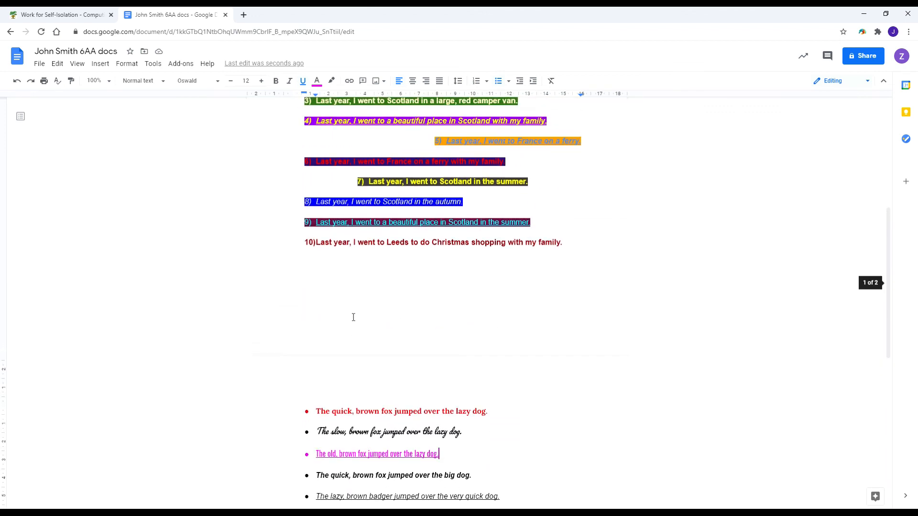
{"action": "scroll", "coordinate": [352, 317], "scroll_direction": "down", "scroll_amount": 5}
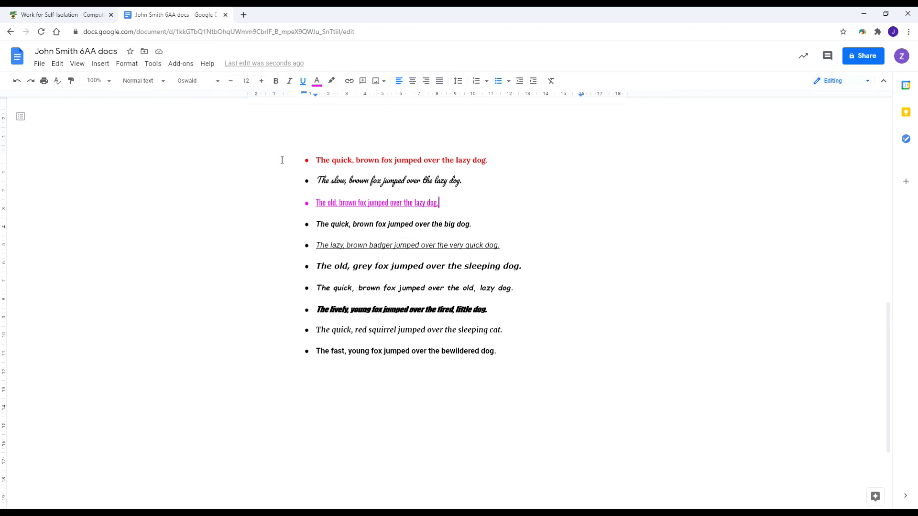
Resize the first and second fox sentences to 14 pt.
{"action": "left_click_drag", "start_coordinate": [313, 160], "coordinate": [517, 157]}
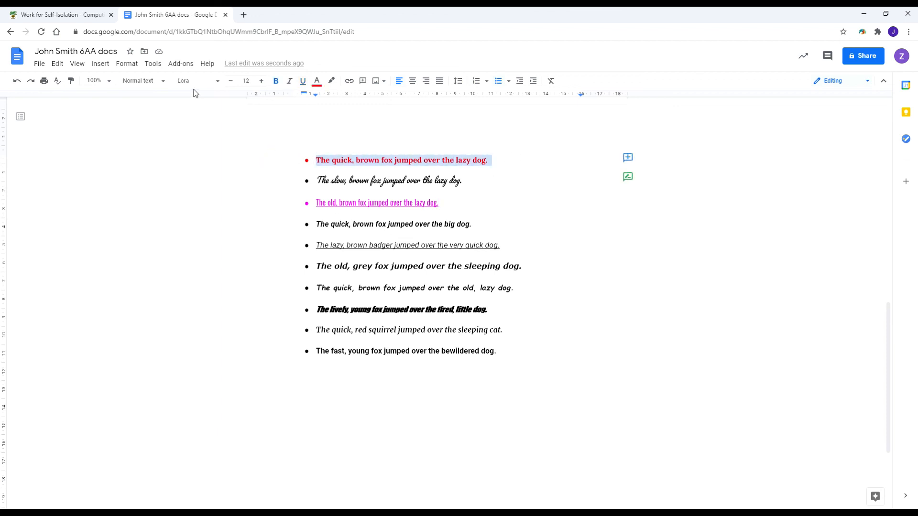
{"action": "left_click", "coordinate": [247, 80]}
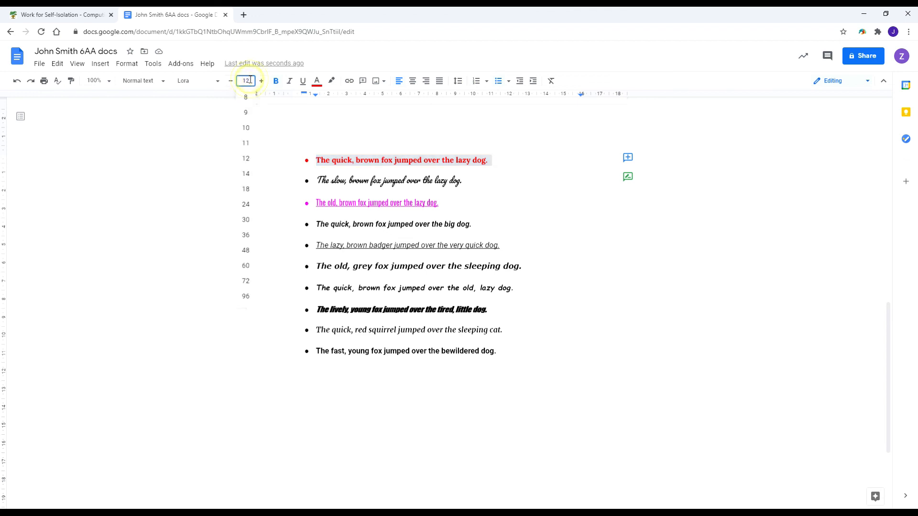
{"action": "left_click", "coordinate": [246, 173]}
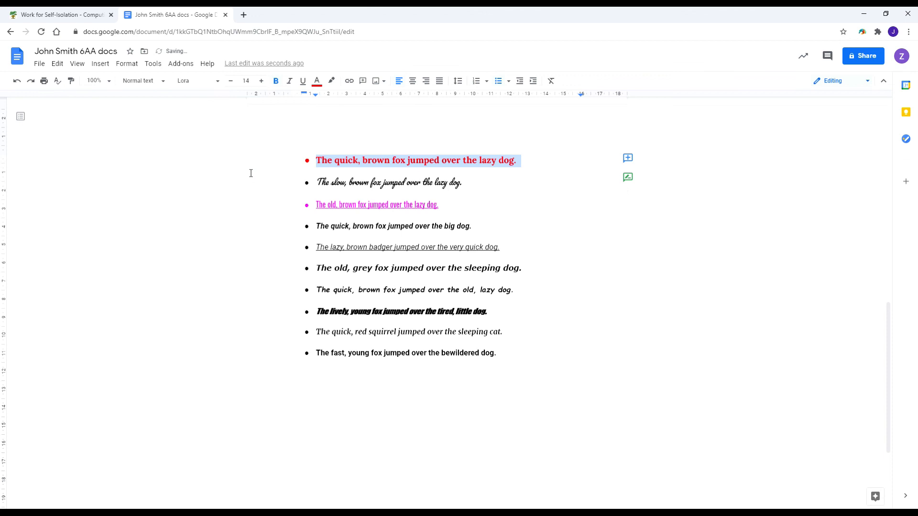
{"action": "left_click_drag", "start_coordinate": [294, 184], "coordinate": [467, 183]}
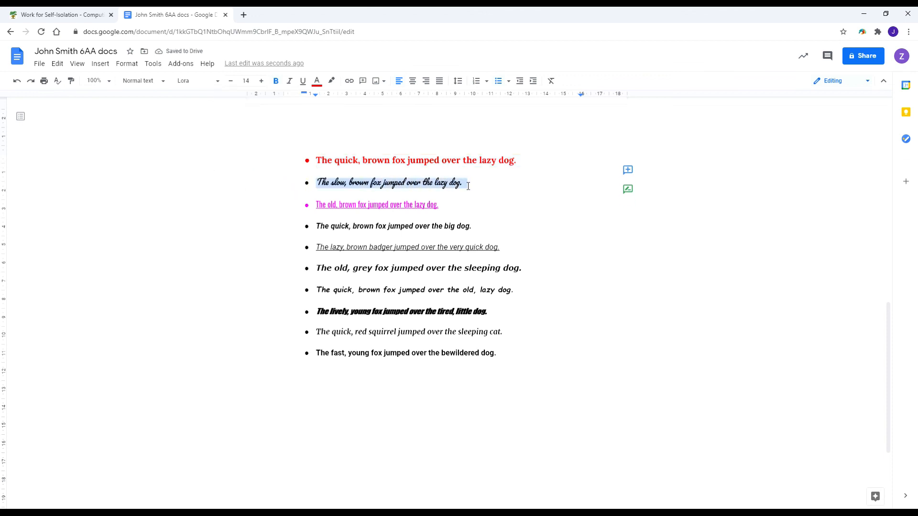
{"action": "left_click", "coordinate": [252, 81]}
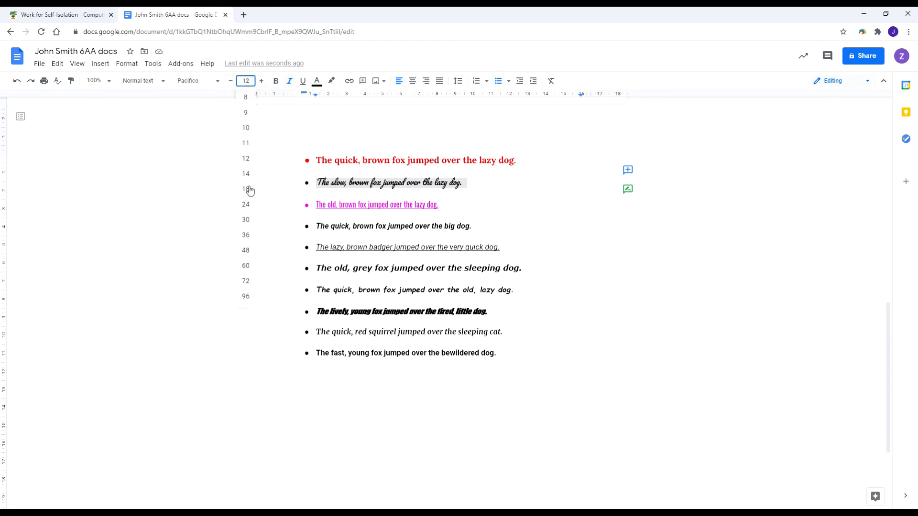
{"action": "left_click", "coordinate": [247, 205]}
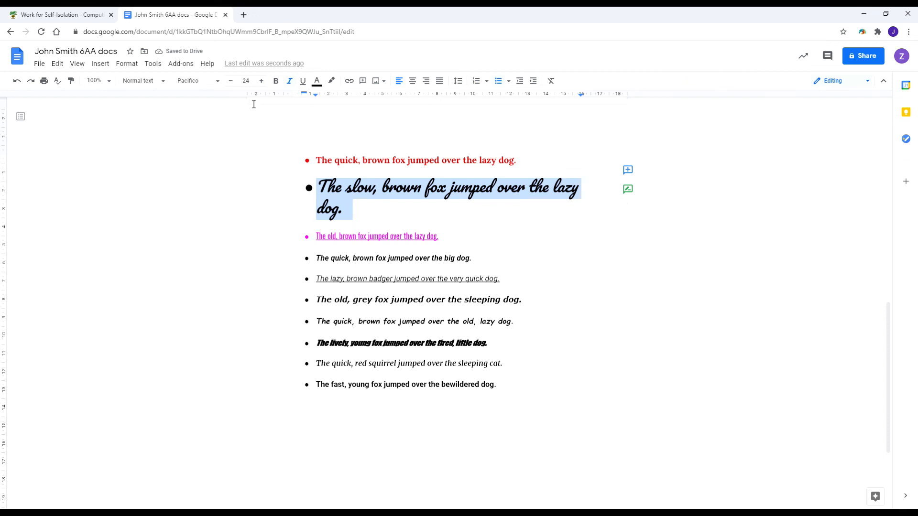
{"action": "left_click", "coordinate": [245, 81]}
{"action": "type", "text": "14"}
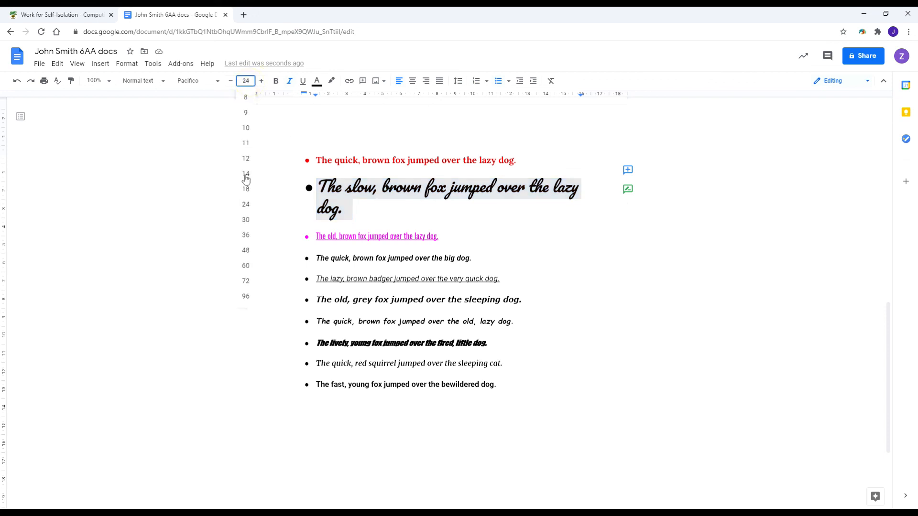
{"action": "left_click", "coordinate": [244, 174]}
Shrink the pink third fox sentence to 11 pt.
{"action": "left_click_drag", "start_coordinate": [293, 206], "coordinate": [444, 208]}
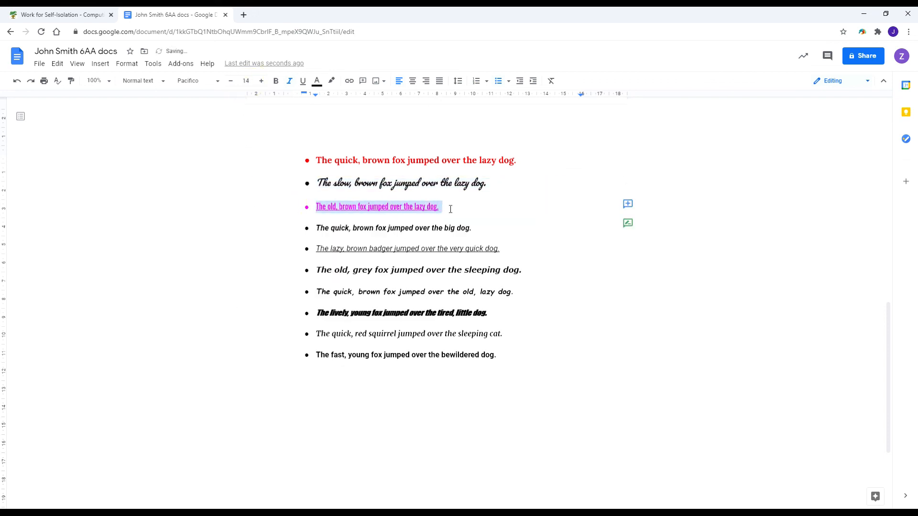
{"action": "left_click", "coordinate": [246, 81]}
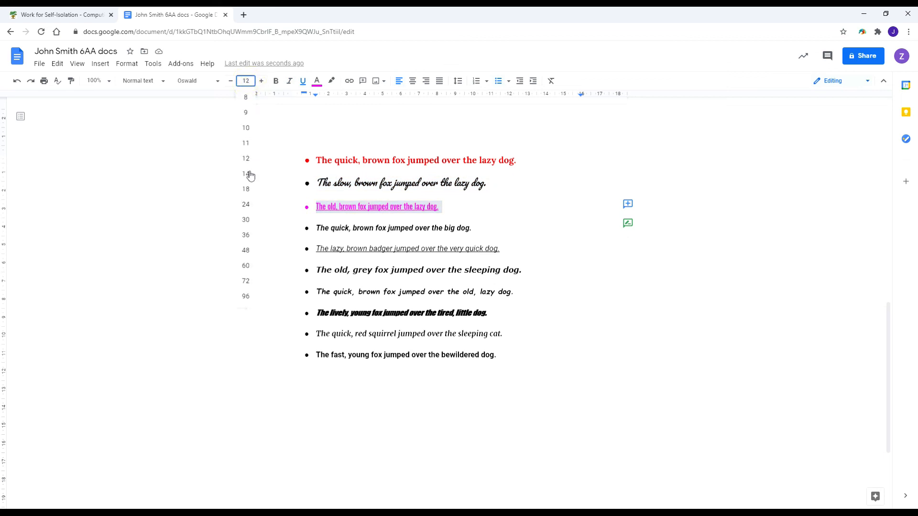
{"action": "left_click", "coordinate": [248, 143]}
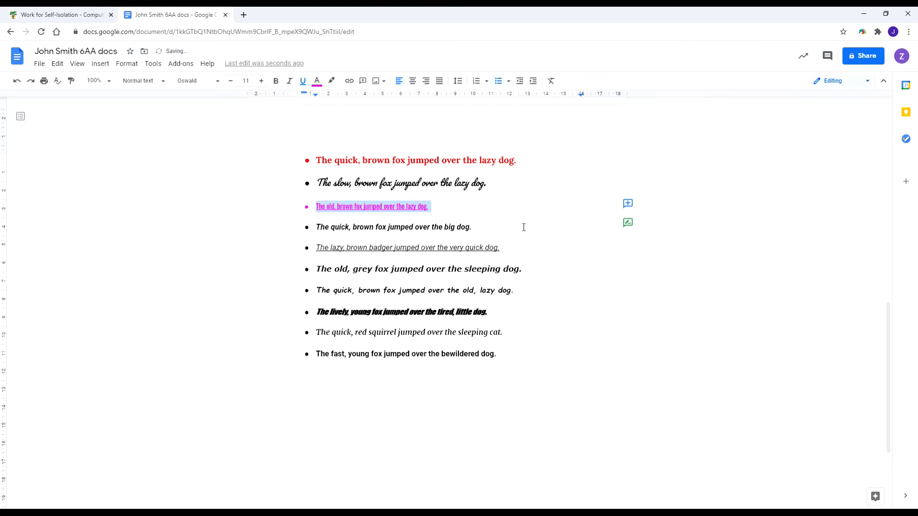
{"action": "left_click", "coordinate": [526, 217]}
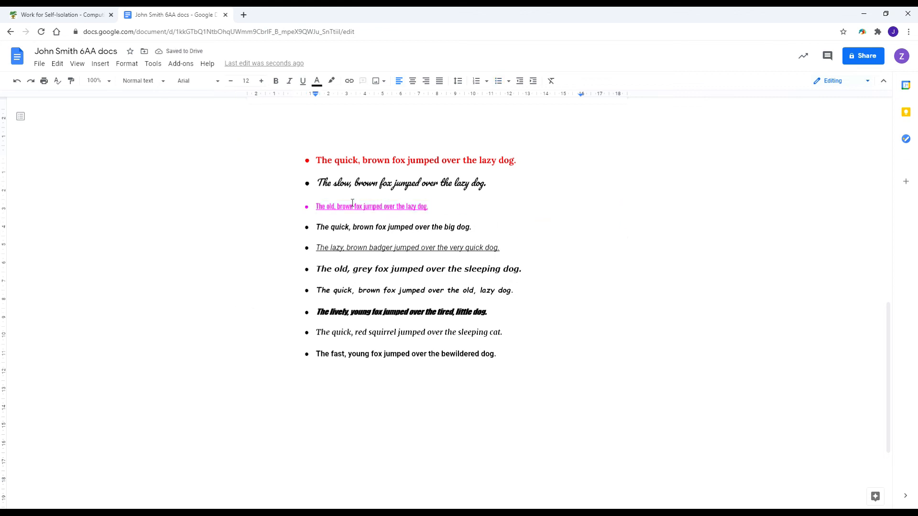
Enlarge 'The cat sat on the mat.' one point to 13 pt, set it in Roboto and bold it.
{"action": "scroll", "coordinate": [382, 191], "scroll_direction": "up", "scroll_amount": 5}
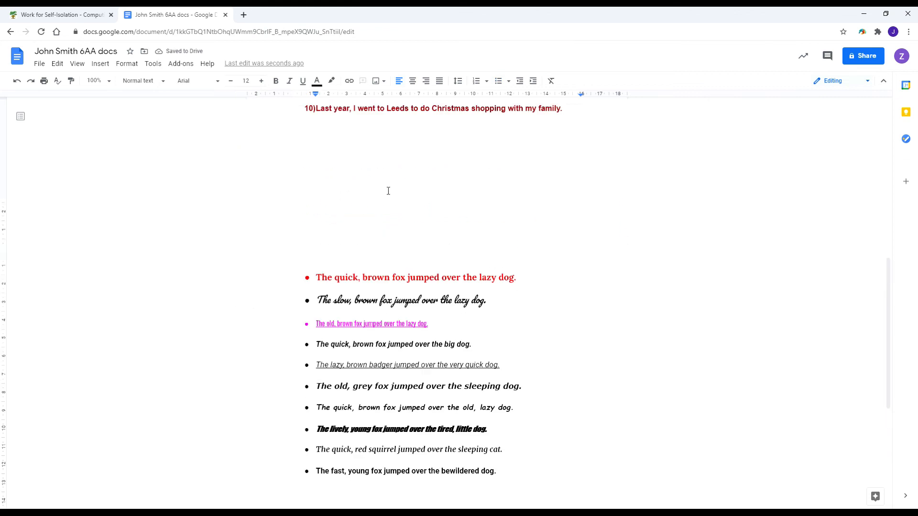
{"action": "scroll", "coordinate": [378, 200], "scroll_direction": "down", "scroll_amount": 5}
{"action": "scroll", "coordinate": [369, 214], "scroll_direction": "up", "scroll_amount": 3}
{"action": "scroll", "coordinate": [369, 214], "scroll_direction": "up", "scroll_amount": 8}
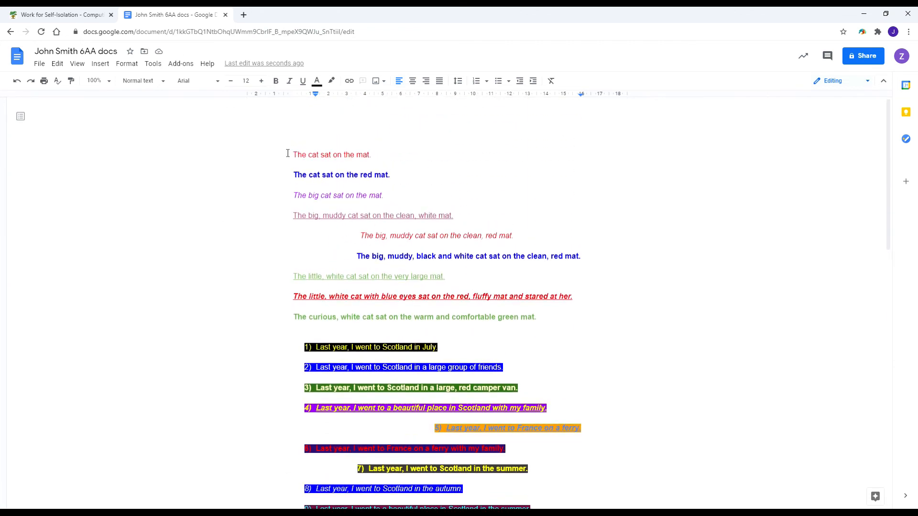
{"action": "left_click_drag", "start_coordinate": [288, 153], "coordinate": [614, 314]}
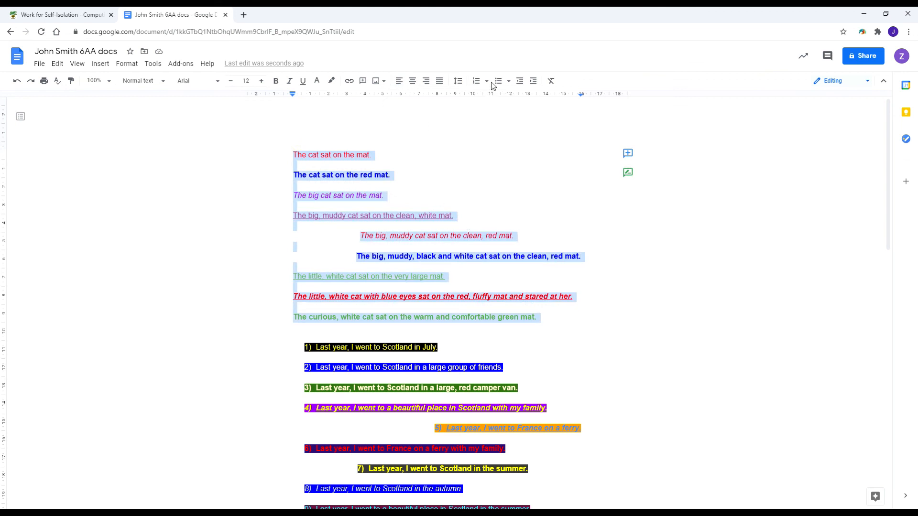
{"action": "left_click_drag", "start_coordinate": [383, 153], "coordinate": [289, 146]}
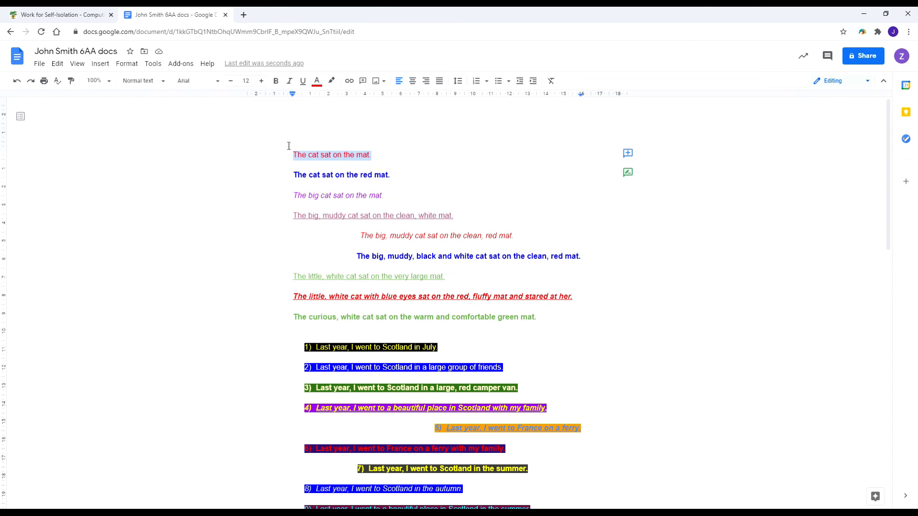
{"action": "left_click", "coordinate": [261, 81]}
{"action": "left_click", "coordinate": [219, 82]}
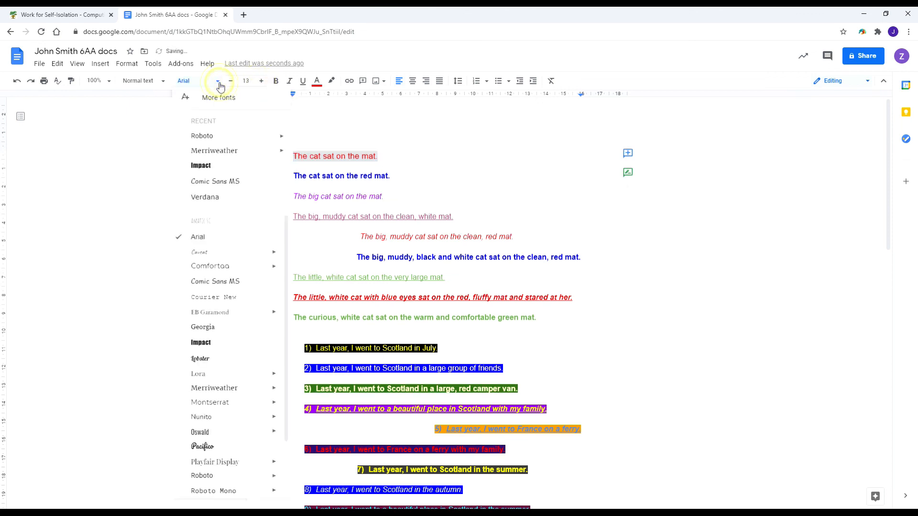
{"action": "left_click", "coordinate": [213, 144]}
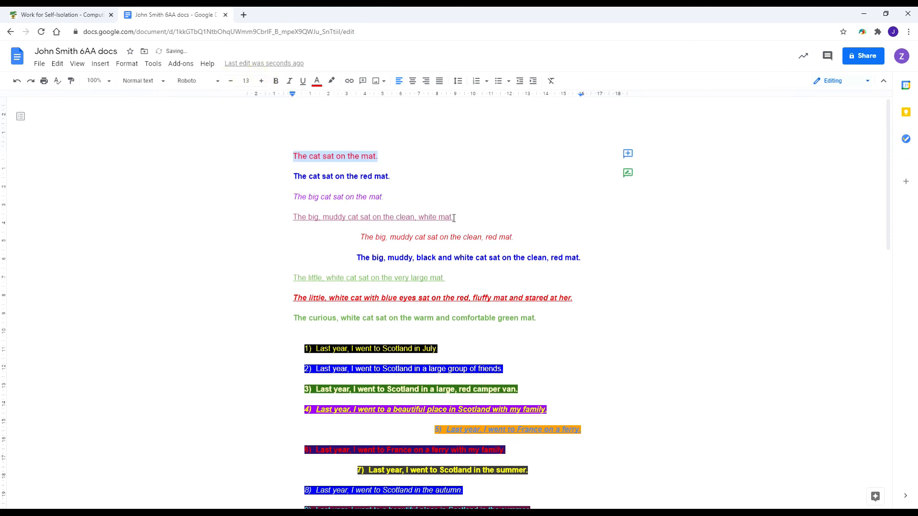
{"action": "left_click", "coordinate": [276, 81]}
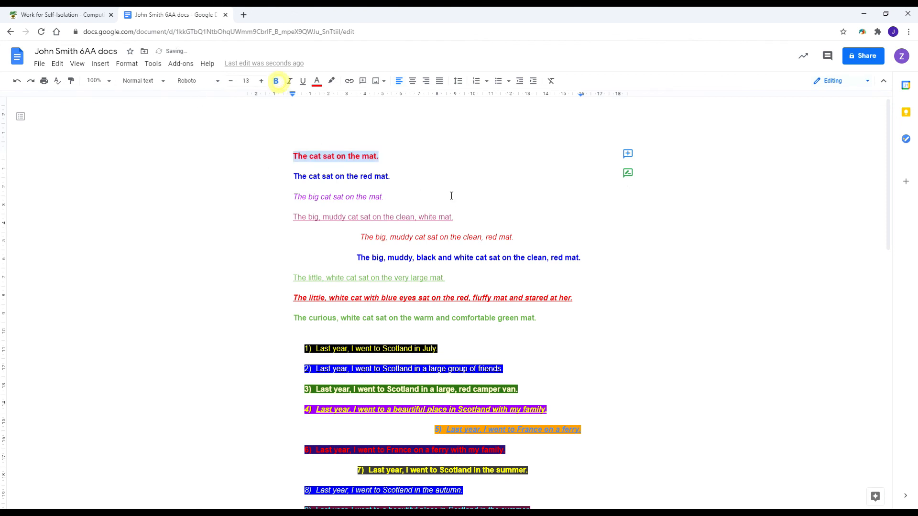
{"action": "triple_click", "coordinate": [448, 192]}
{"action": "left_click", "coordinate": [406, 269]}
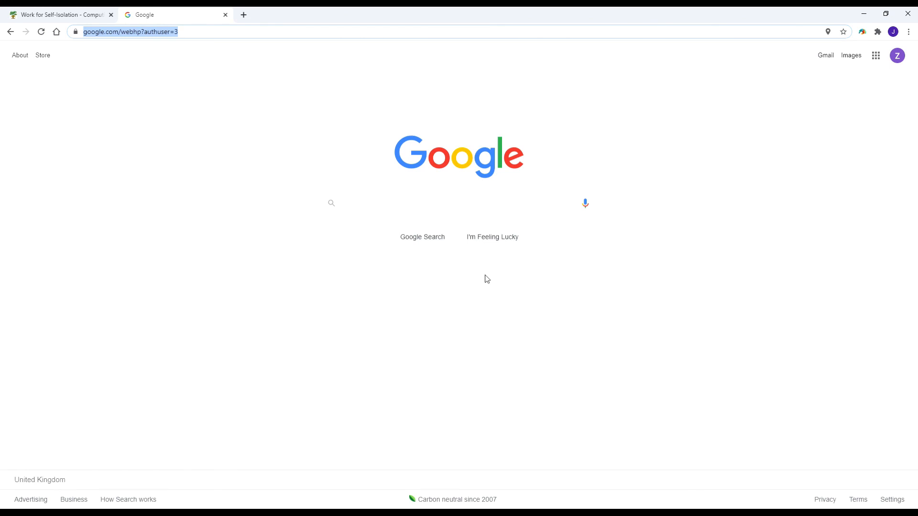
Open Google Drive from the Google apps grid on the Search home page.
{"action": "left_click", "coordinate": [876, 61]}
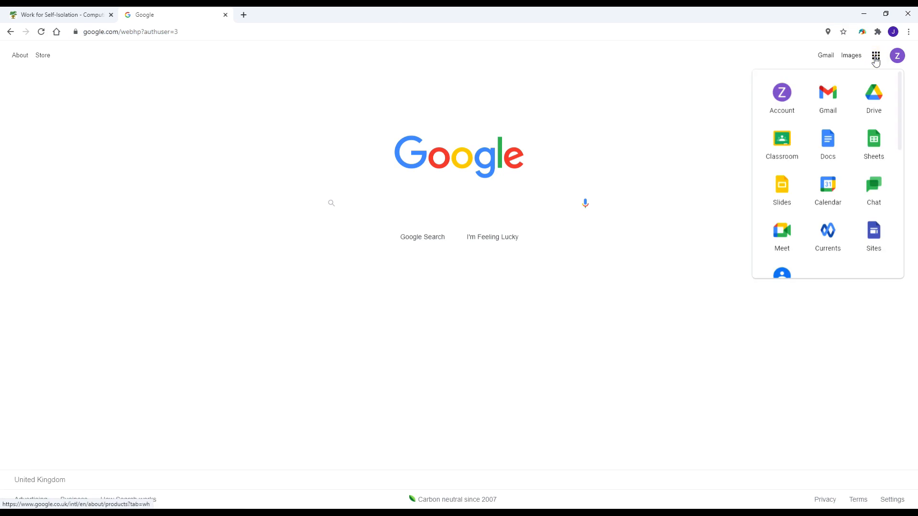
{"action": "left_click", "coordinate": [877, 96]}
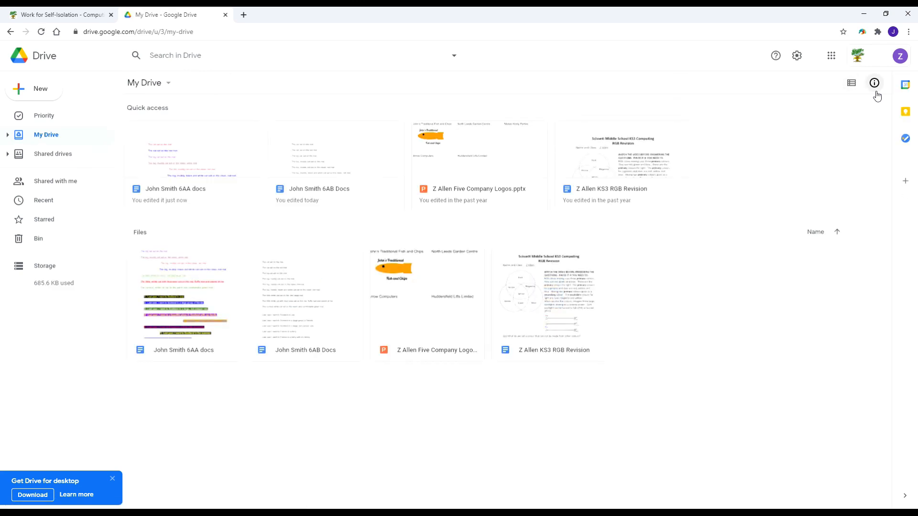
{"action": "left_click", "coordinate": [188, 155]}
{"action": "double_click", "coordinate": [189, 155]}
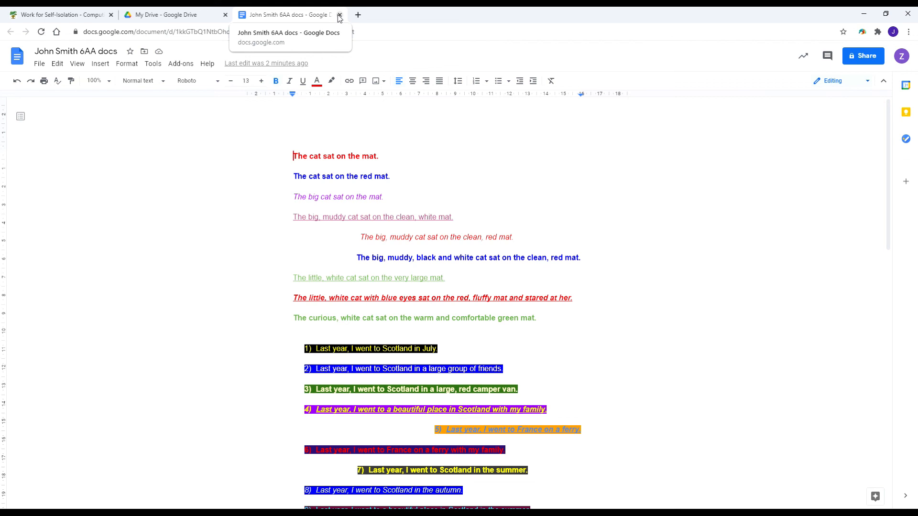
{"action": "left_click", "coordinate": [339, 16]}
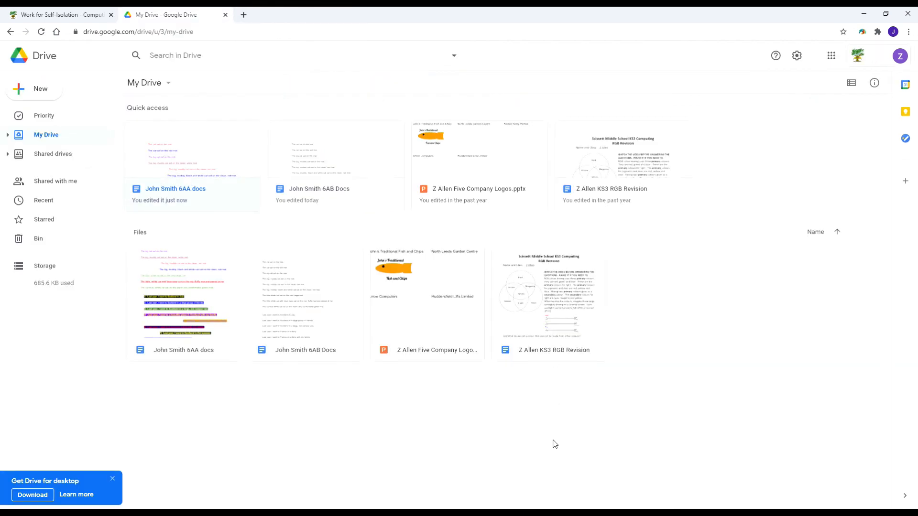